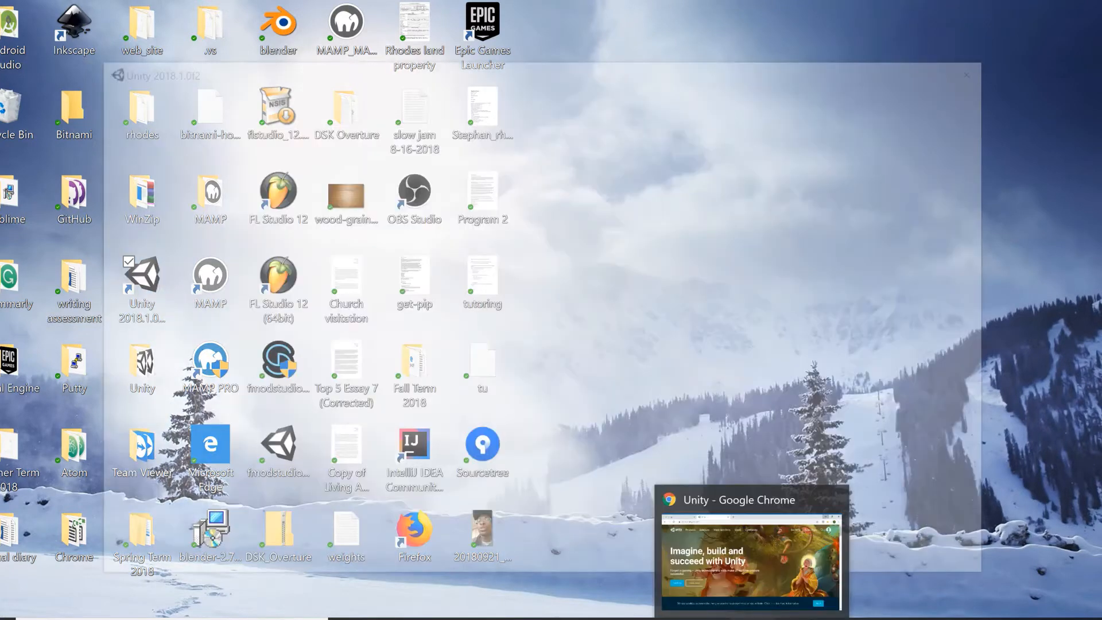
Switch to the browser, open the Get Unity page from the Unity site and look over the Plus, Pro and Personal plans.
left_click(726, 603)
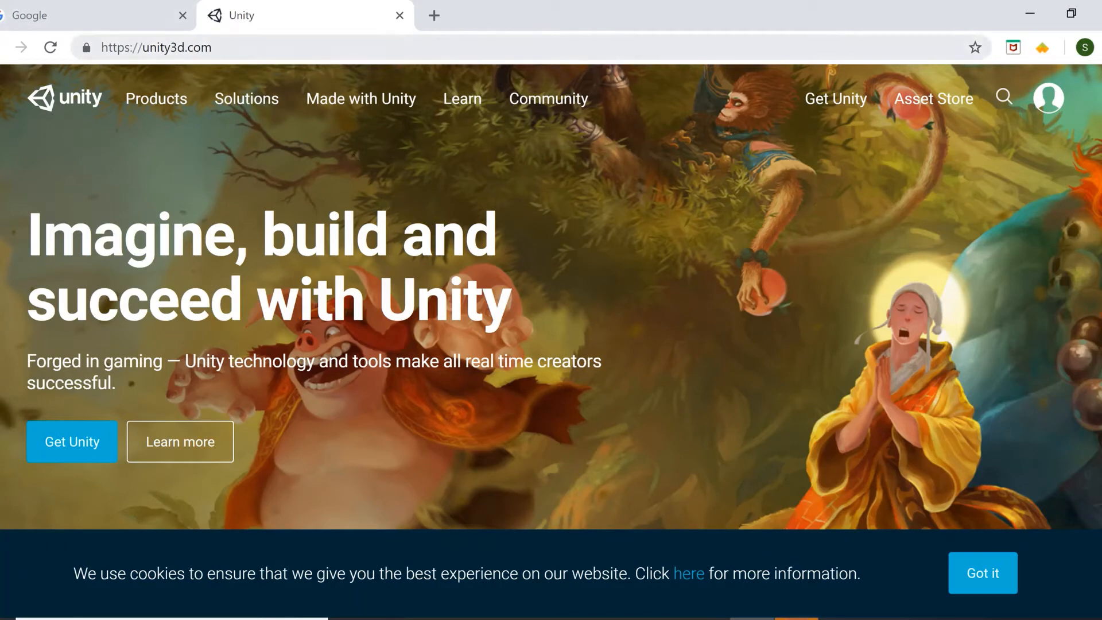
mouse_move(238, 102)
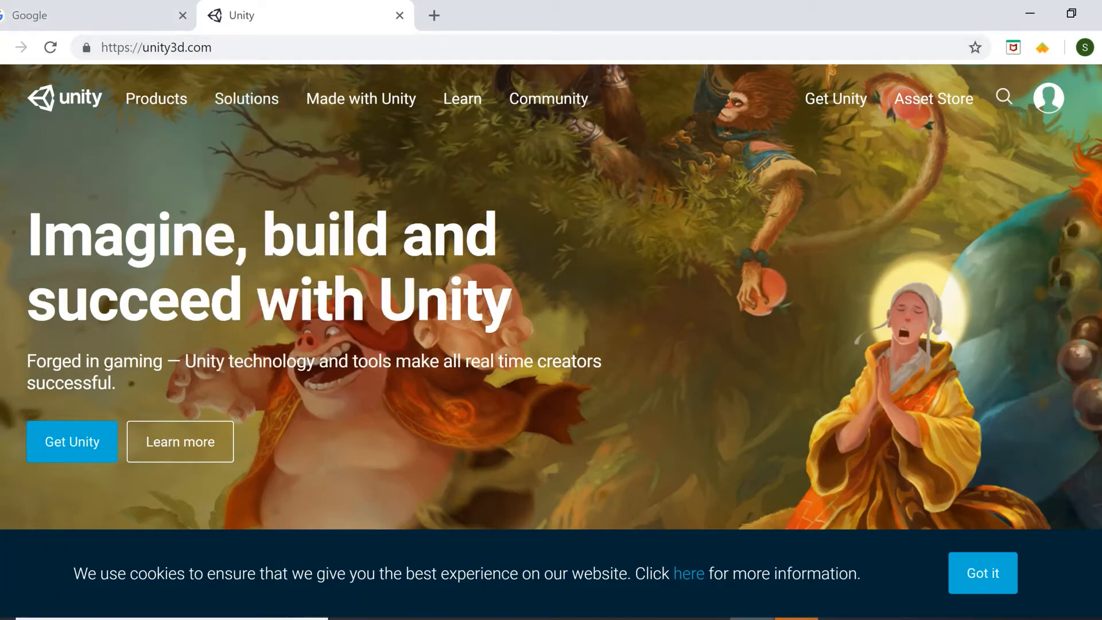
left_click(75, 443)
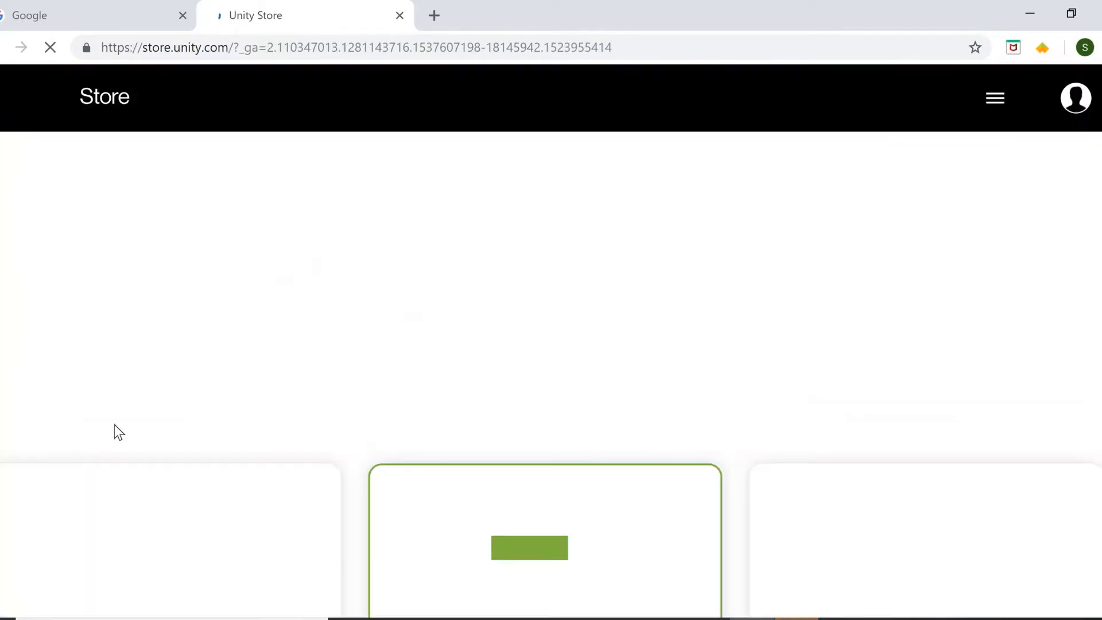
scroll(241, 397, "down", 3)
scroll(241, 397, "down", 3)
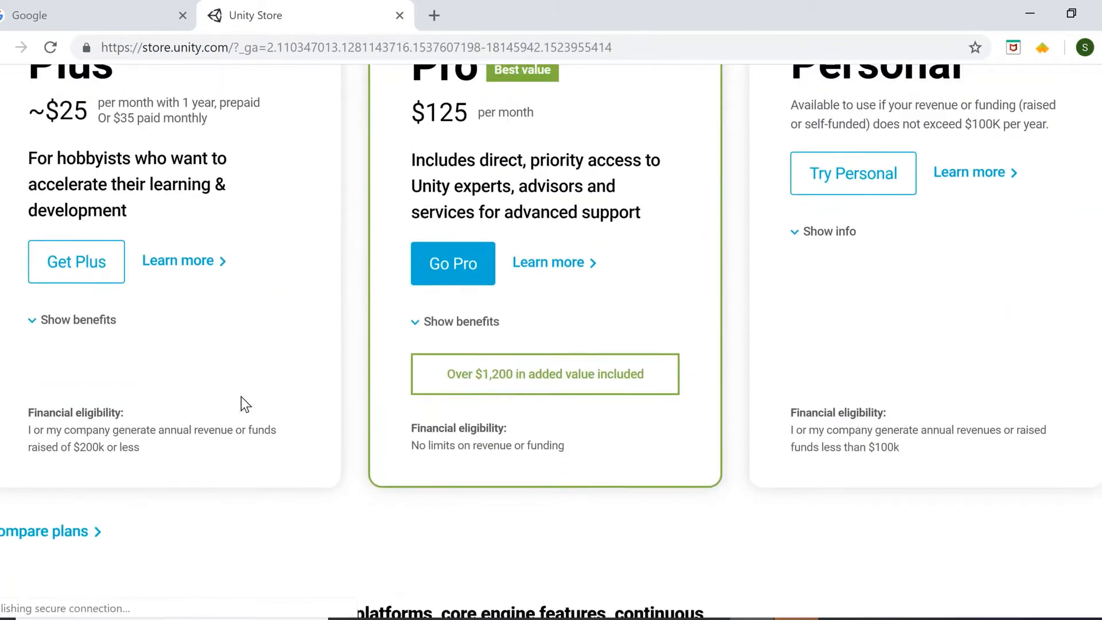
scroll(242, 397, "up", 5)
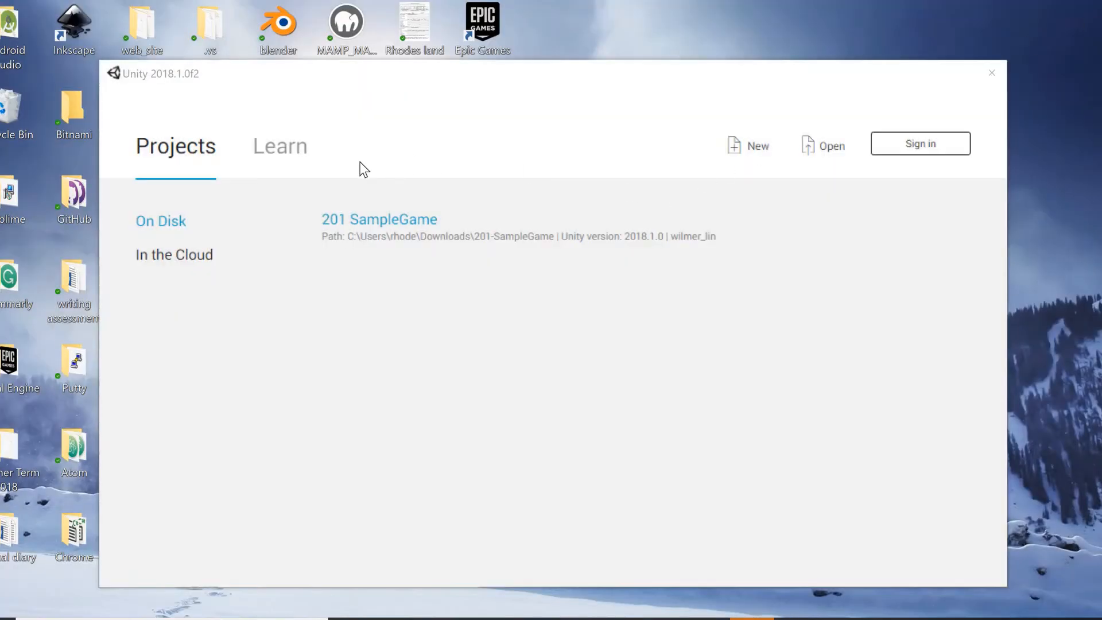
Switch to the Unity launcher and create a new project named New Unity Project with the 3D template.
left_click(764, 147)
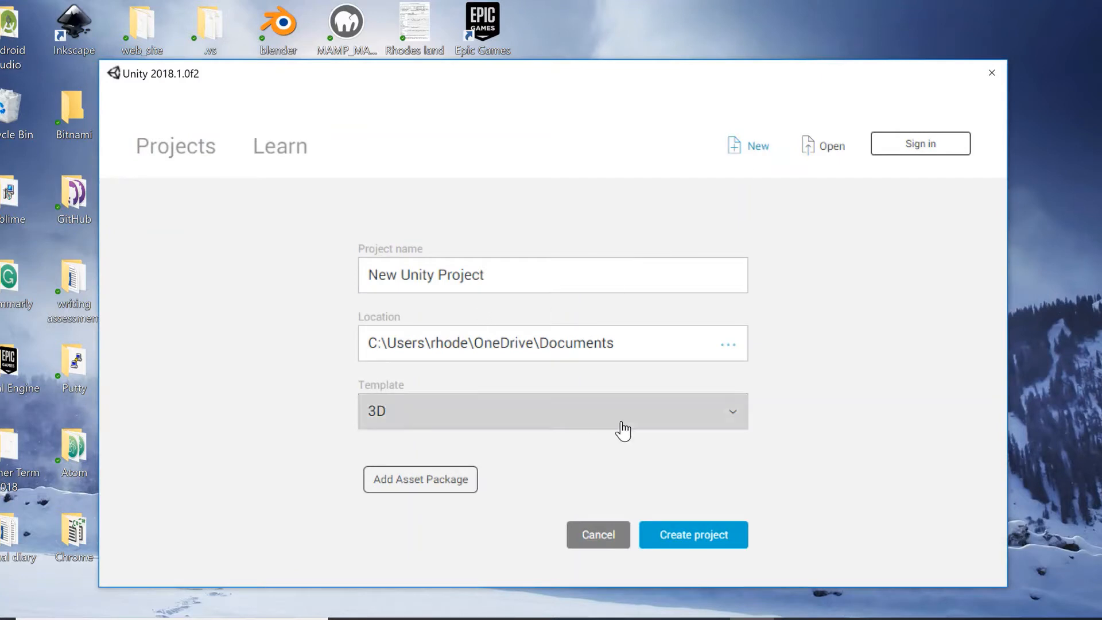
left_click(687, 535)
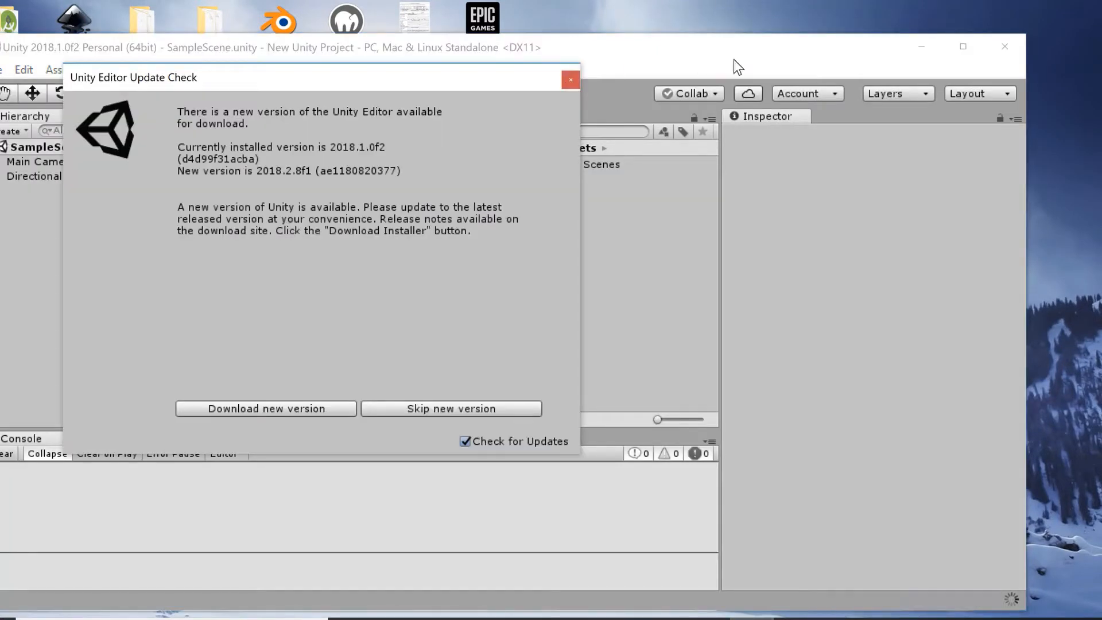
Dismiss the Unity Editor update check without downloading and maximize the editor window.
left_click_drag(808, 59, 867, 65)
left_click_drag(529, 73, 659, 137)
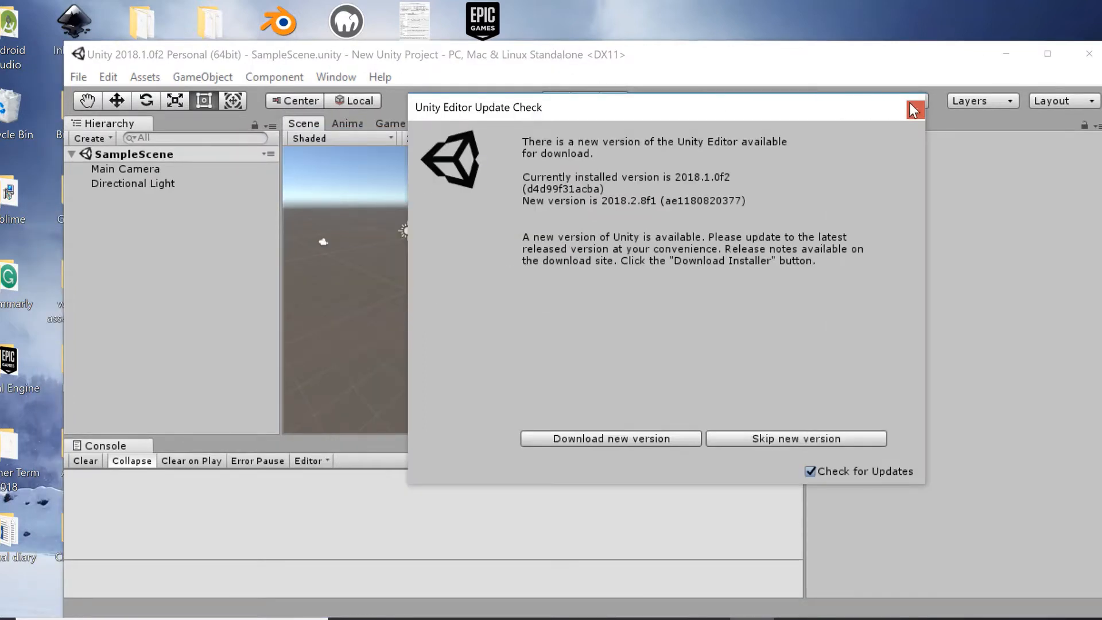
left_click(916, 109)
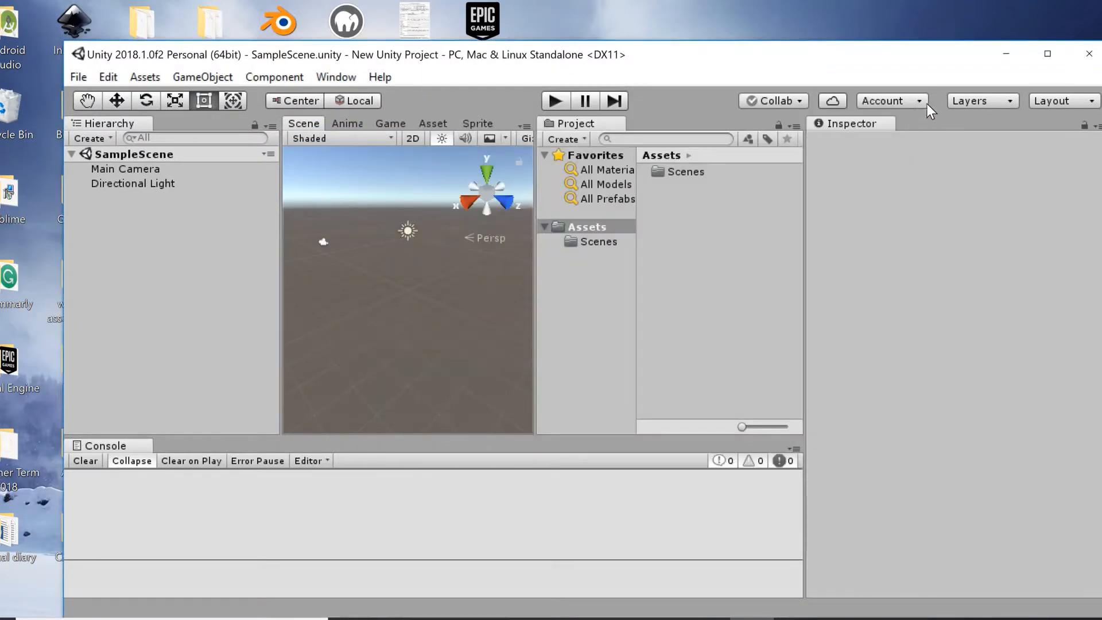
left_click(1049, 56)
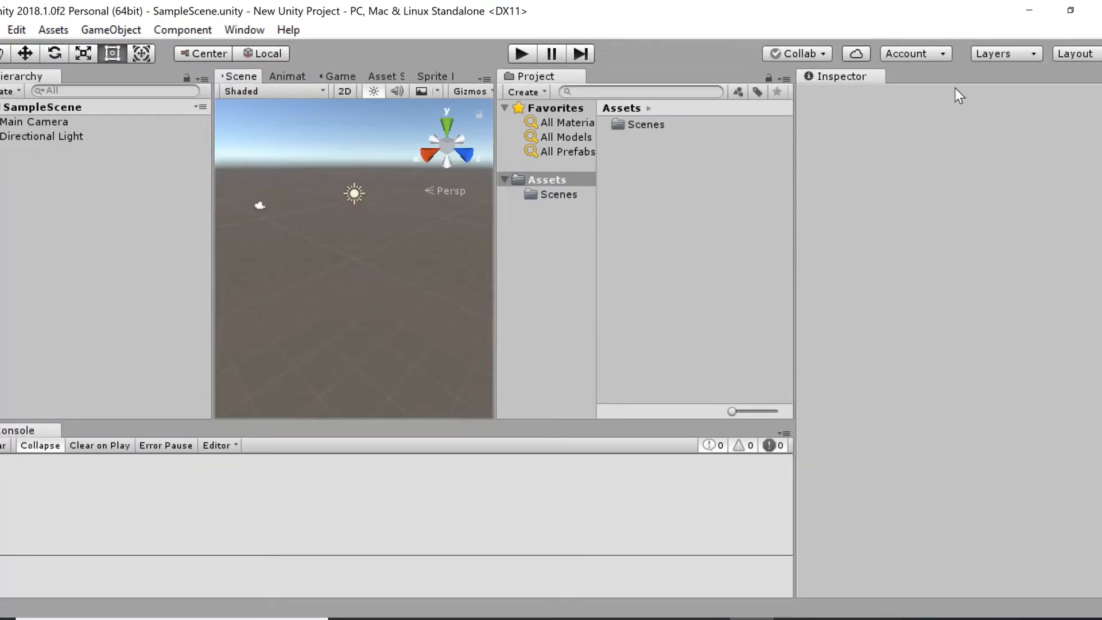
Resize the editor layout by narrowing the Inspector and Hierarchy and widening the Scene view.
left_click(497, 293)
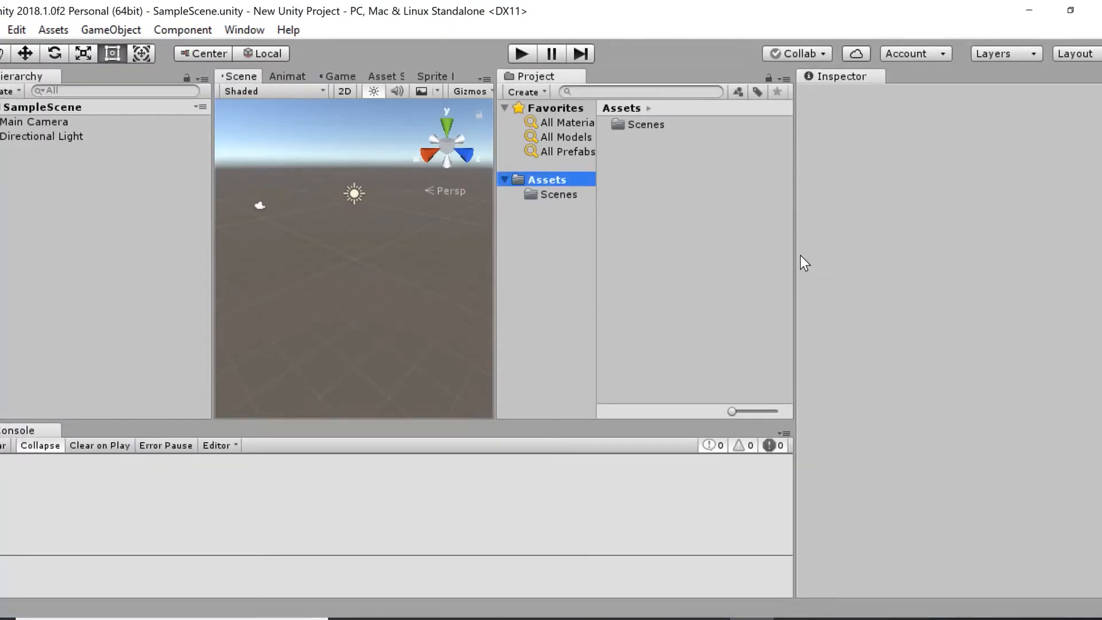
left_click_drag(797, 254, 883, 260)
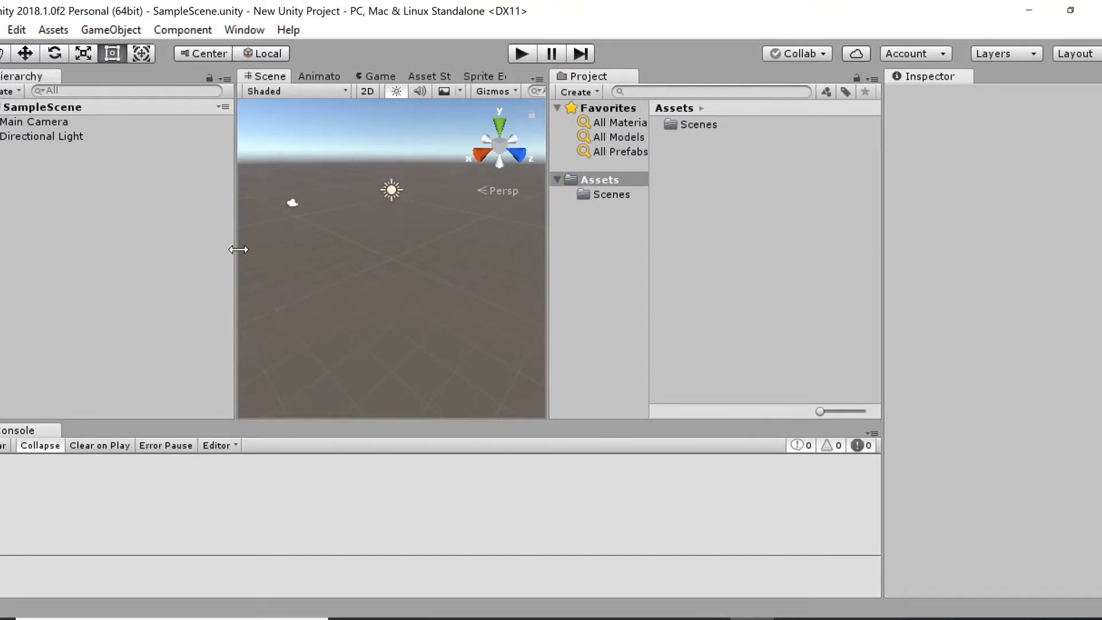
left_click_drag(236, 248, 205, 250)
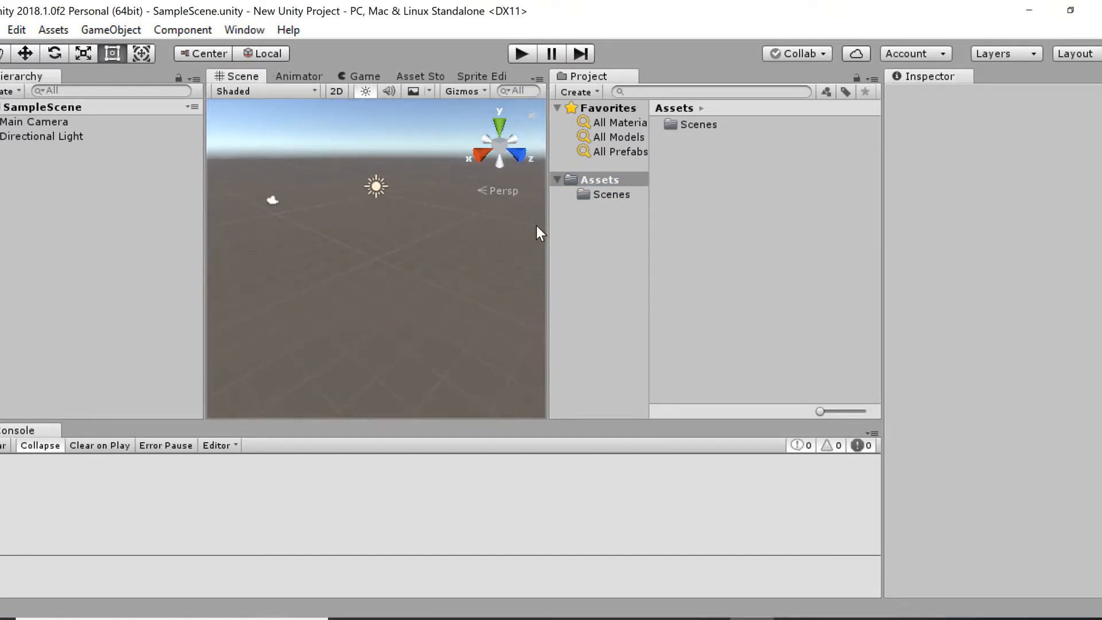
left_click_drag(546, 225, 725, 258)
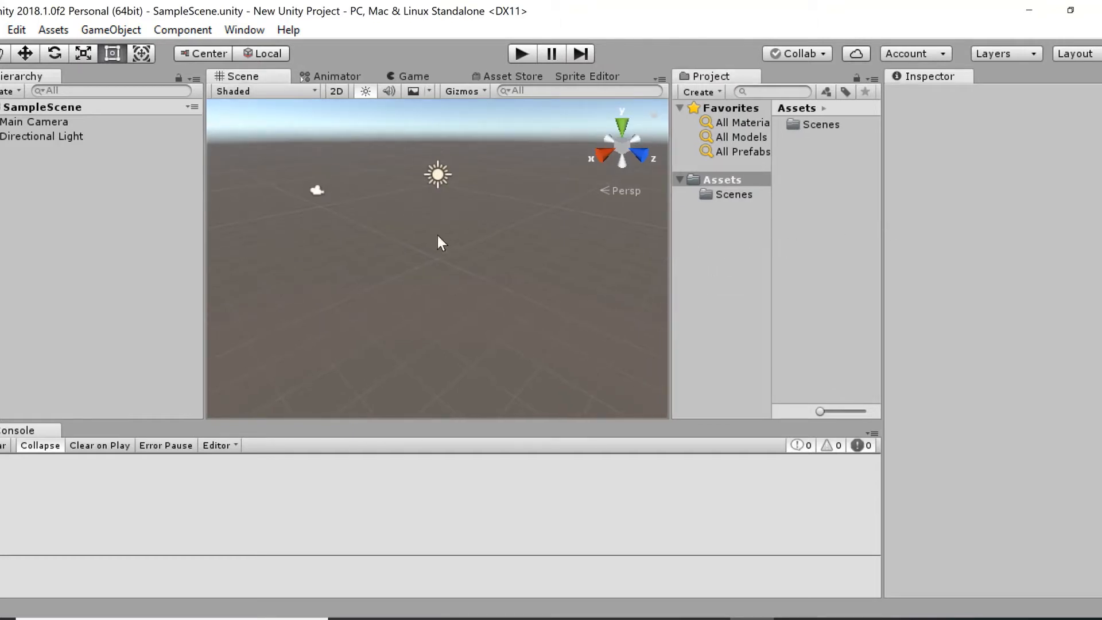
Add a 3D cube to the sample scene.
key("alt")
left_click_drag(386, 239, 422, 274, "alt")
left_click(15, 92)
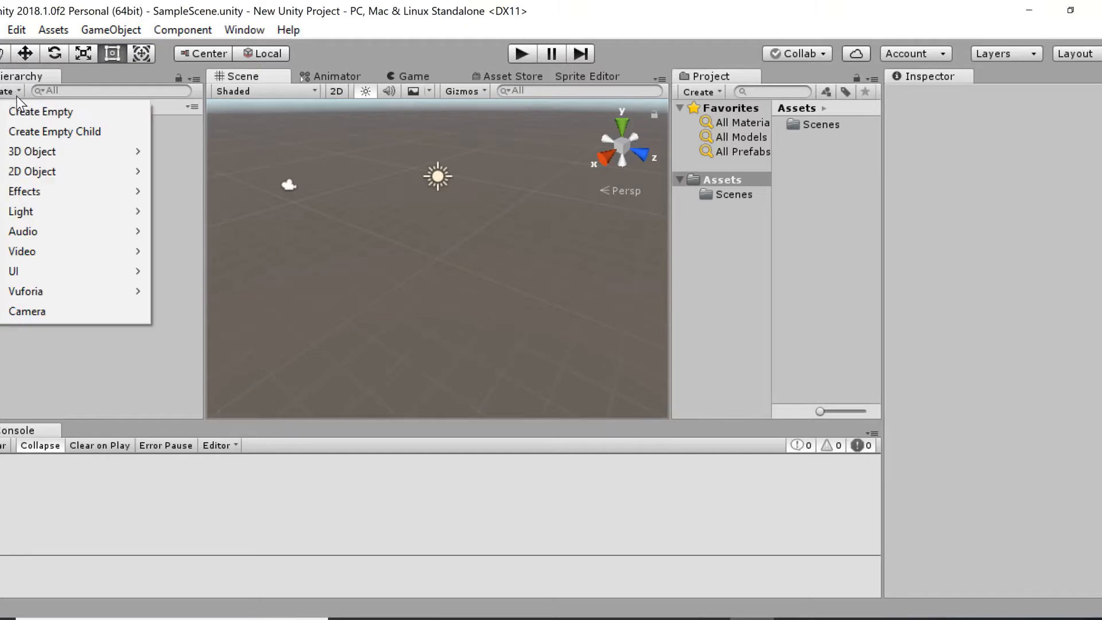
mouse_move(50, 151)
left_click(182, 146)
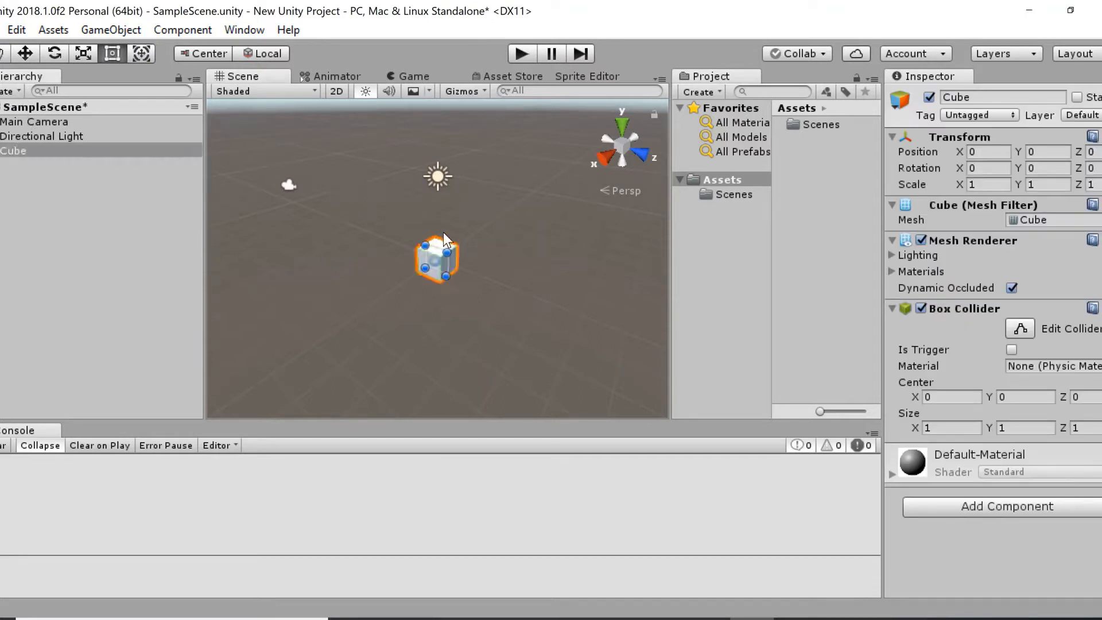
Move the cube with the Move tool to about Y -1.53 and X -0.08.
left_click(27, 54)
left_click_drag(443, 195, 444, 229)
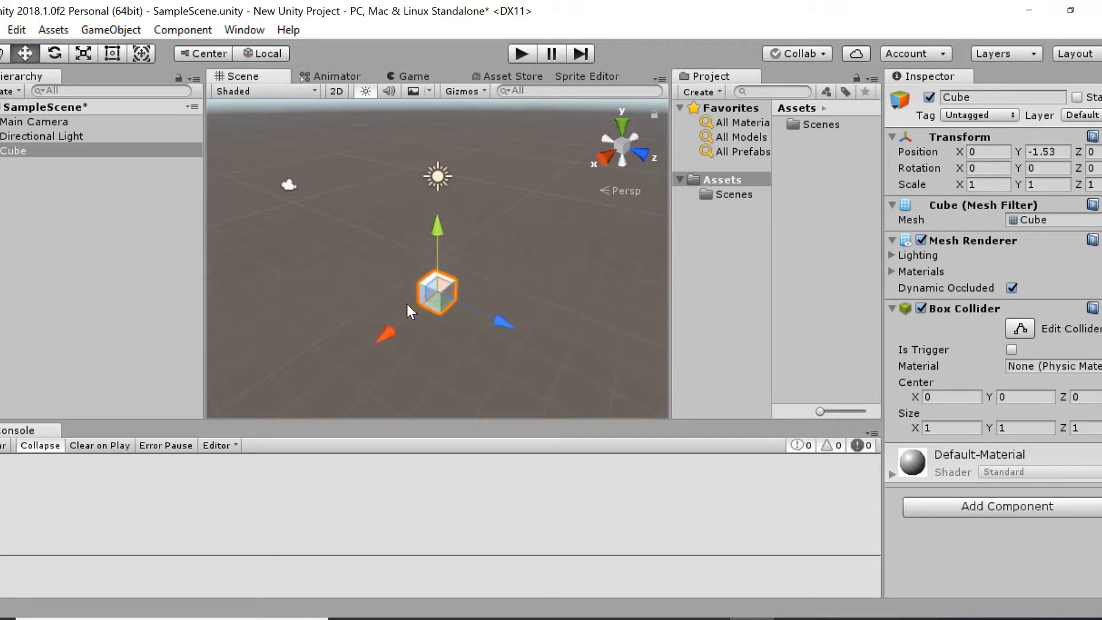
left_click_drag(383, 330, 385, 328)
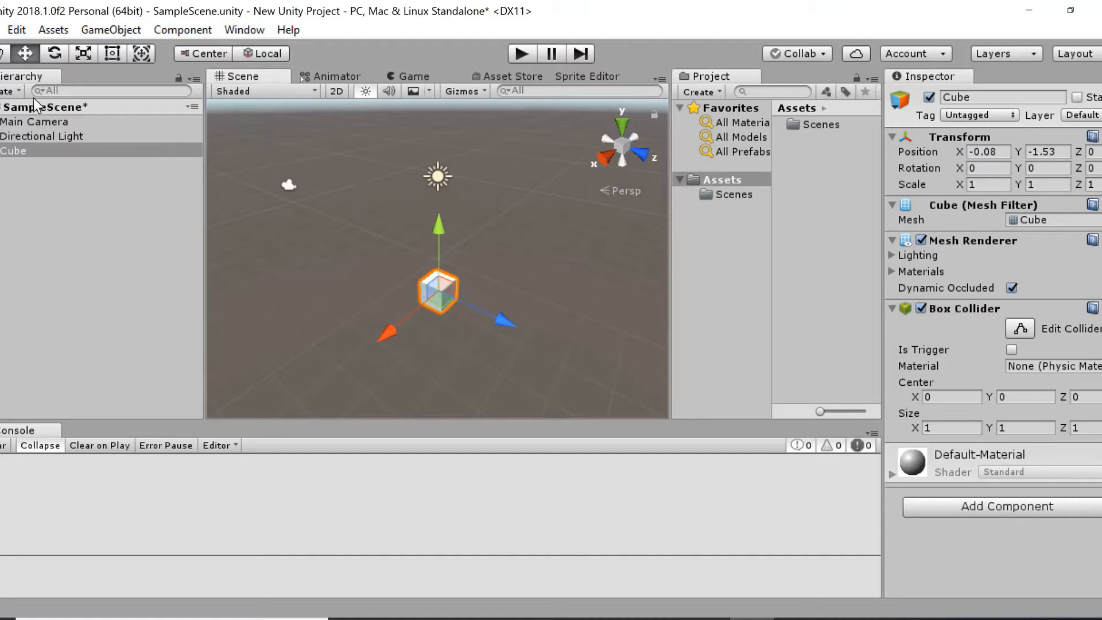
Add a 3D sphere and raise it above the cube to about Y 3.23.
left_click(20, 90)
mouse_move(59, 152)
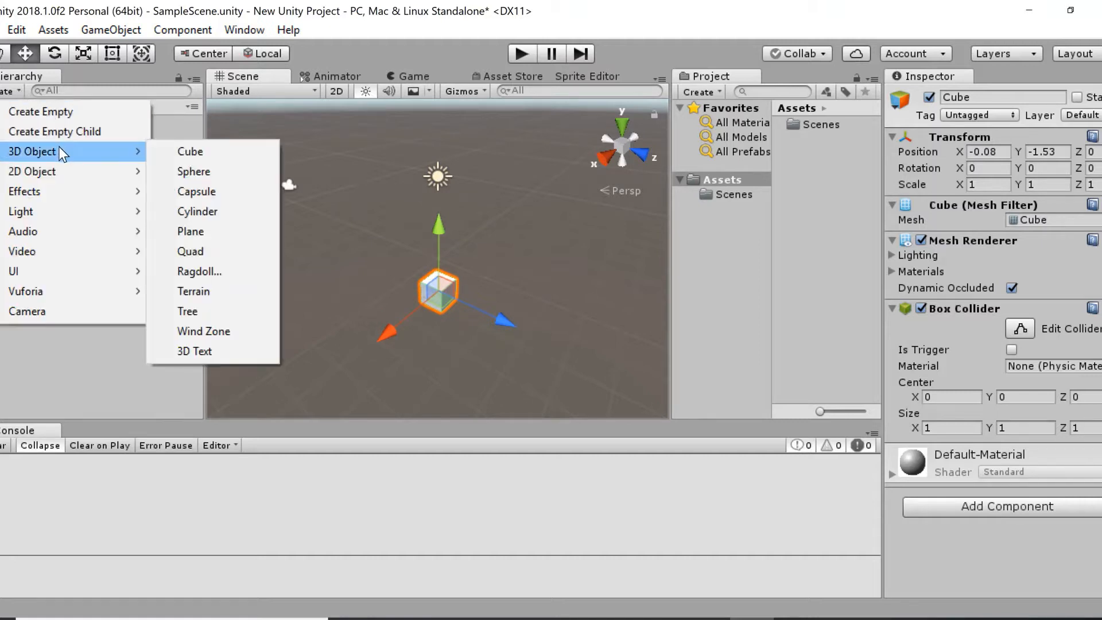
left_click(195, 171)
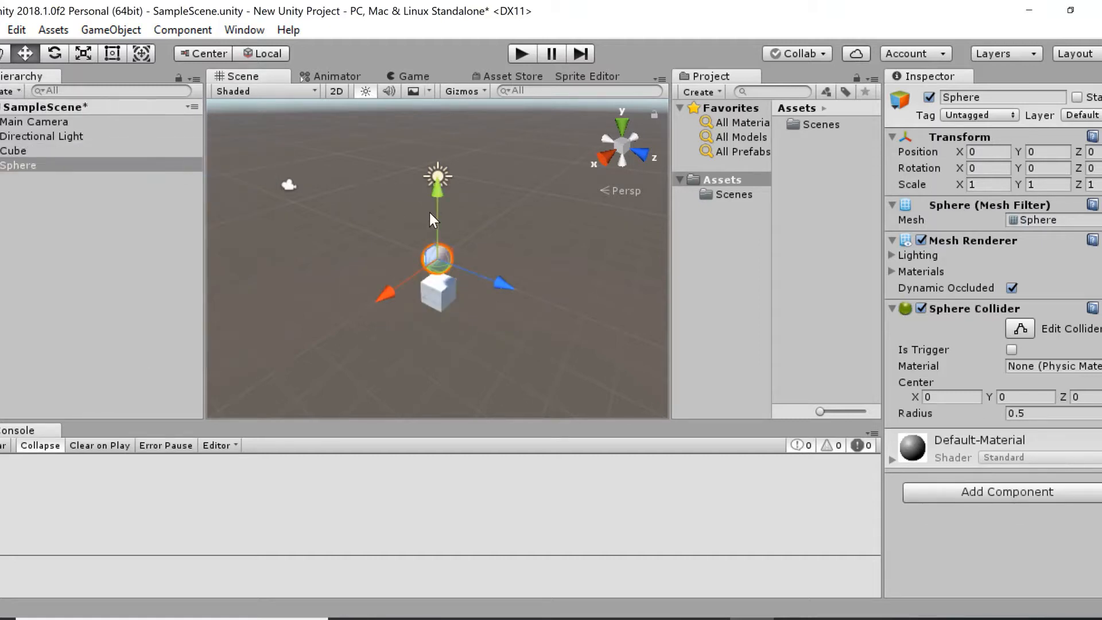
left_click_drag(436, 198, 431, 108)
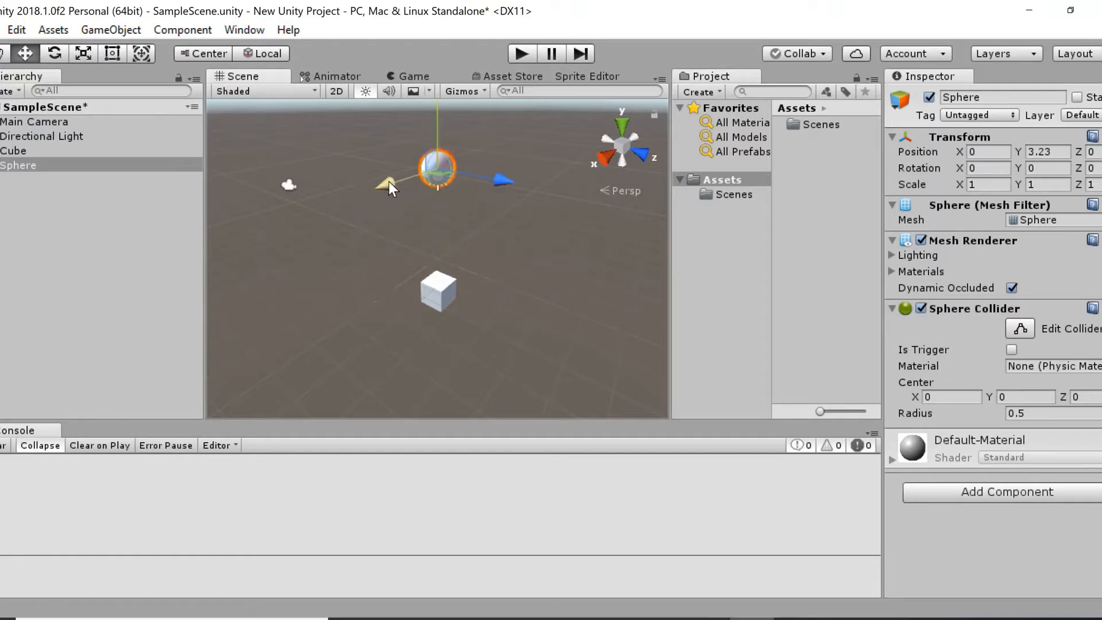
Add a 3D plane and lower it beneath the cube to about Y -1.7.
left_click(18, 92)
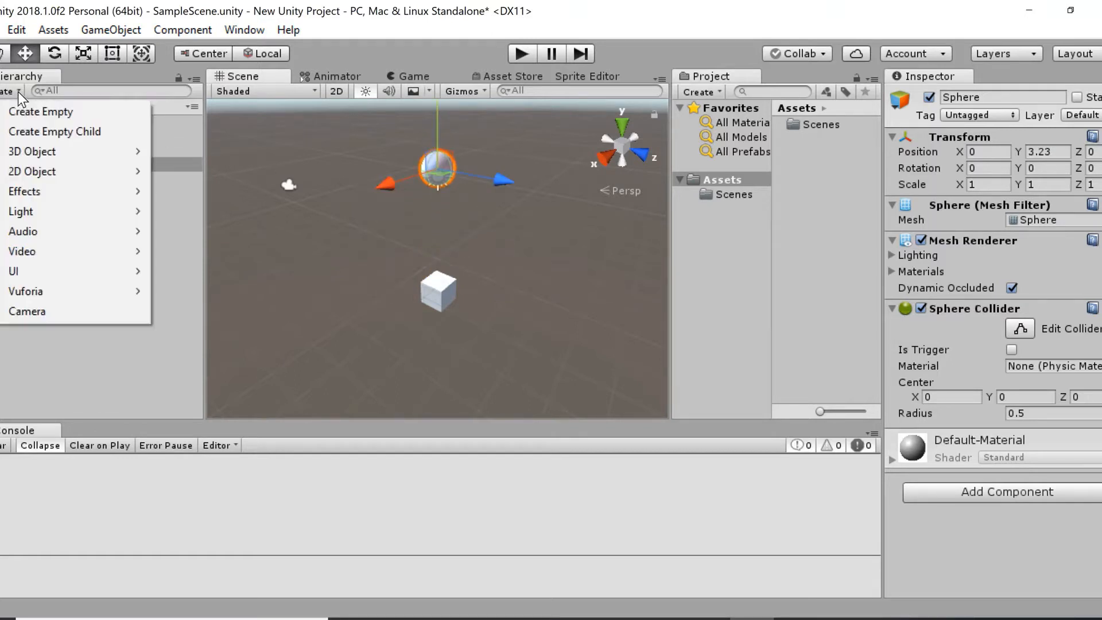
mouse_move(37, 156)
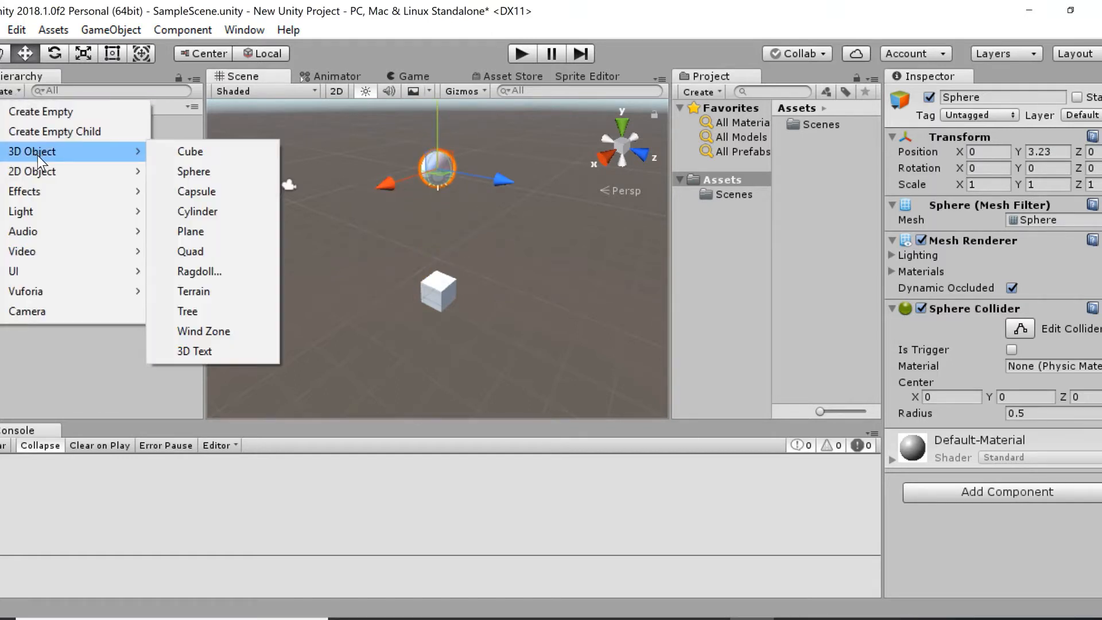
left_click(205, 230)
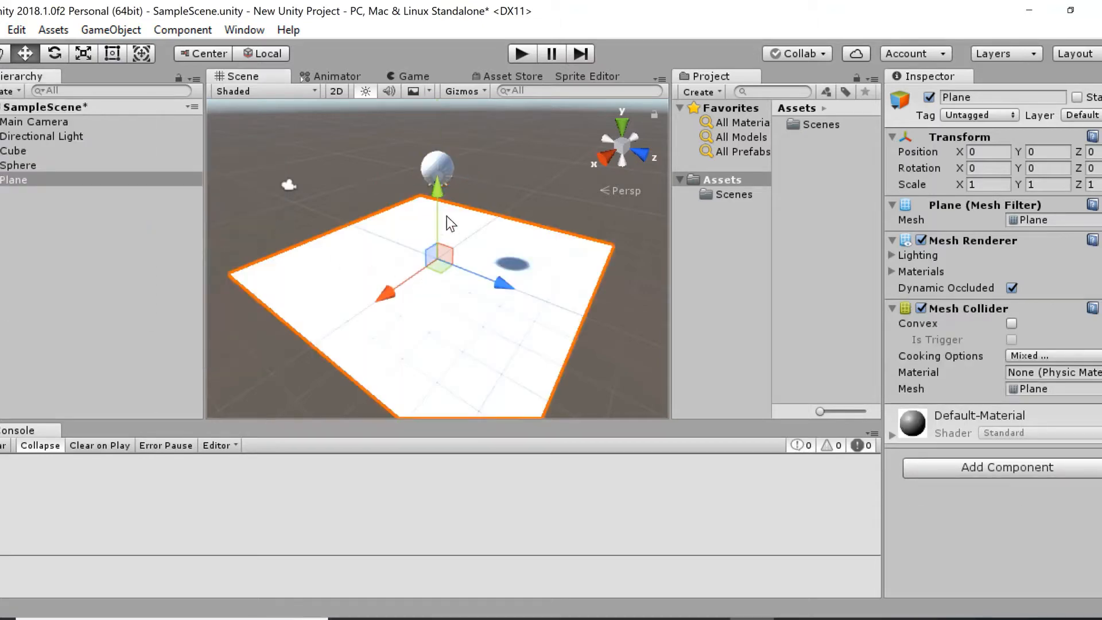
left_click_drag(433, 201, 439, 238)
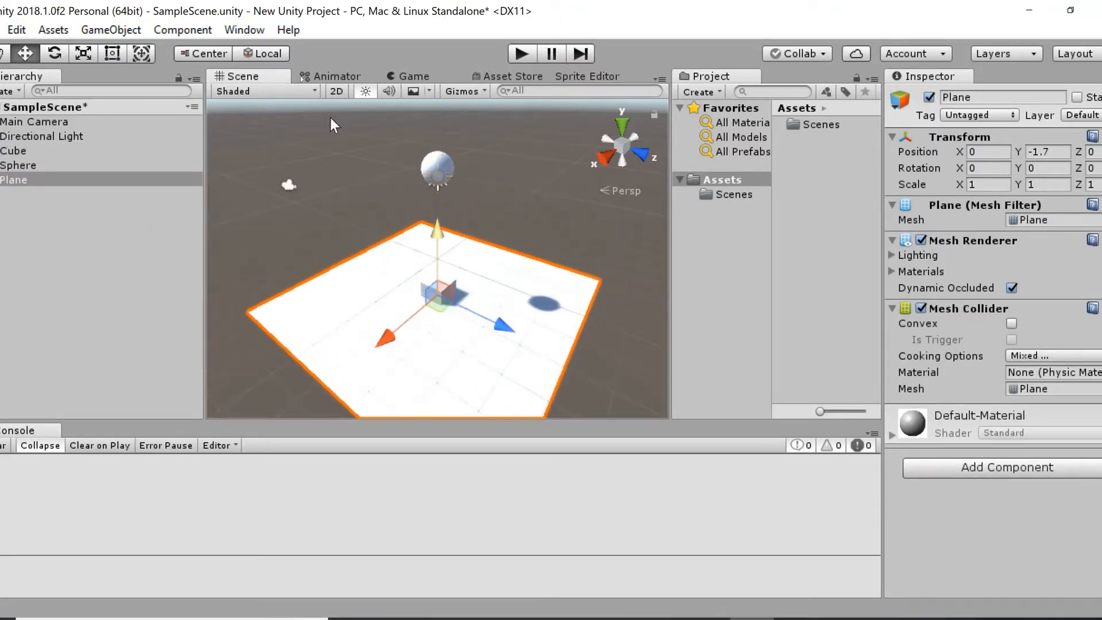
Create an empty game object, raise it to about Y 3.19 and shift it beside the sphere along negative Z.
left_click(17, 151)
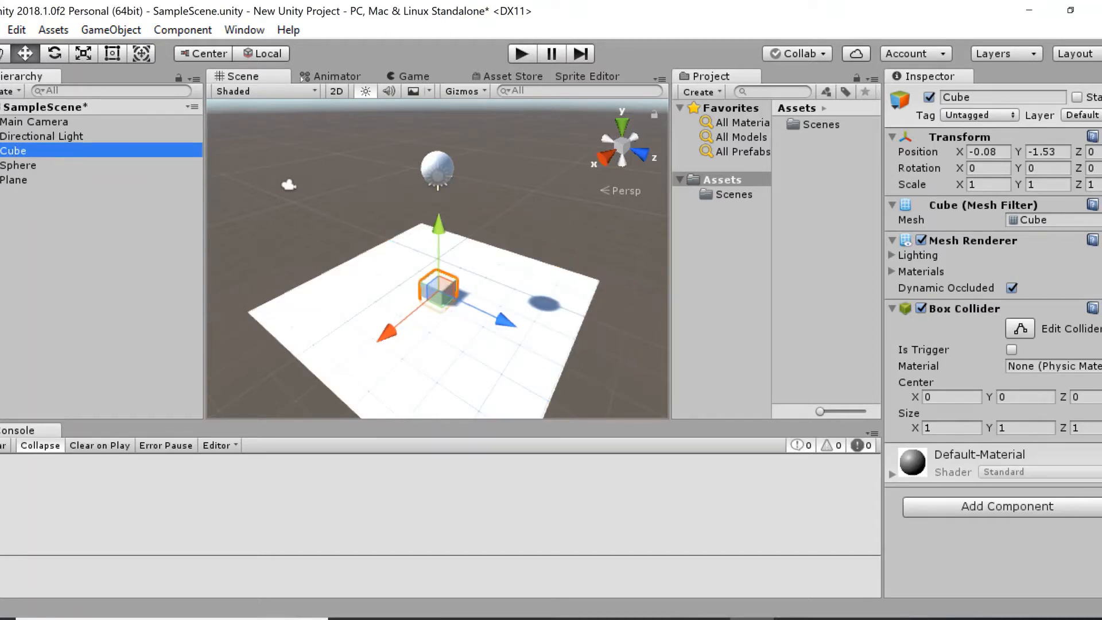
left_click(0, 108)
left_click(0, 107)
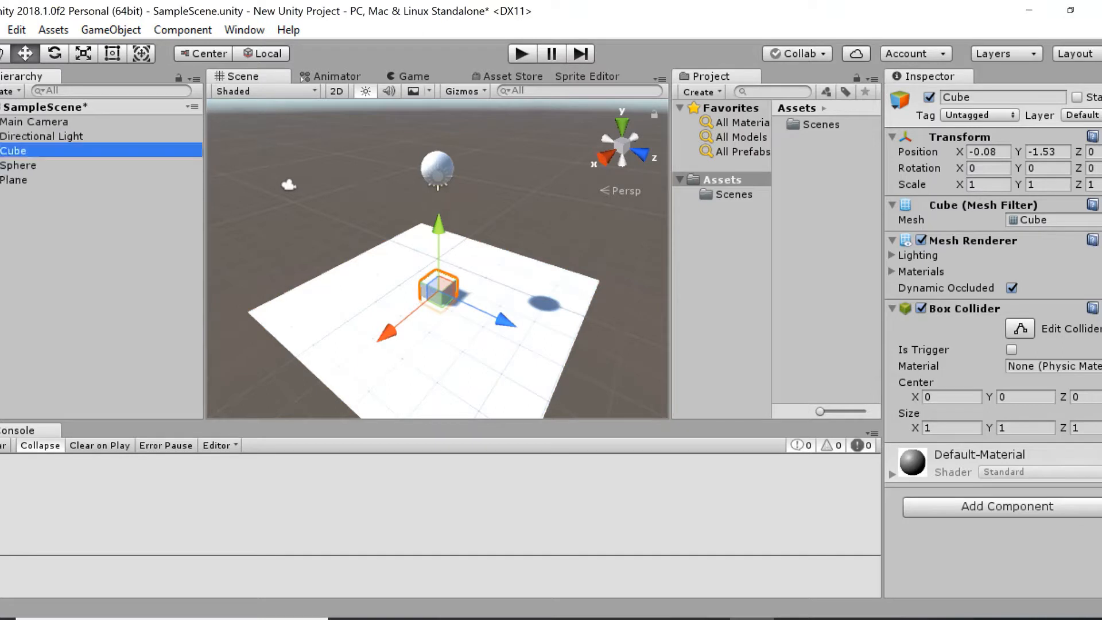
left_click(11, 90)
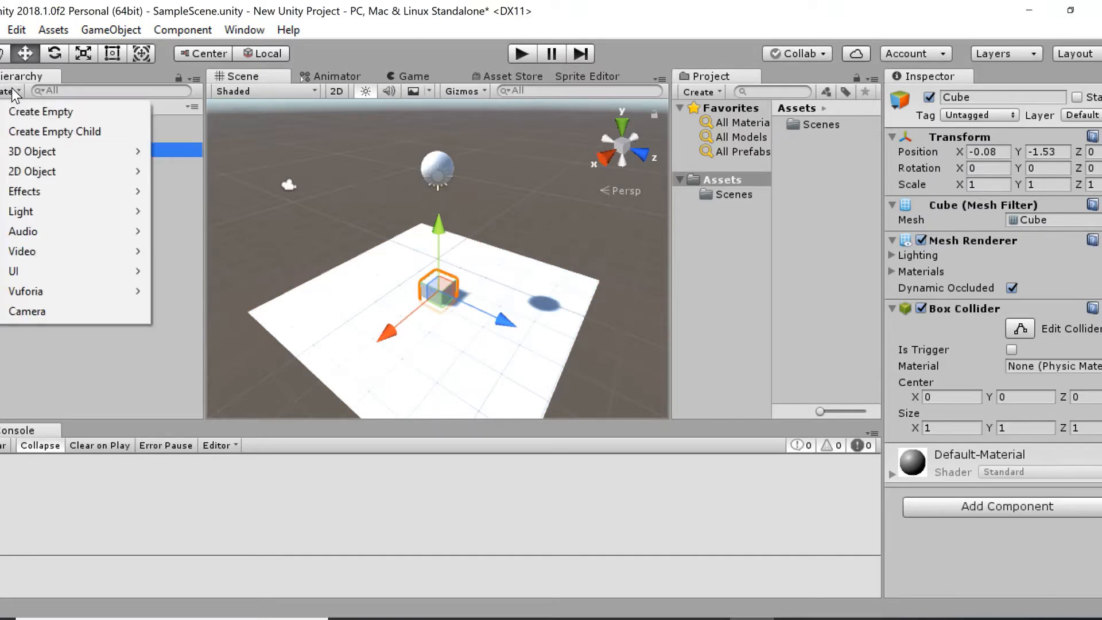
left_click(49, 116)
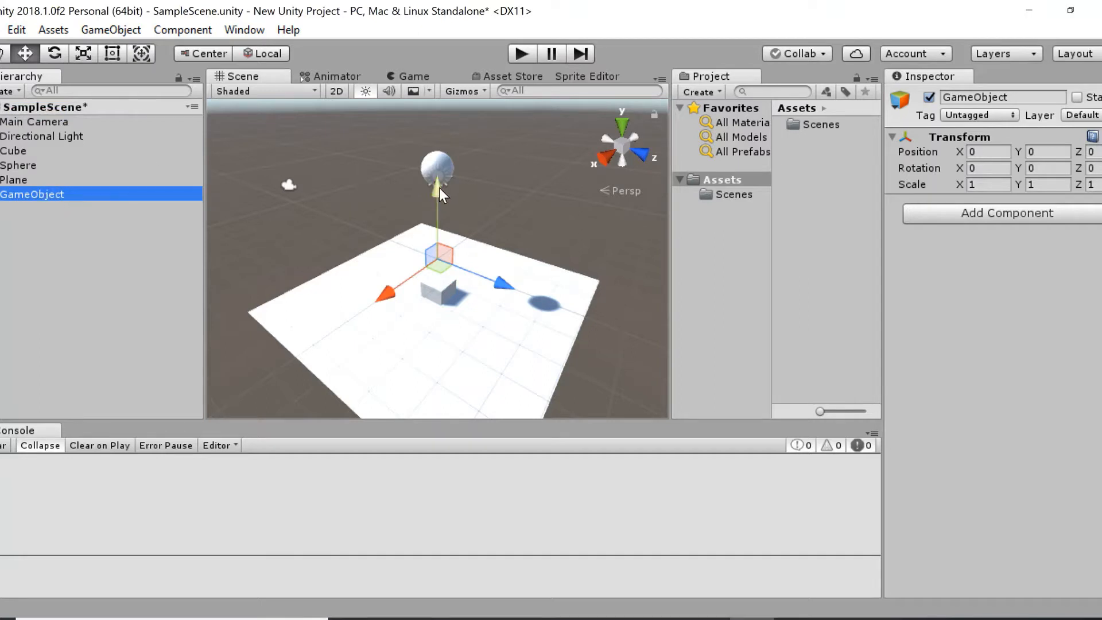
left_click_drag(440, 188, 435, 104)
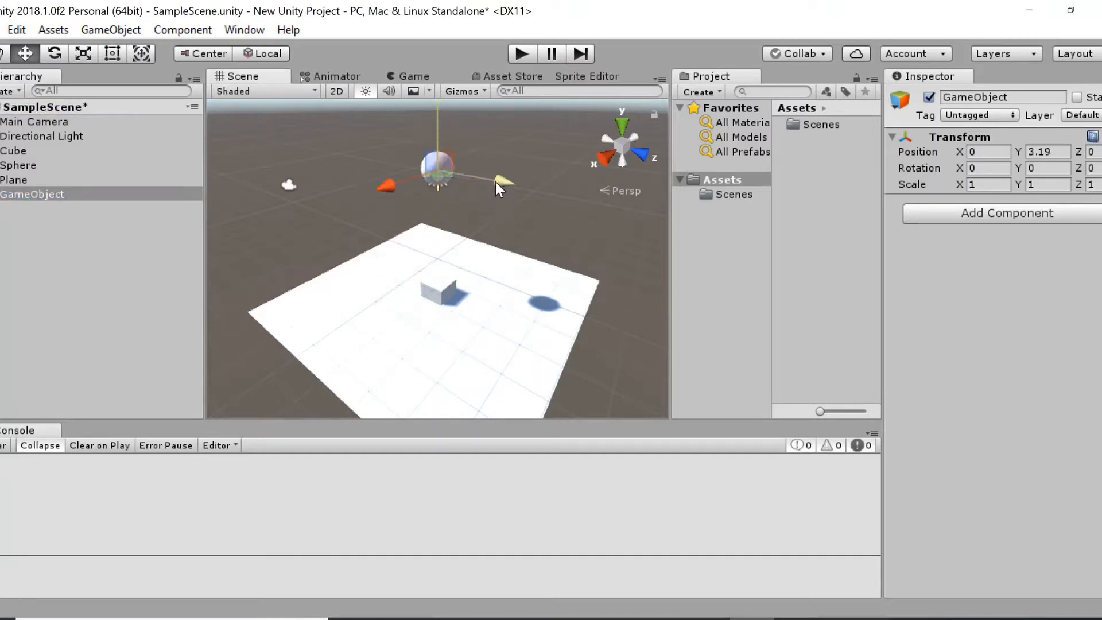
left_click_drag(495, 182, 212, 186)
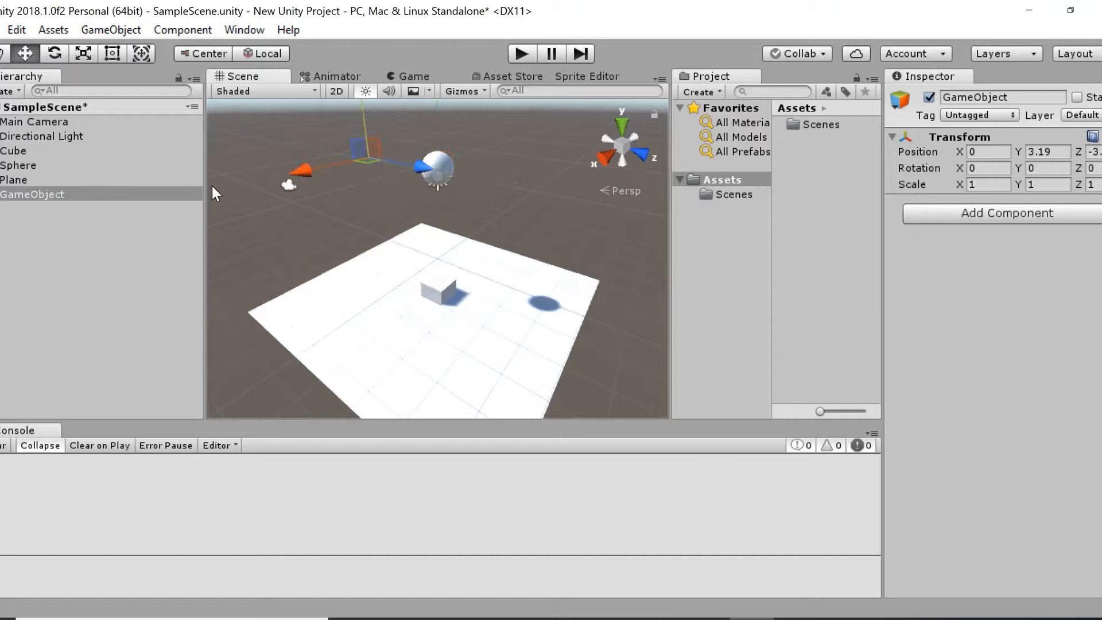
Frame the empty game object, add a 3D capsule at its location and raise the capsule to about Y 4.7.
double_click(68, 195)
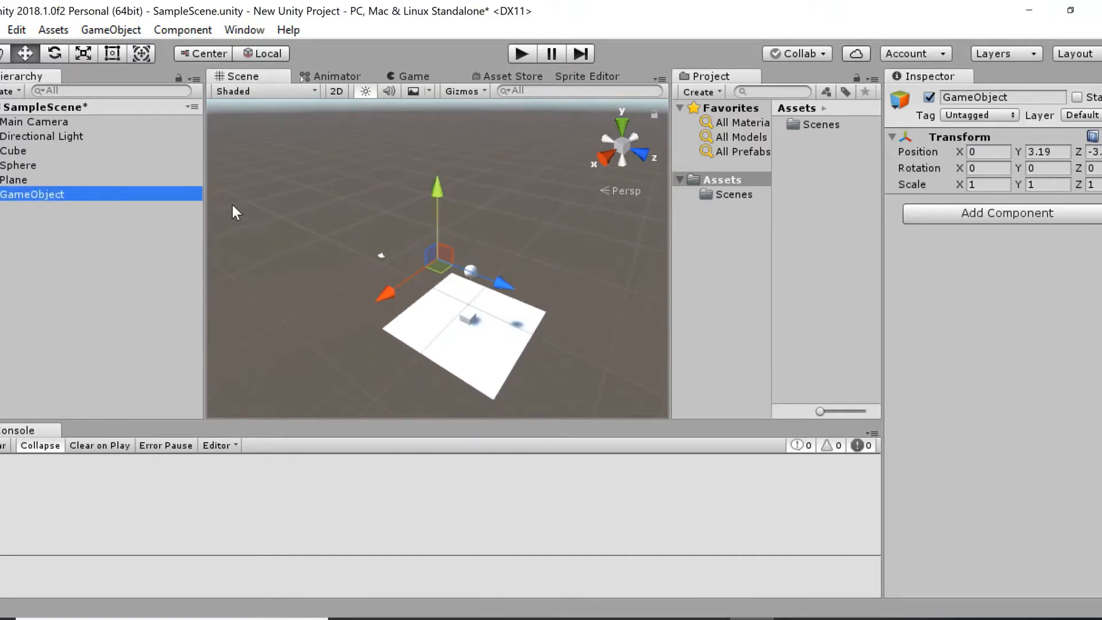
left_click(6, 92)
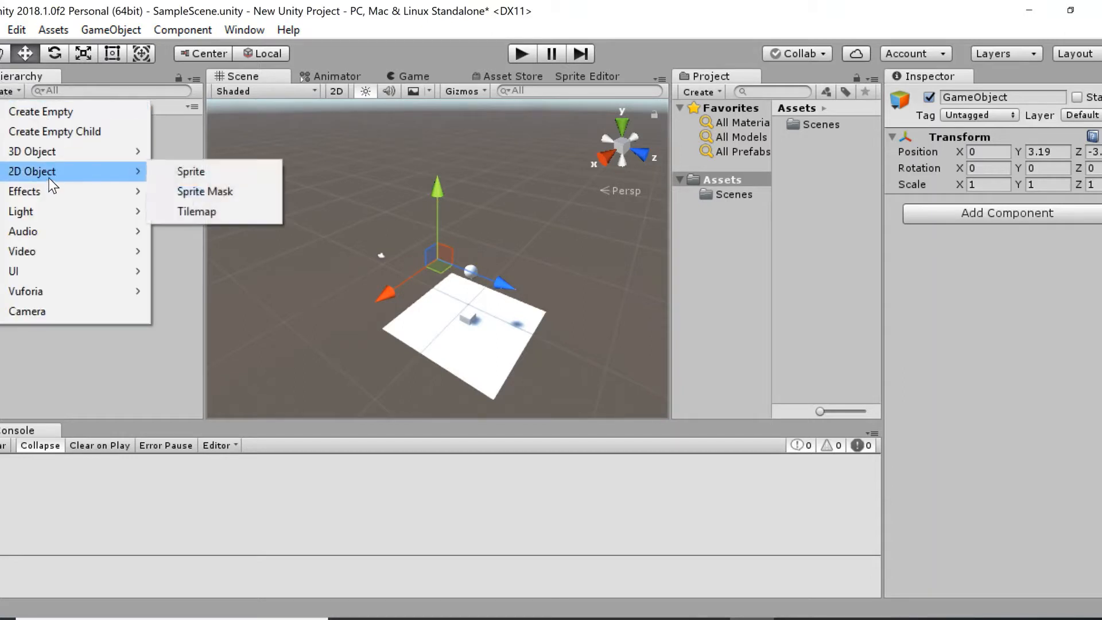
mouse_move(55, 154)
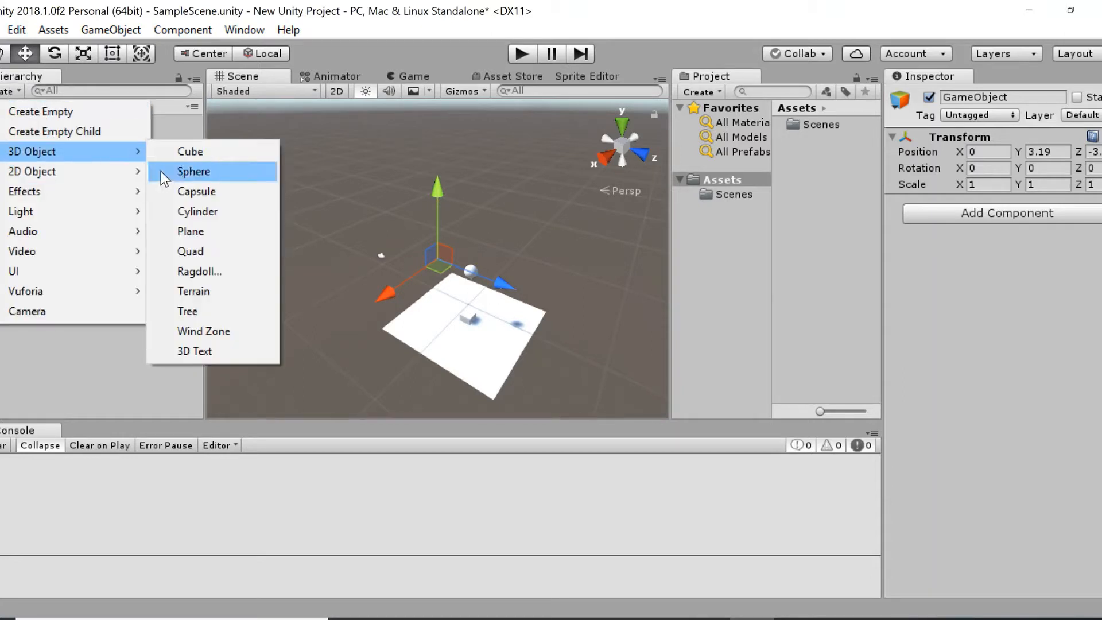
left_click(184, 188)
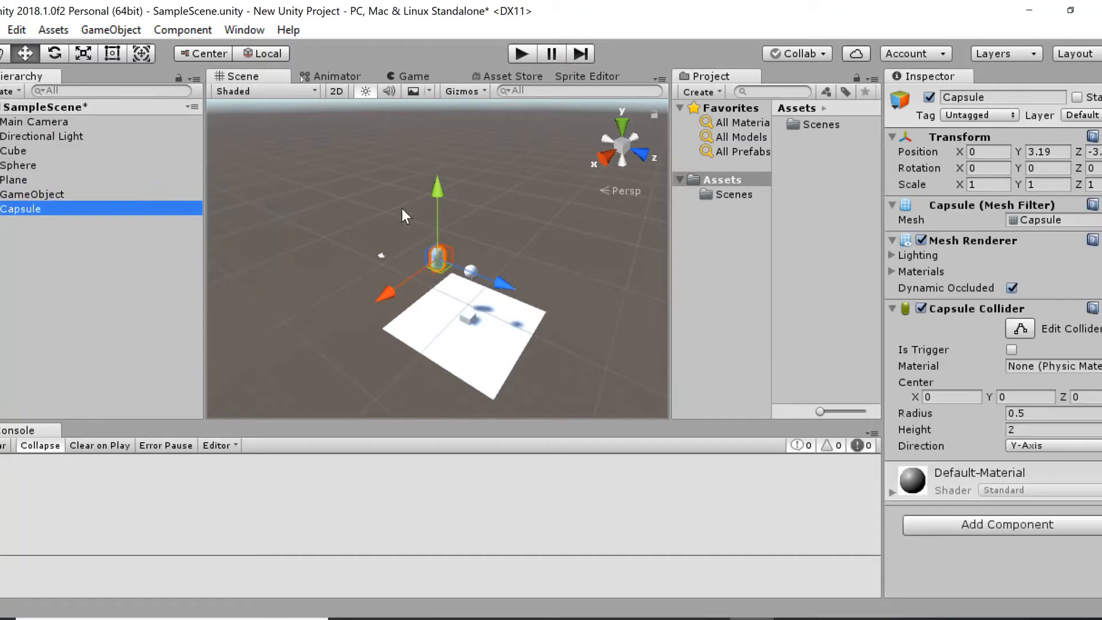
left_click_drag(436, 212, 440, 187)
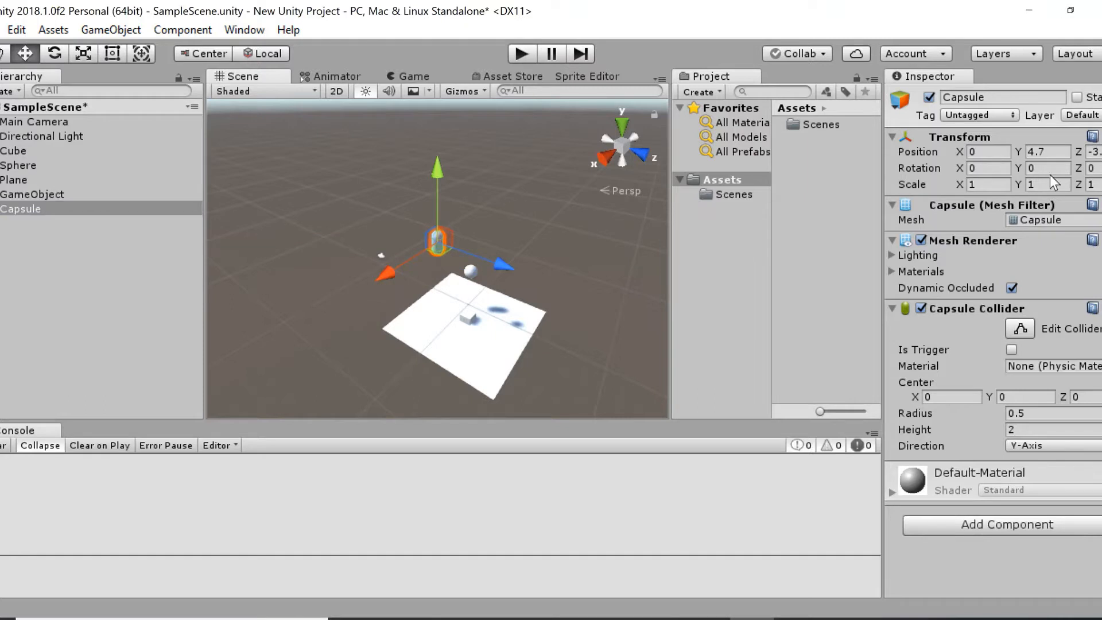
Reset the capsule's transform to its default values and frame the capsule in the scene.
left_click(1101, 136)
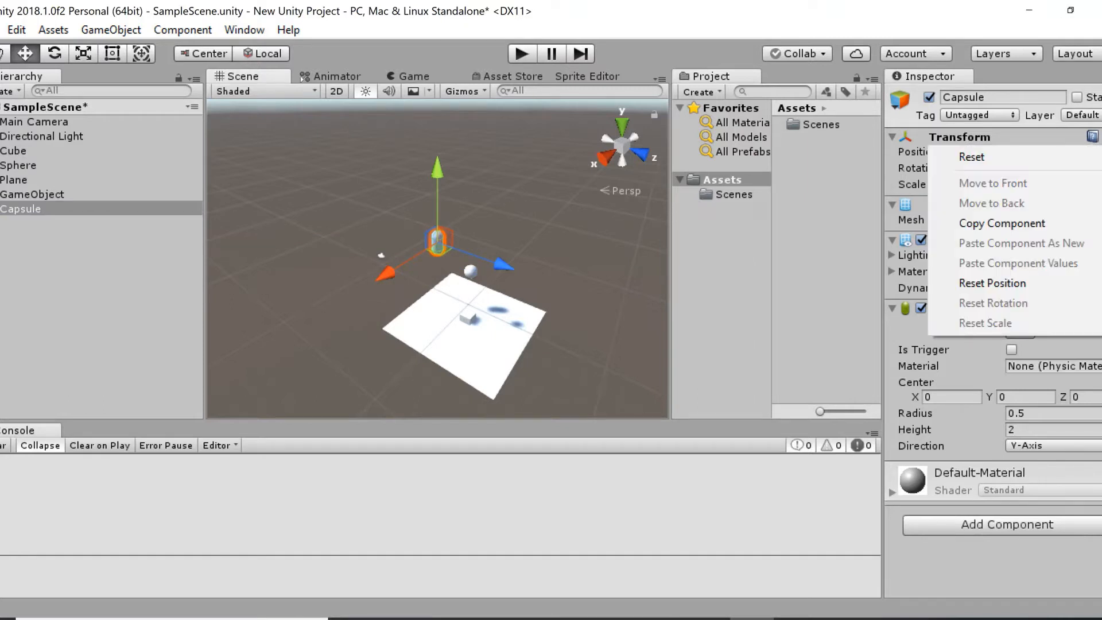
left_click(1067, 160)
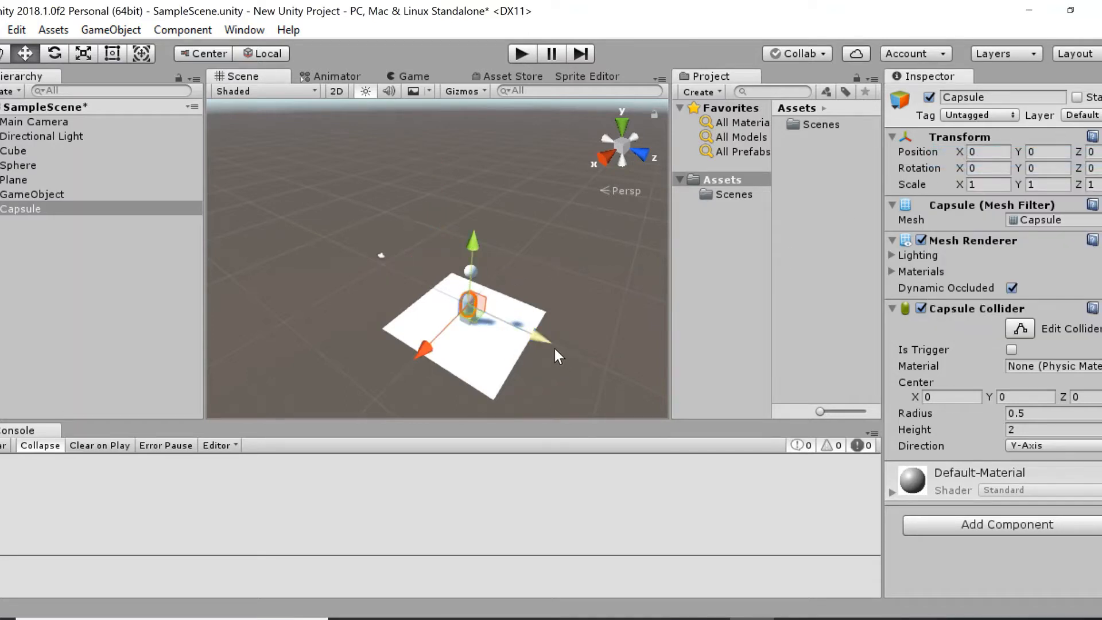
double_click(35, 208)
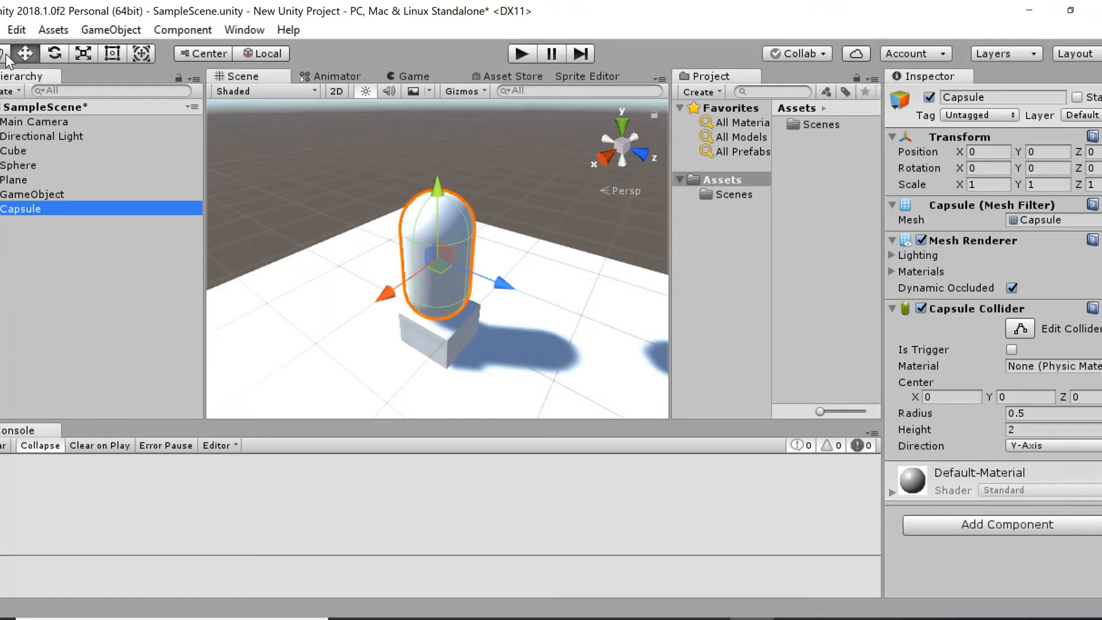
Save the scene and rename its SampleScene asset in the Scenes folder to Game.
left_click(4, 29)
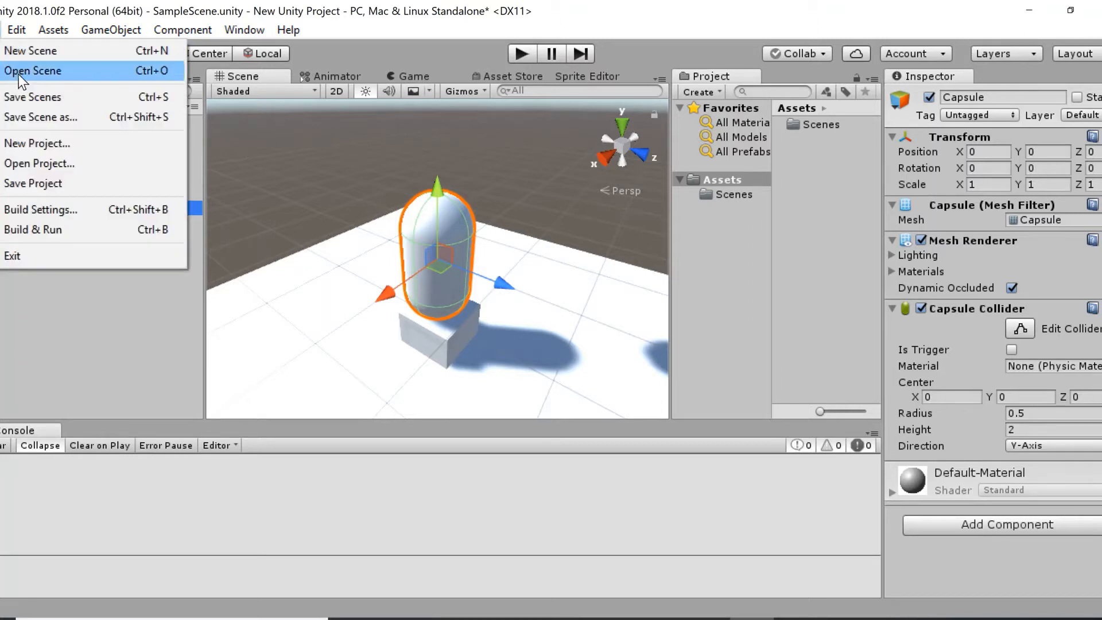
left_click(31, 96)
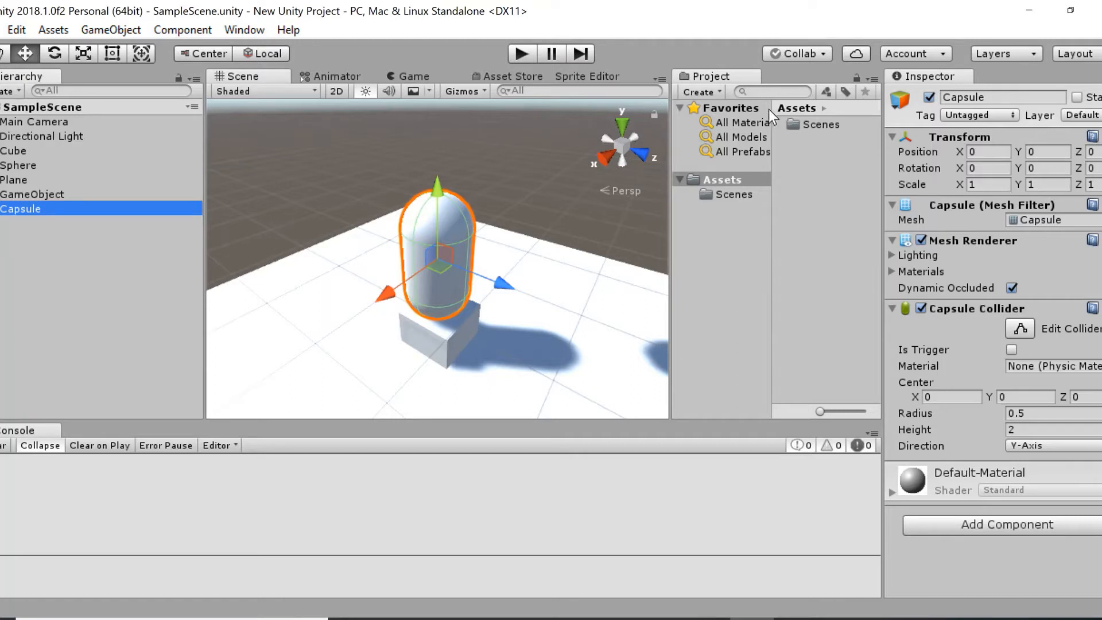
double_click(788, 122)
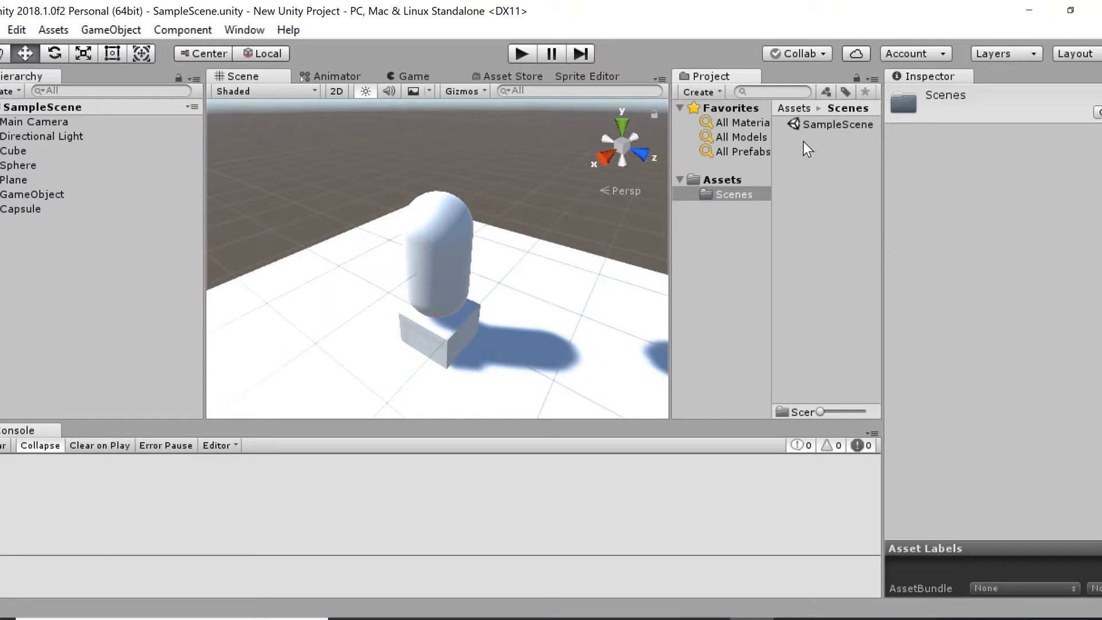
left_click(829, 123)
right_click(829, 124)
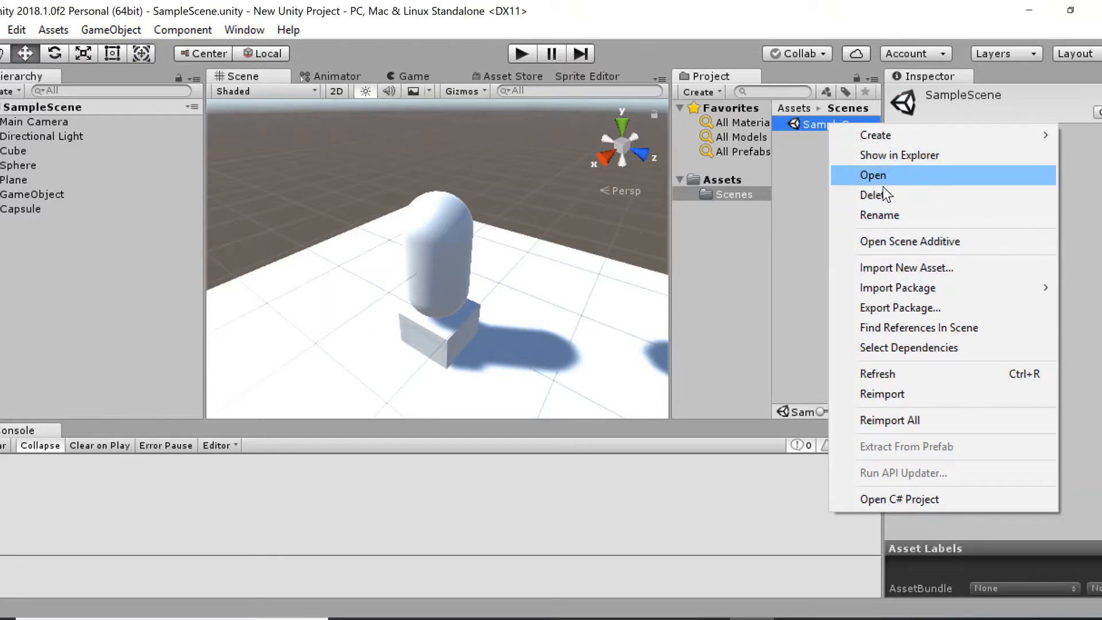
left_click(882, 214)
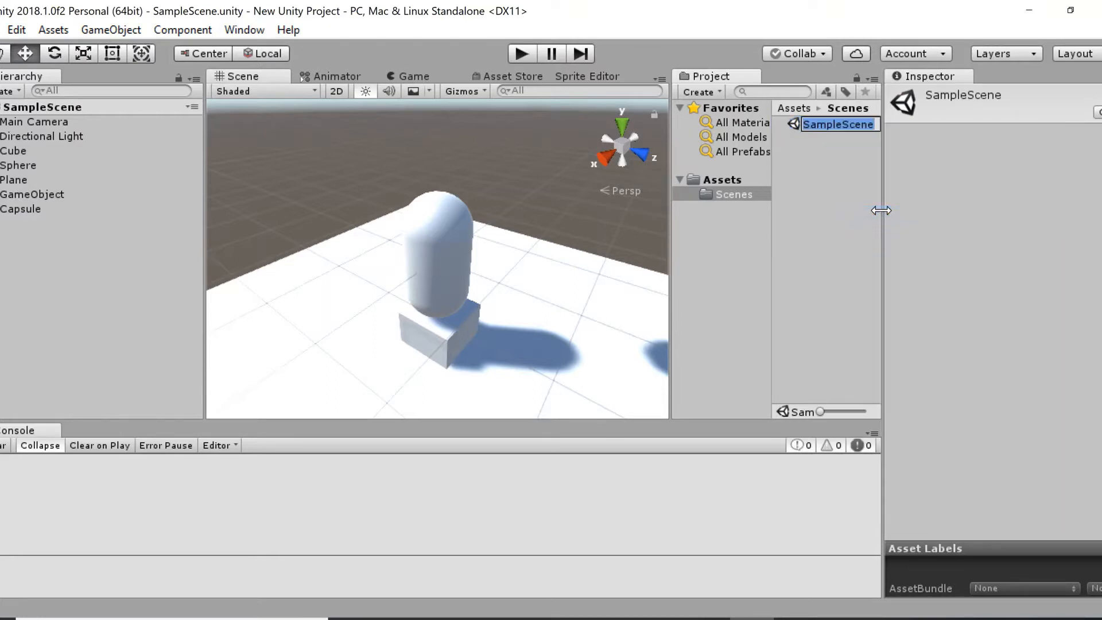
type("Game")
key("Return")
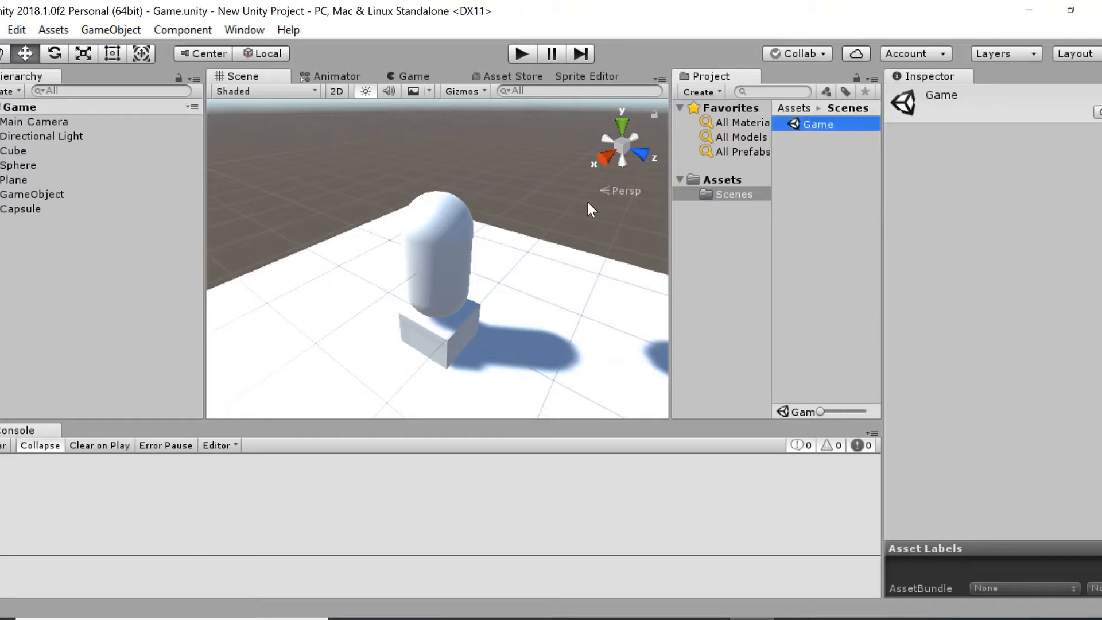
Rename the cube object as player.
left_click(441, 263)
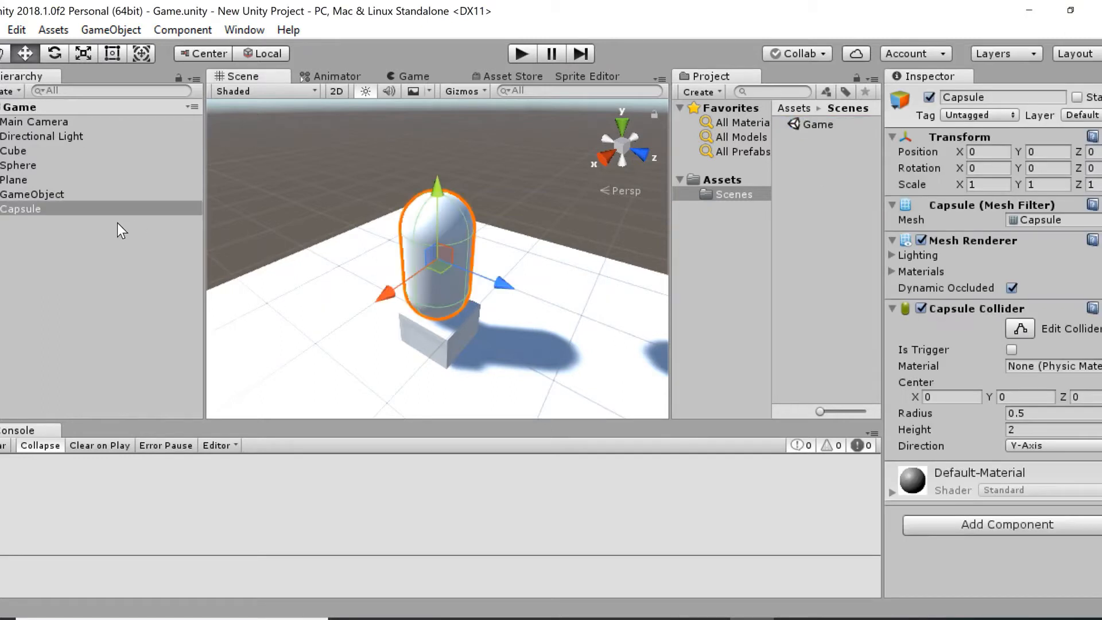
left_click(18, 164)
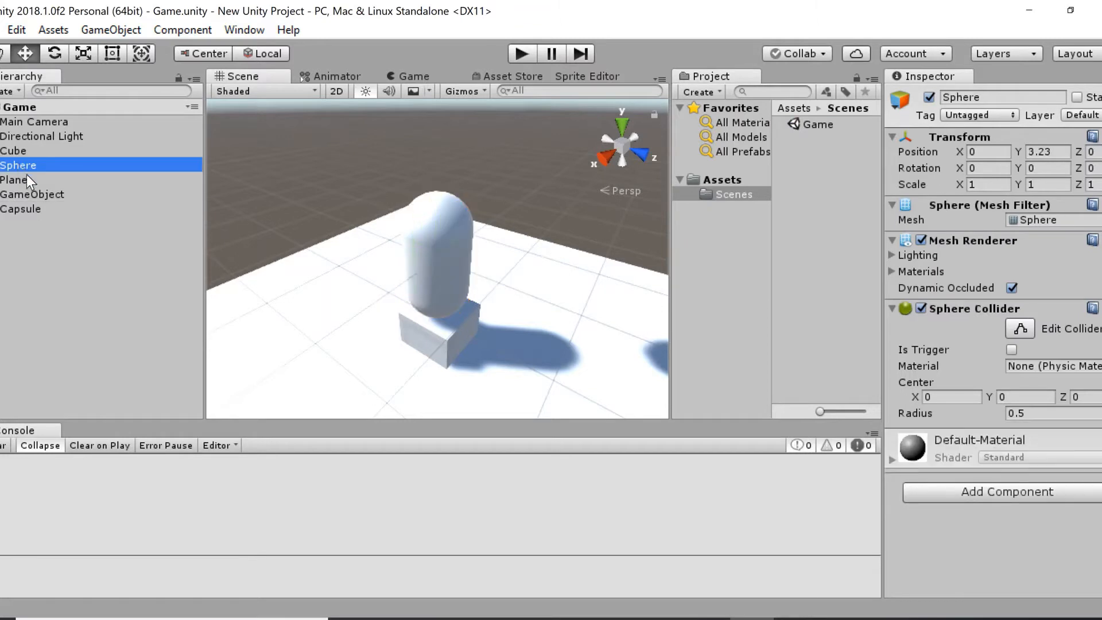
left_click(20, 149)
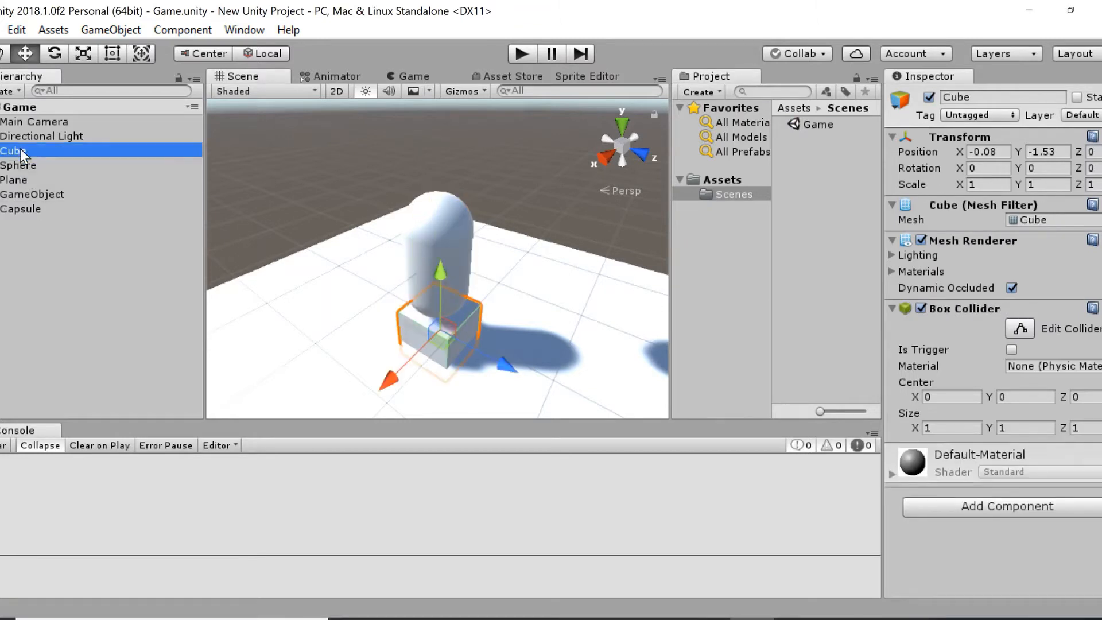
left_click(991, 100)
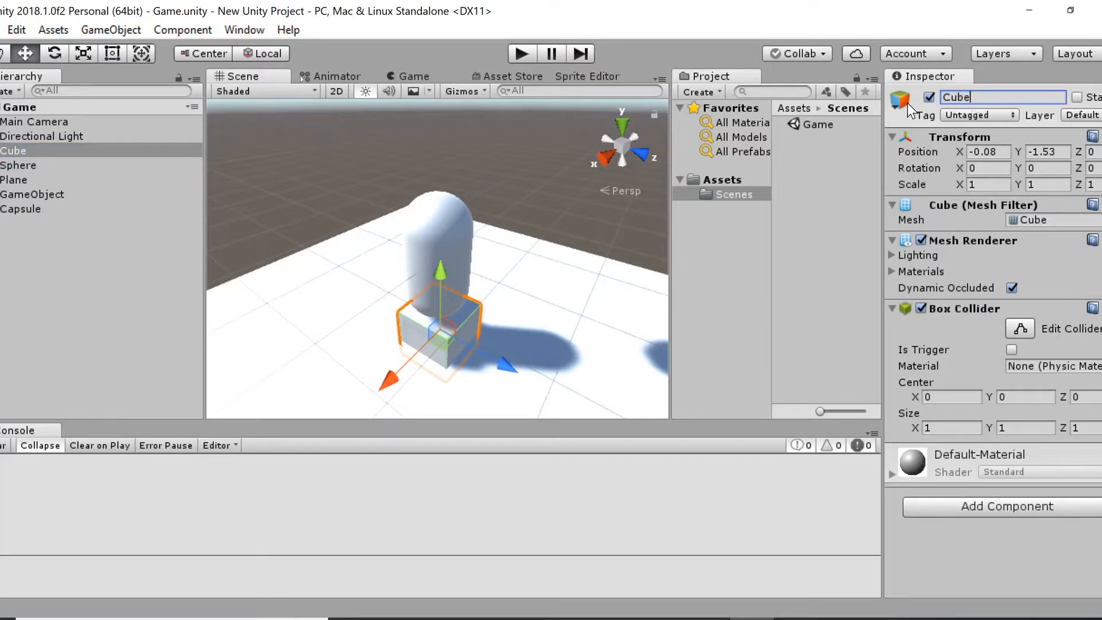
key("ctrl+a")
type("pk")
key("BackSpace")
type("layer")
key("Return")
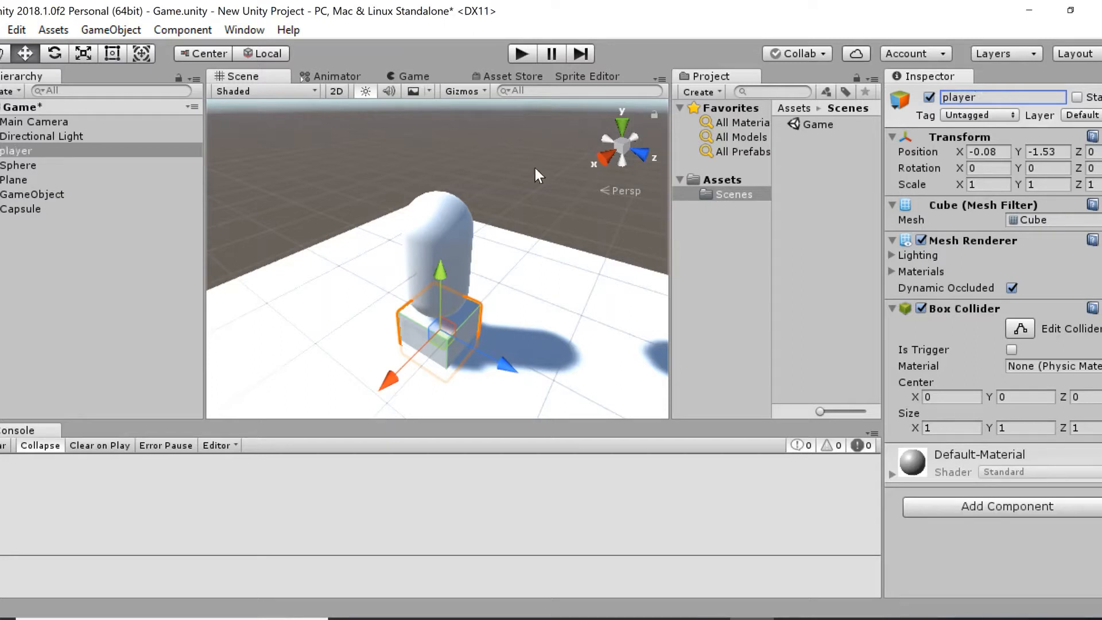
Frame the sphere in the scene and rename it as Enemy.
double_click(26, 166)
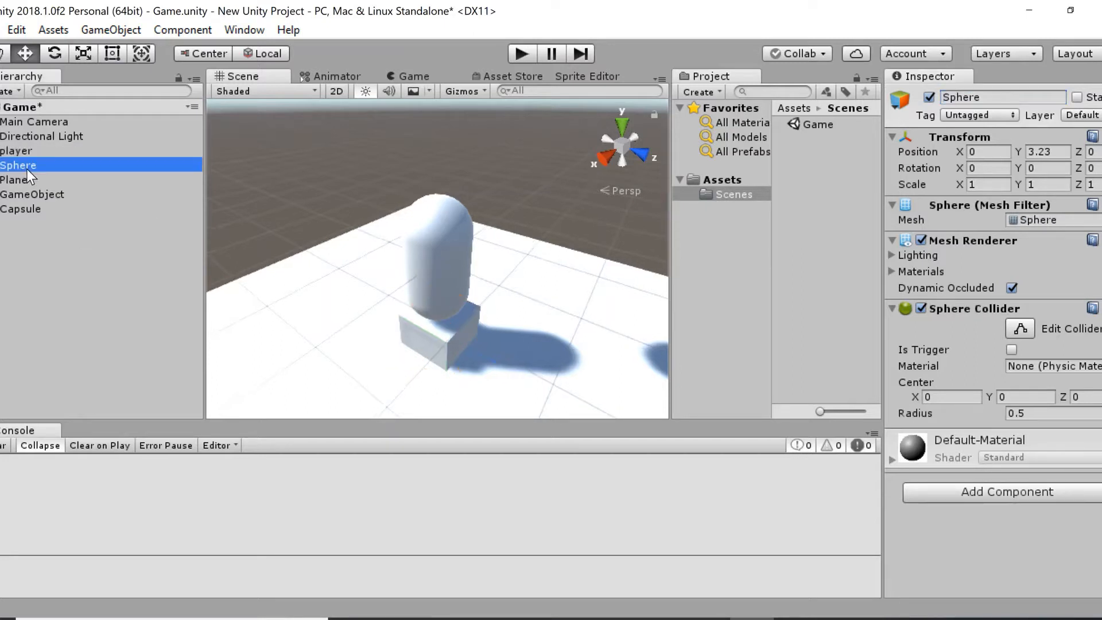
left_click(211, 163)
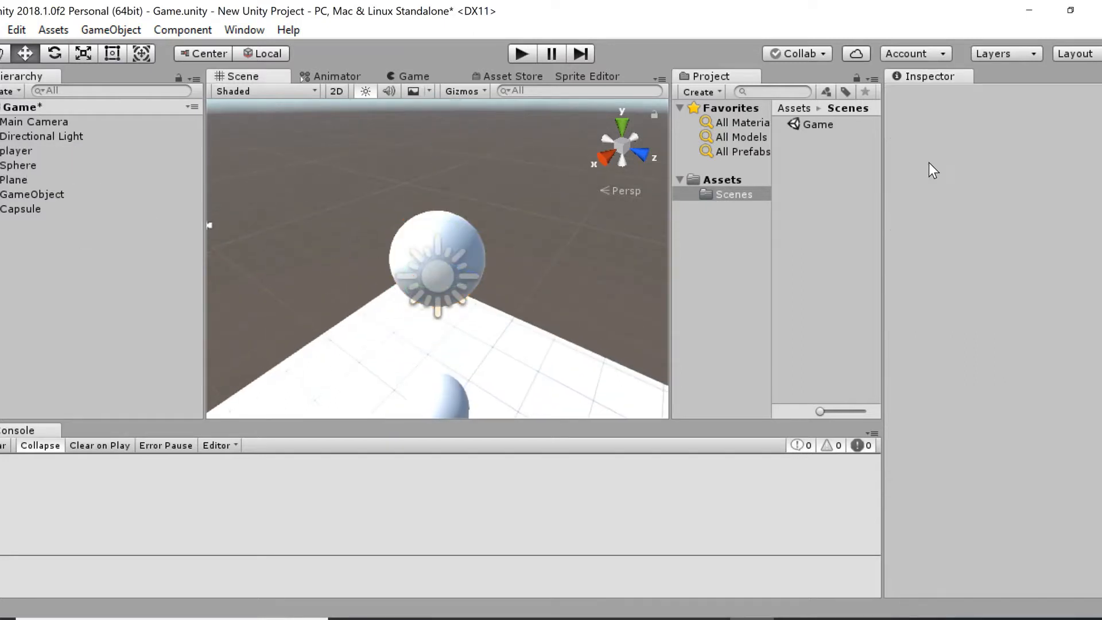
left_click(29, 165)
left_click(952, 98)
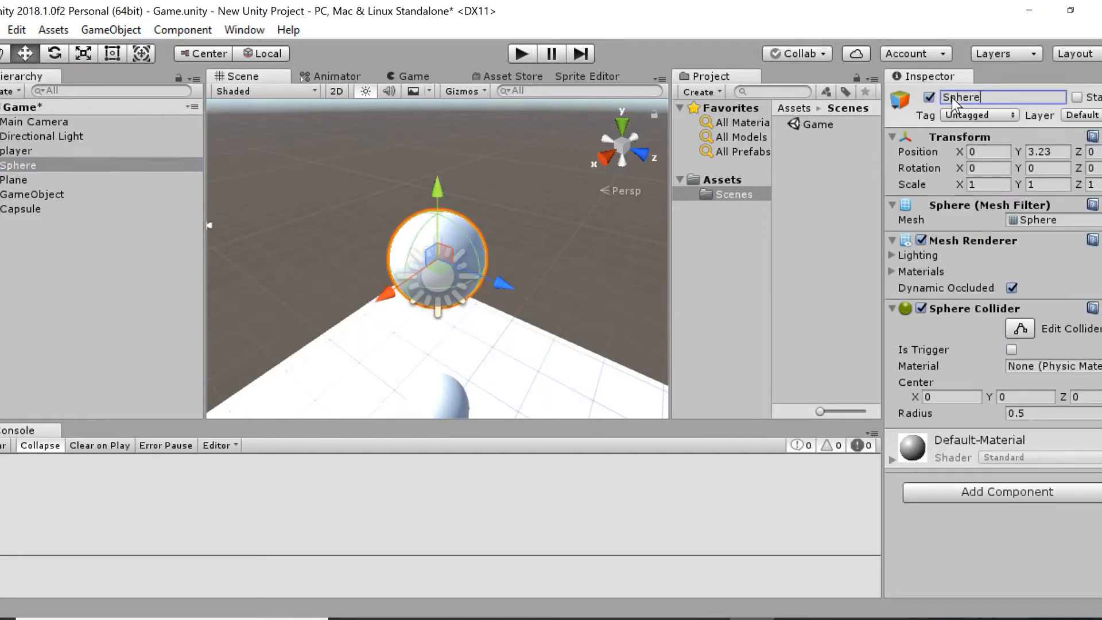
type("Enemy")
key("Return")
Frame the directional light and move it to about X 1.46, Y 4.77, Z -2.54.
left_click(9, 205)
left_click(15, 198)
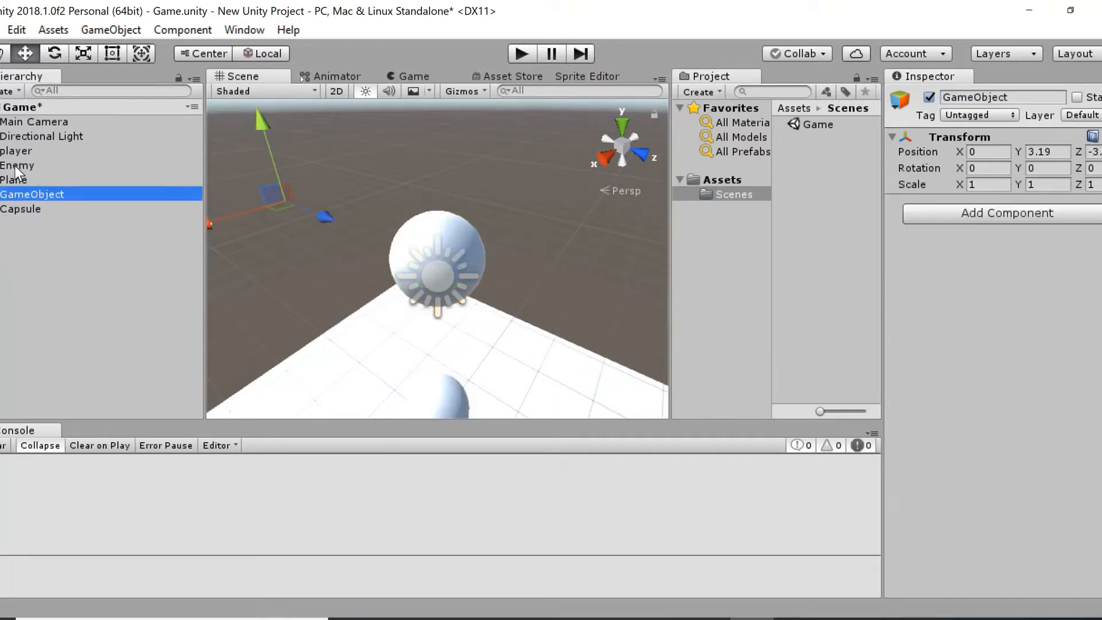
left_click(20, 137)
double_click(19, 137)
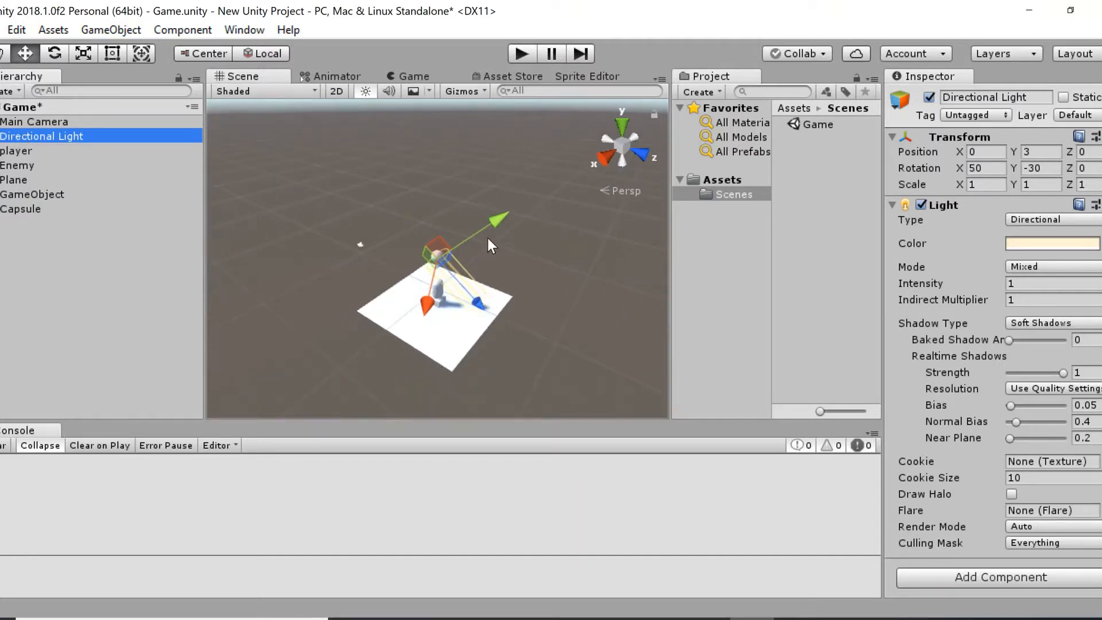
mouse_move(490, 225)
left_mouse_down()
mouse_move(511, 205)
mouse_move(494, 222)
mouse_move(487, 300)
mouse_move(463, 282)
mouse_move(478, 232)
left_mouse_up()
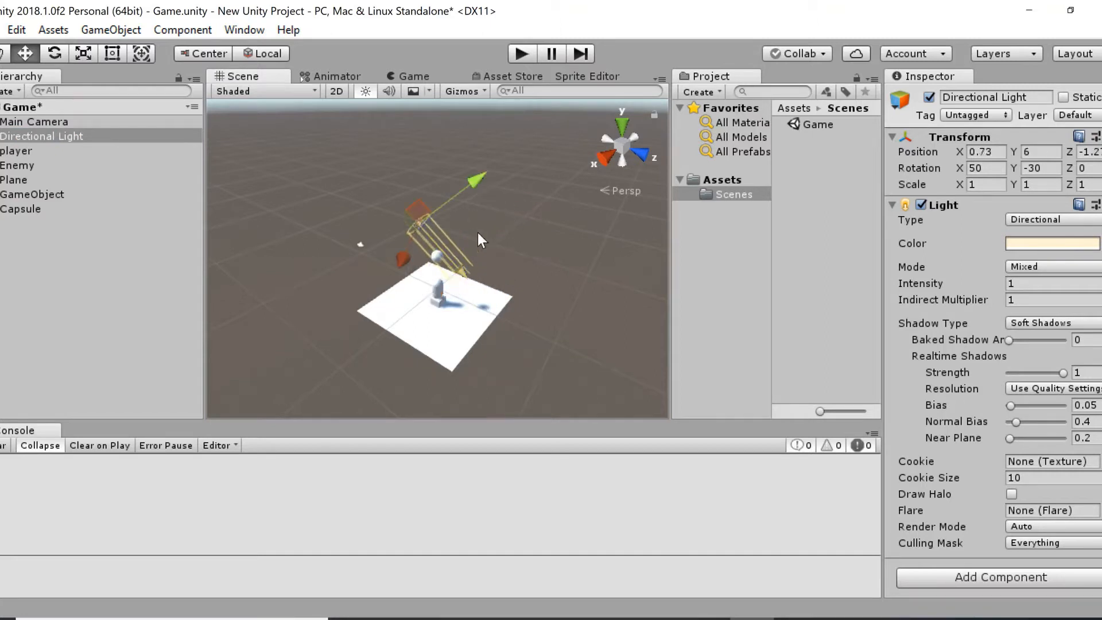
left_click_drag(479, 179, 457, 196)
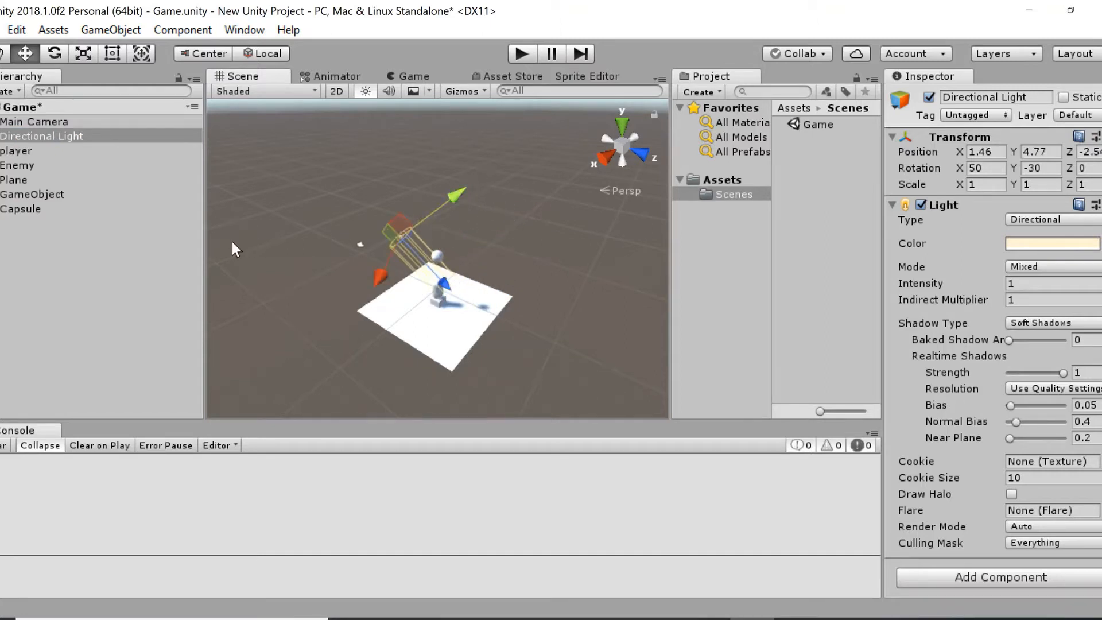
Inspect the plane and the Main Camera, check the camera's picture in the game view and return to the scene view.
left_click(23, 179)
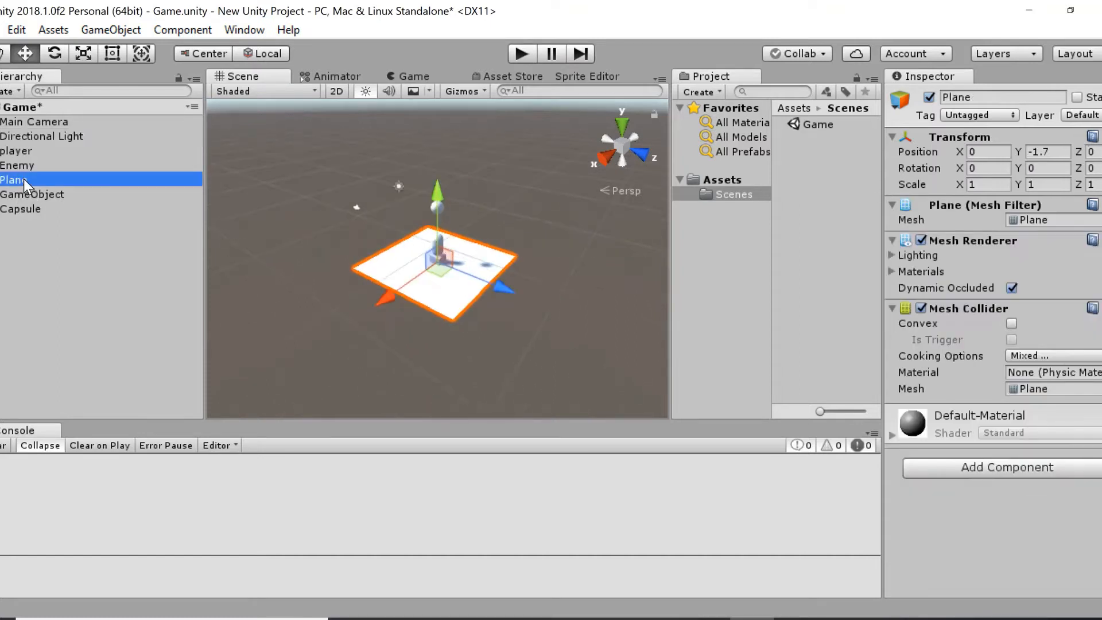
left_click(392, 183)
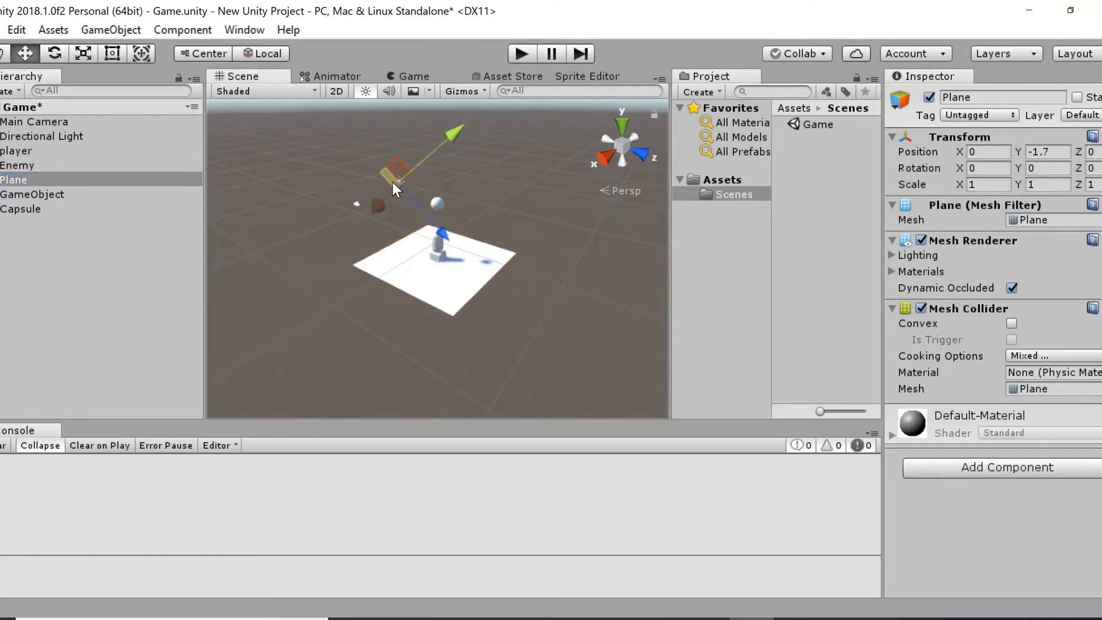
double_click(55, 119)
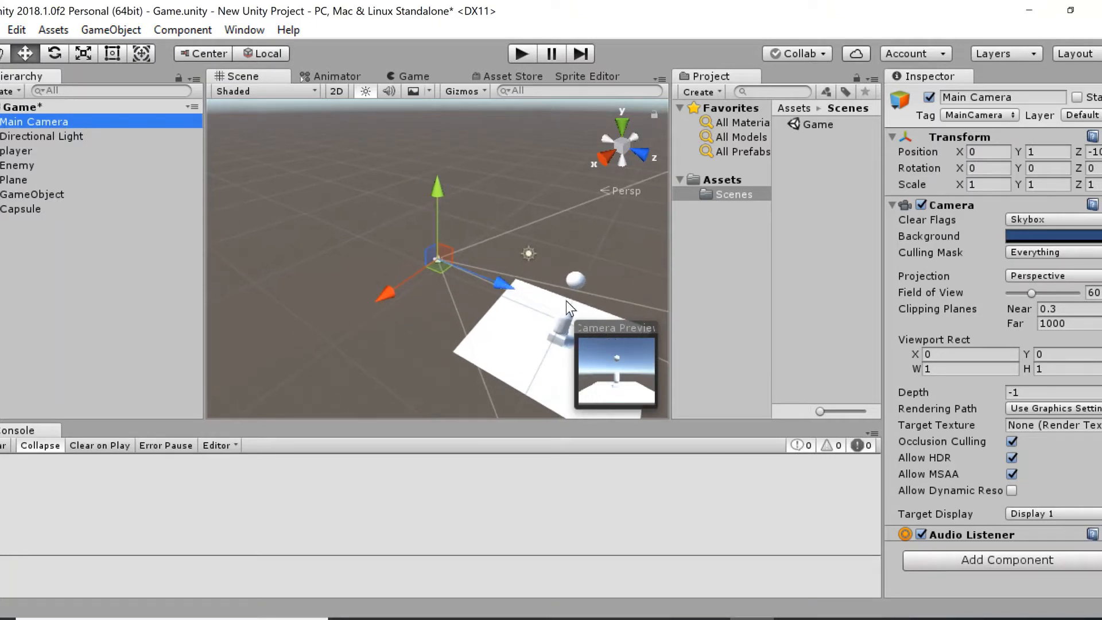
left_click(410, 76)
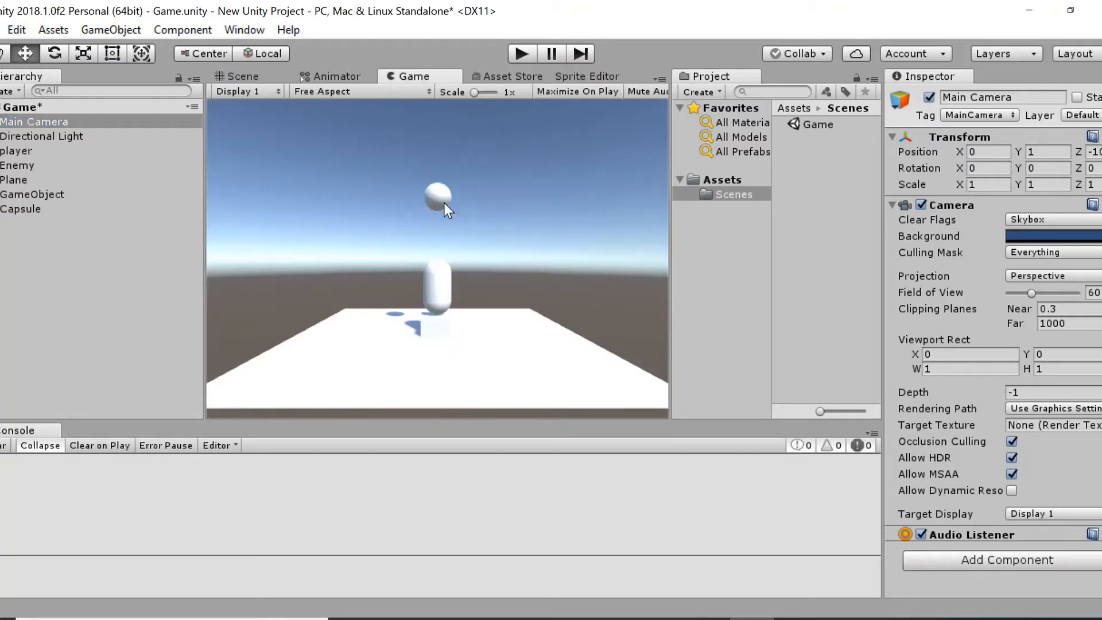
left_click(247, 78)
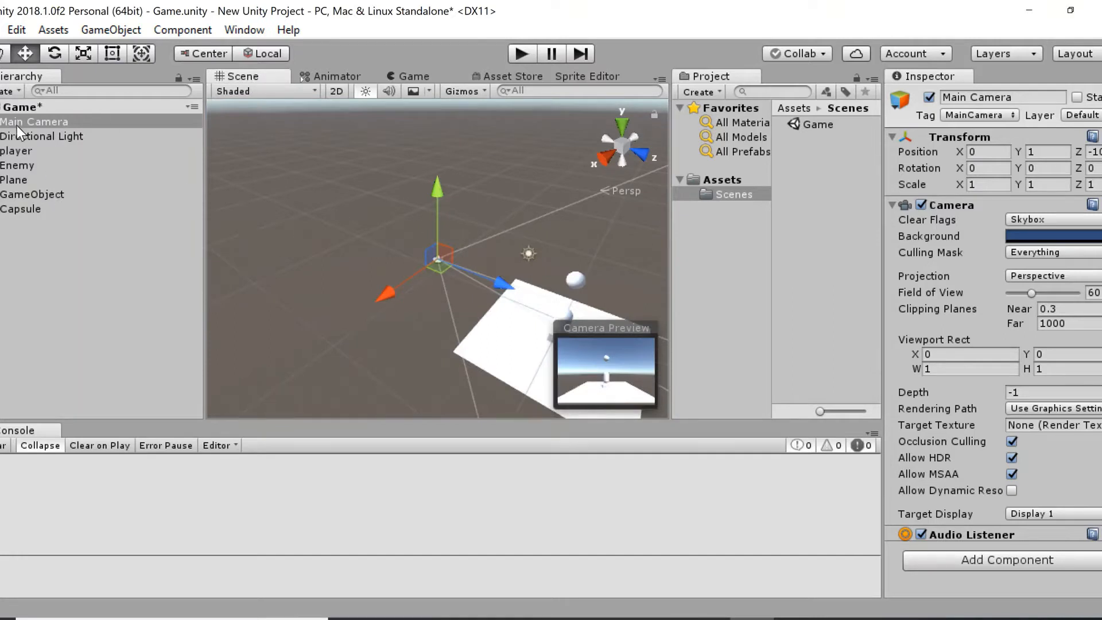
Add a UI text element to the scene, frame it and show the scene in 2D.
left_click(16, 91)
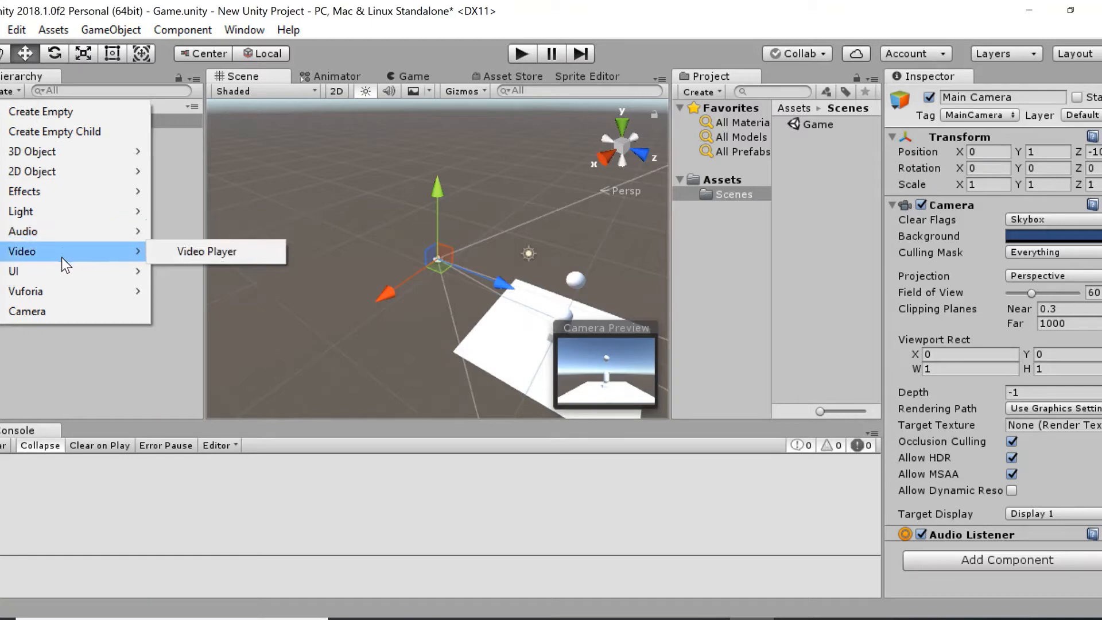
mouse_move(56, 275)
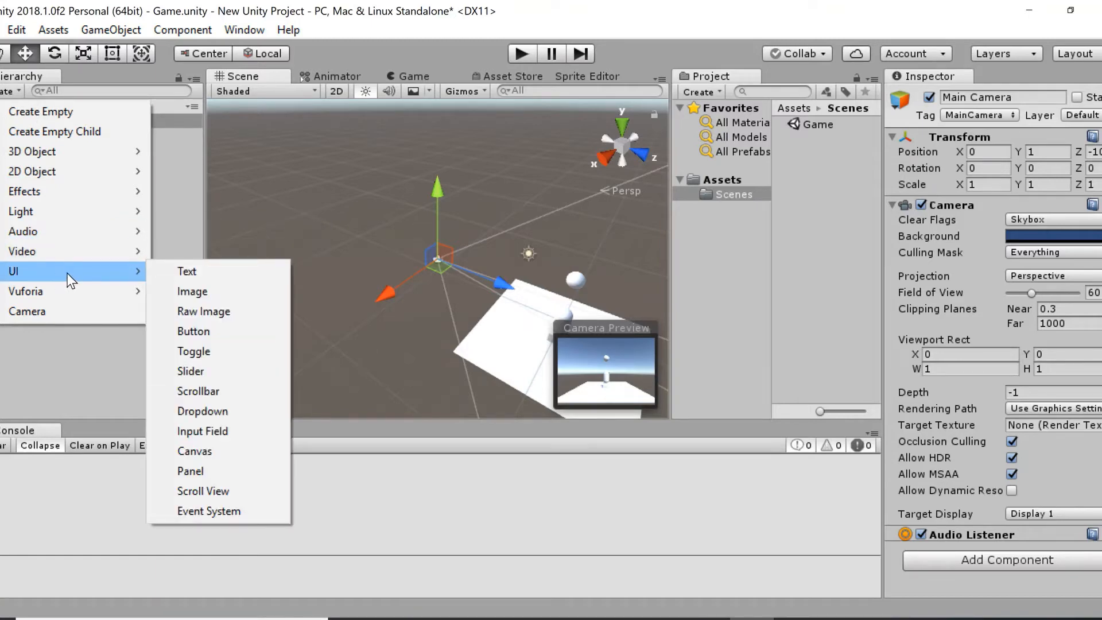
left_click(177, 271)
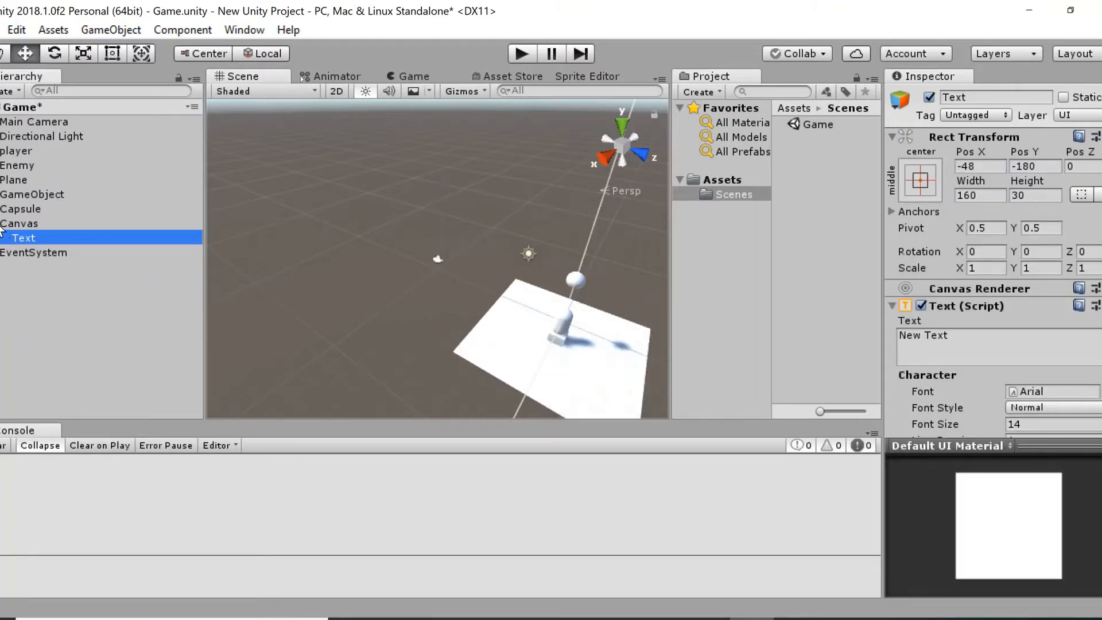
double_click(27, 237)
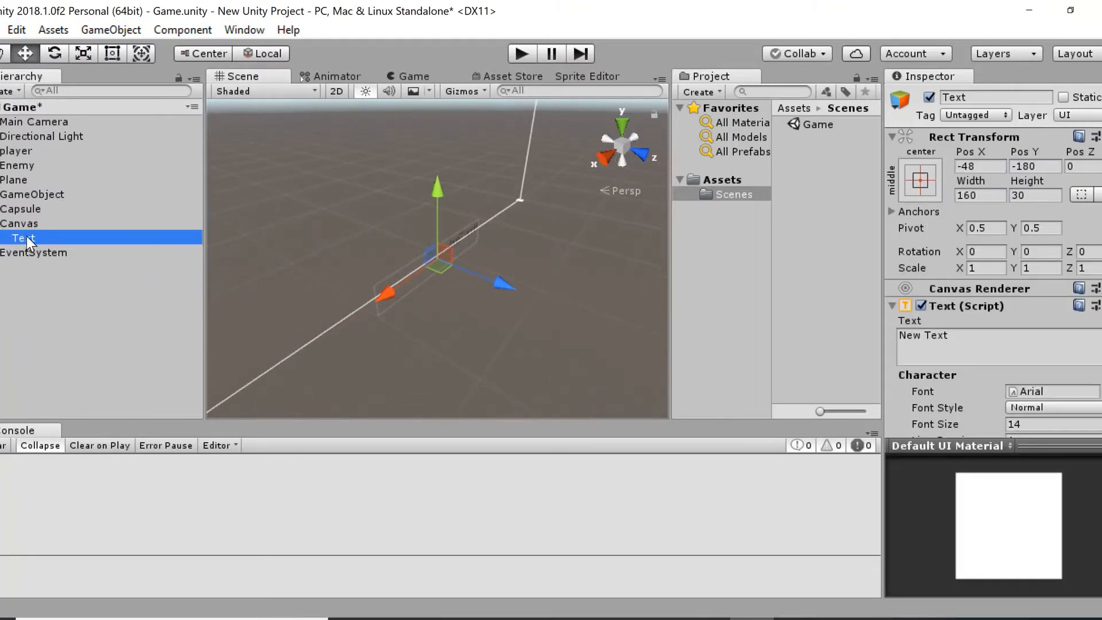
left_click(336, 92)
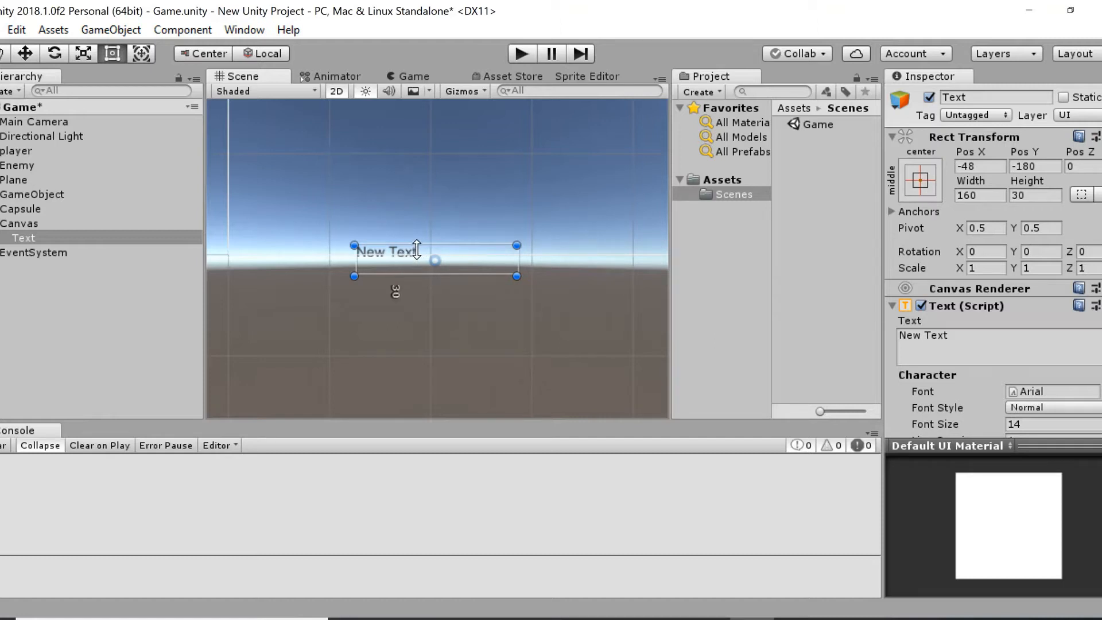
Change the UI text element's content to "Time limit".
left_click(35, 237)
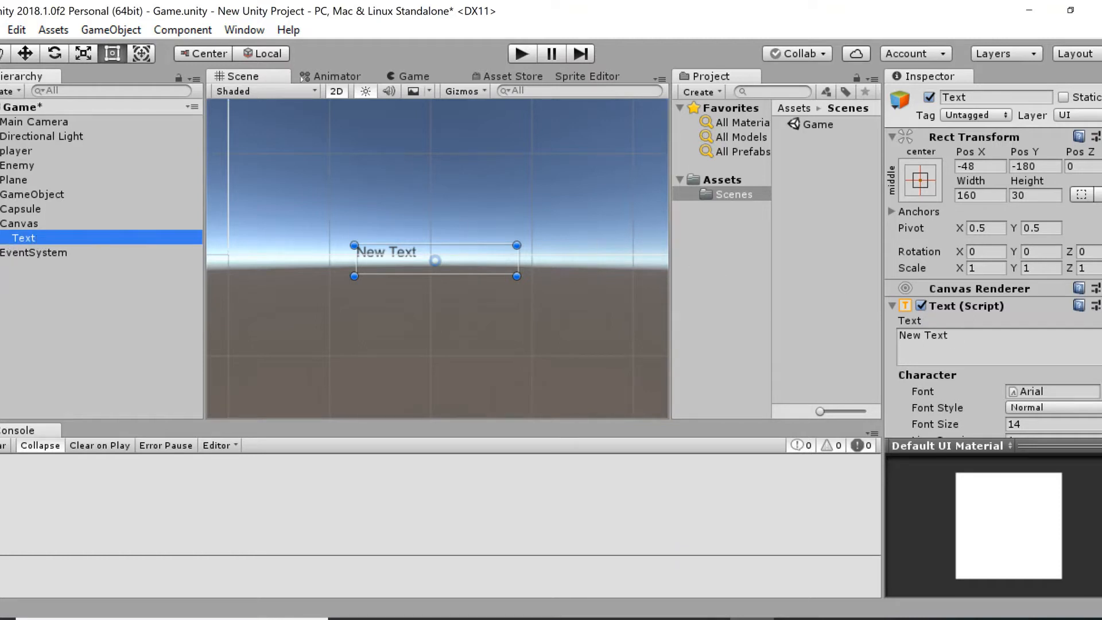
left_click(901, 338)
type("Ti")
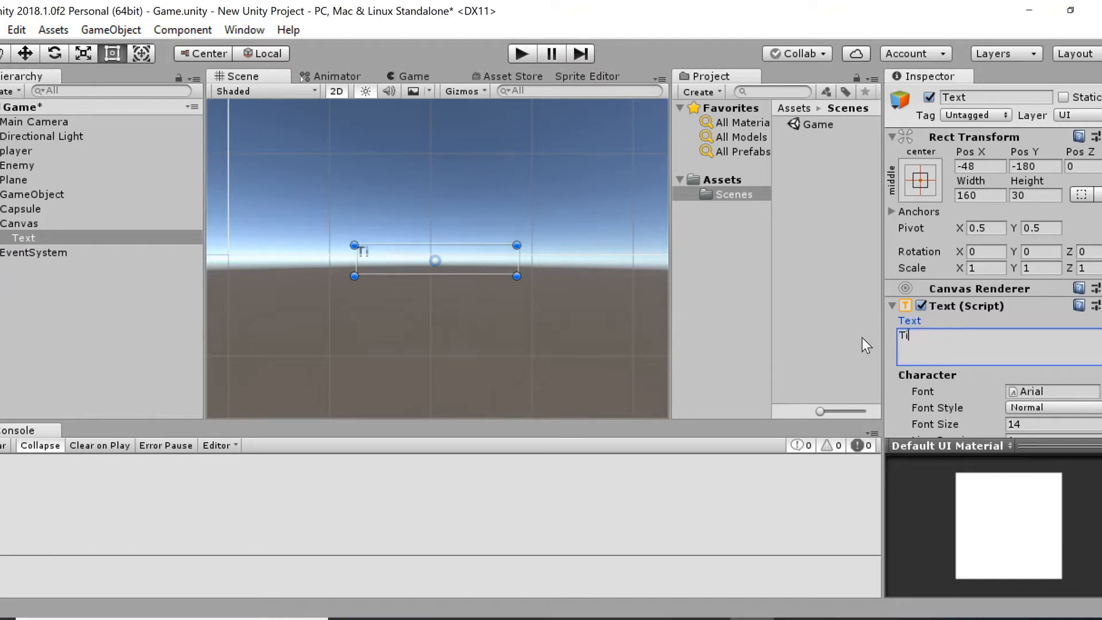
type("me limit")
key("Return")
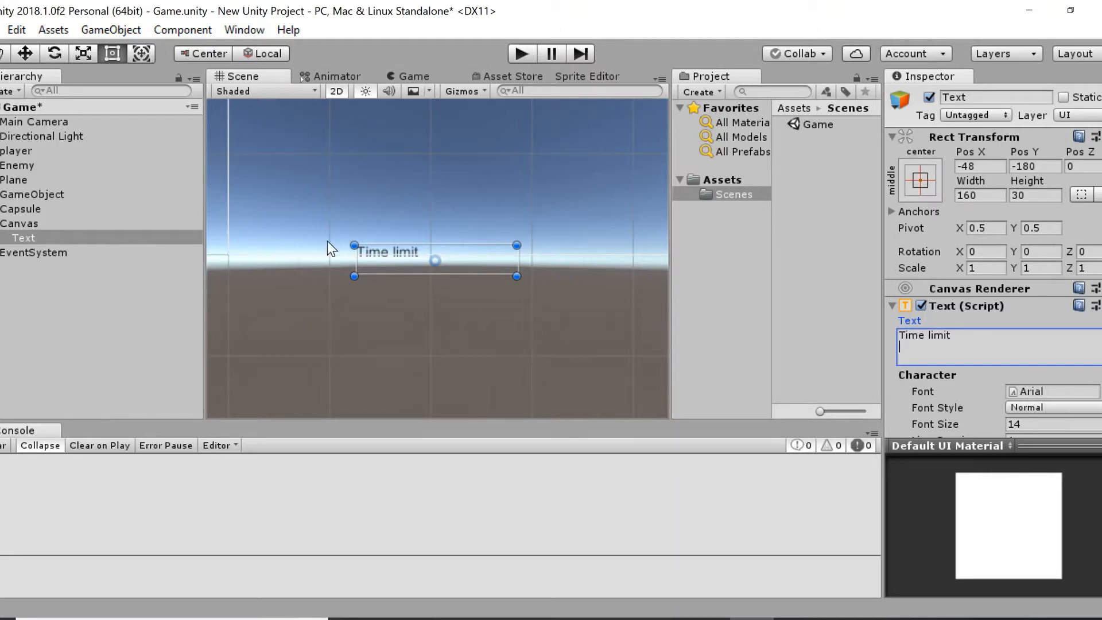
left_click(38, 239)
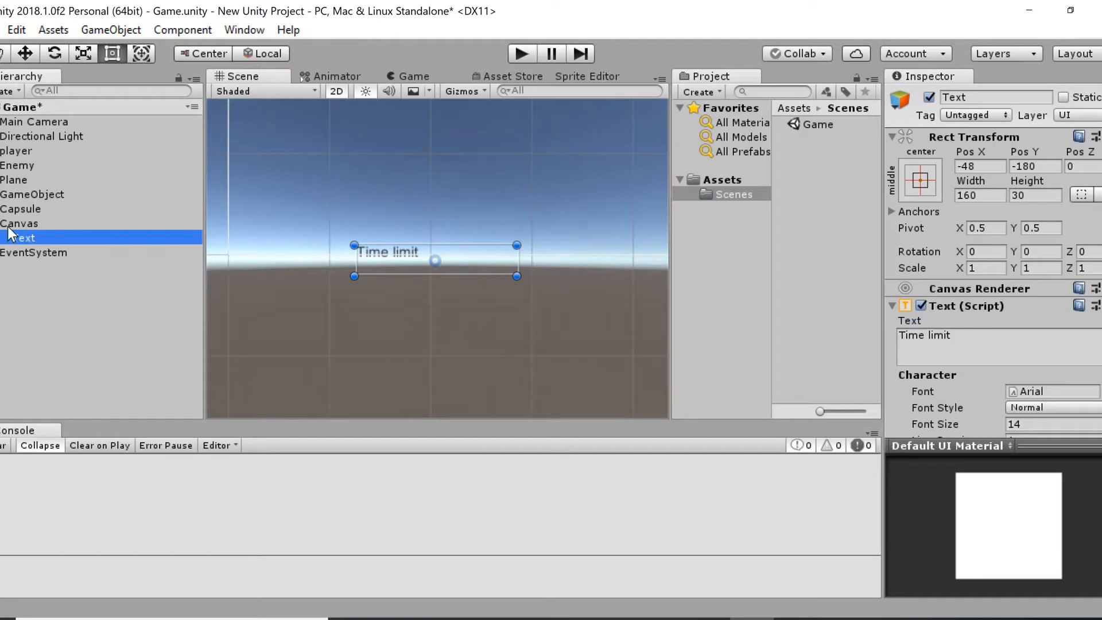
Add a second UI text element inside the Canvas and name it Score.
right_click(19, 225)
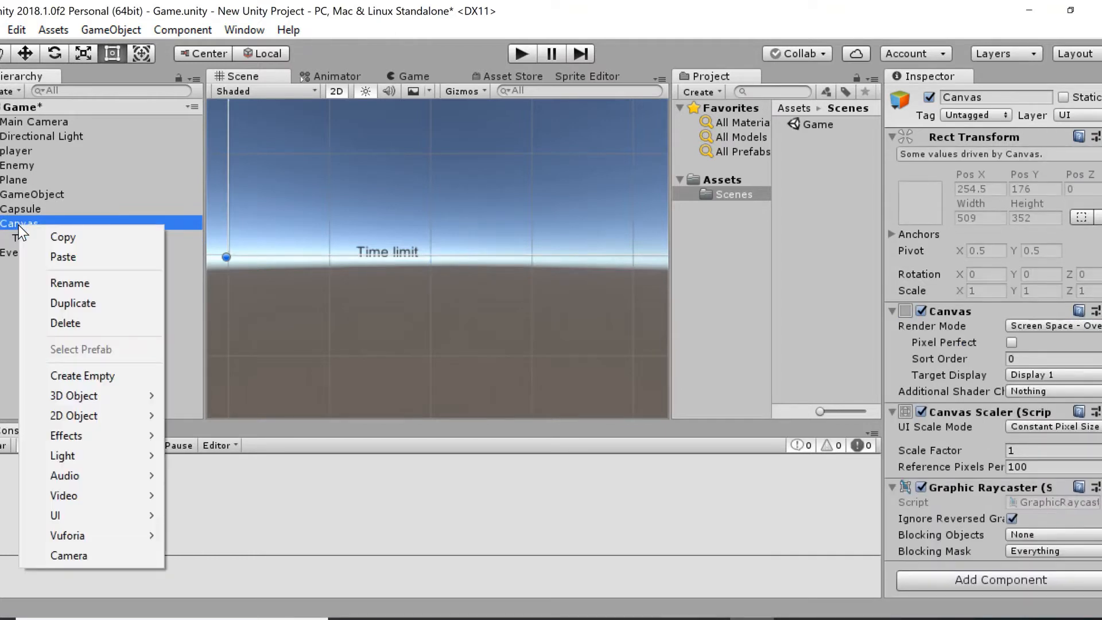
mouse_move(97, 516)
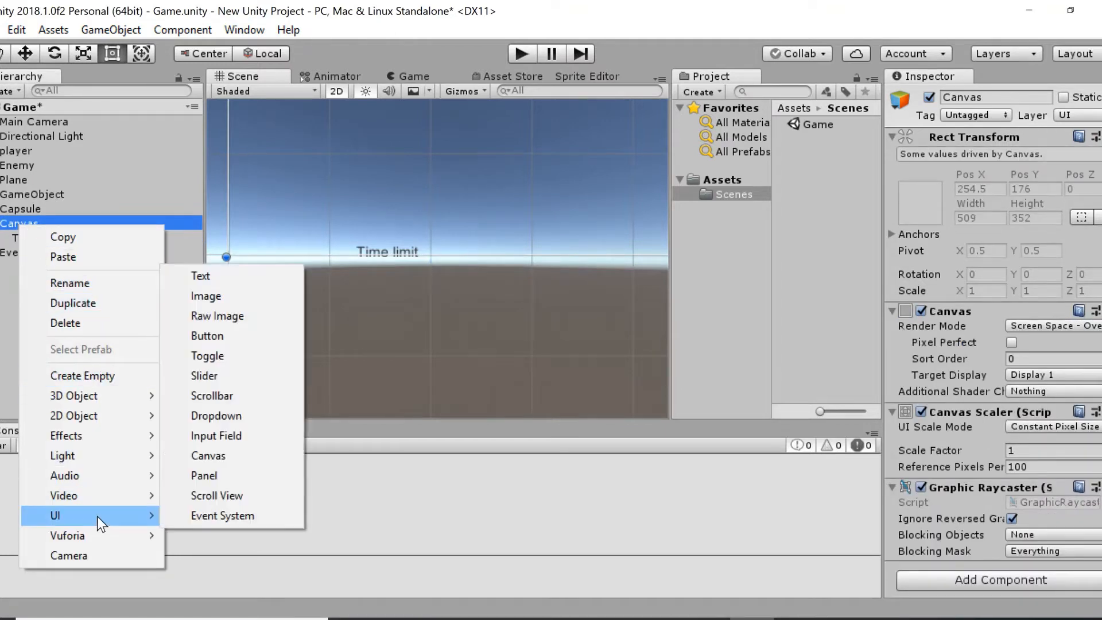
left_click(205, 277)
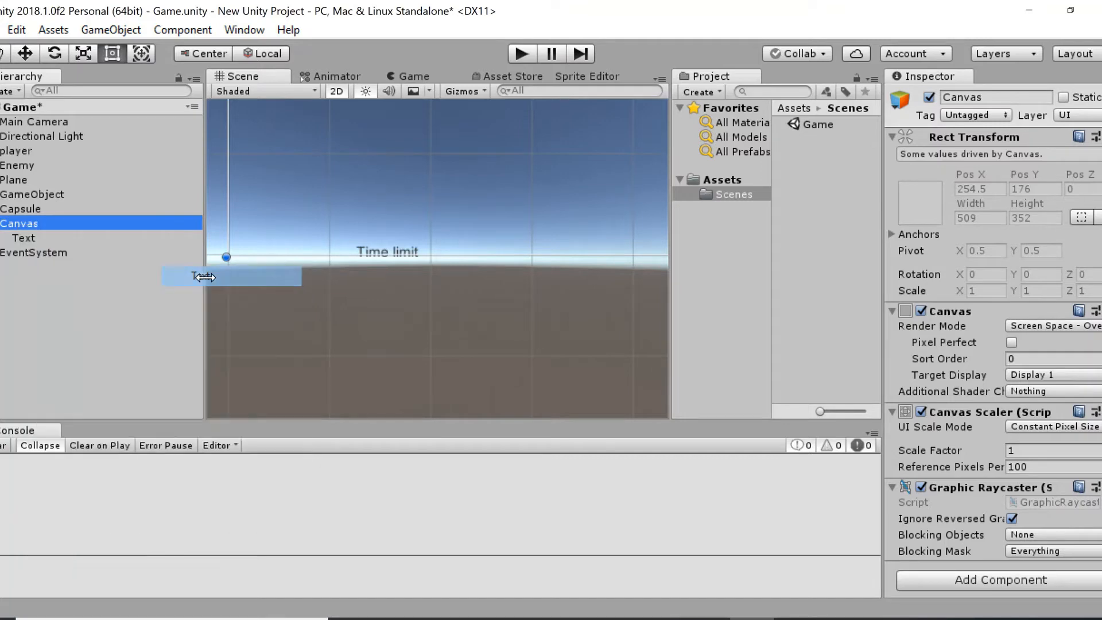
left_click(47, 253)
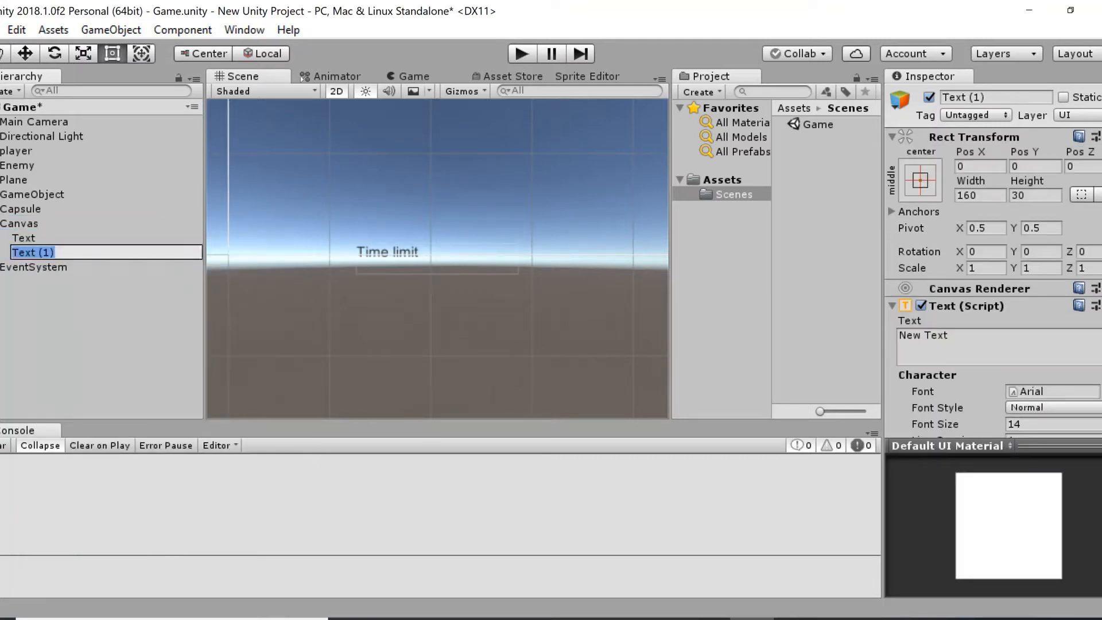
type("Score")
key("Return")
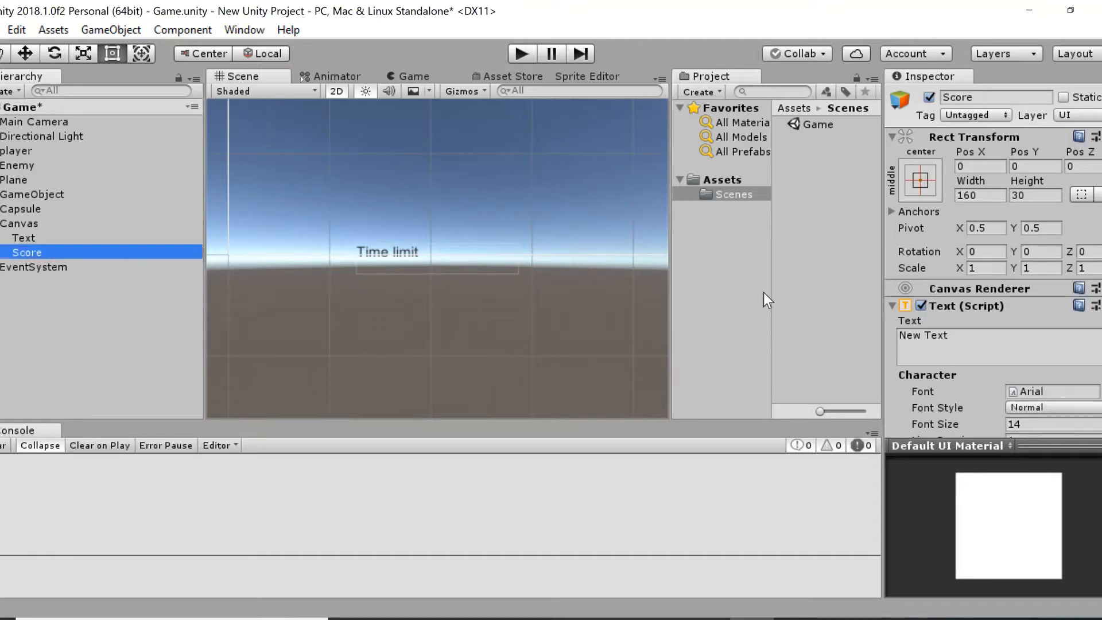
Change the Score text's content to "0" and frame the element in the scene.
left_click(970, 345)
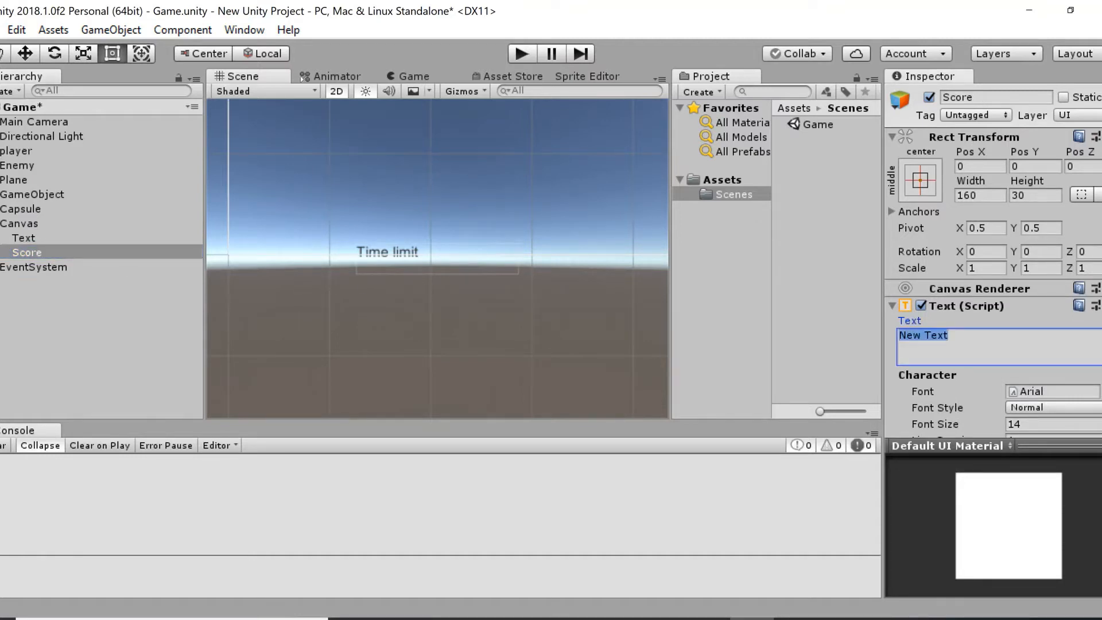
type("0")
key("Return")
left_click(29, 251)
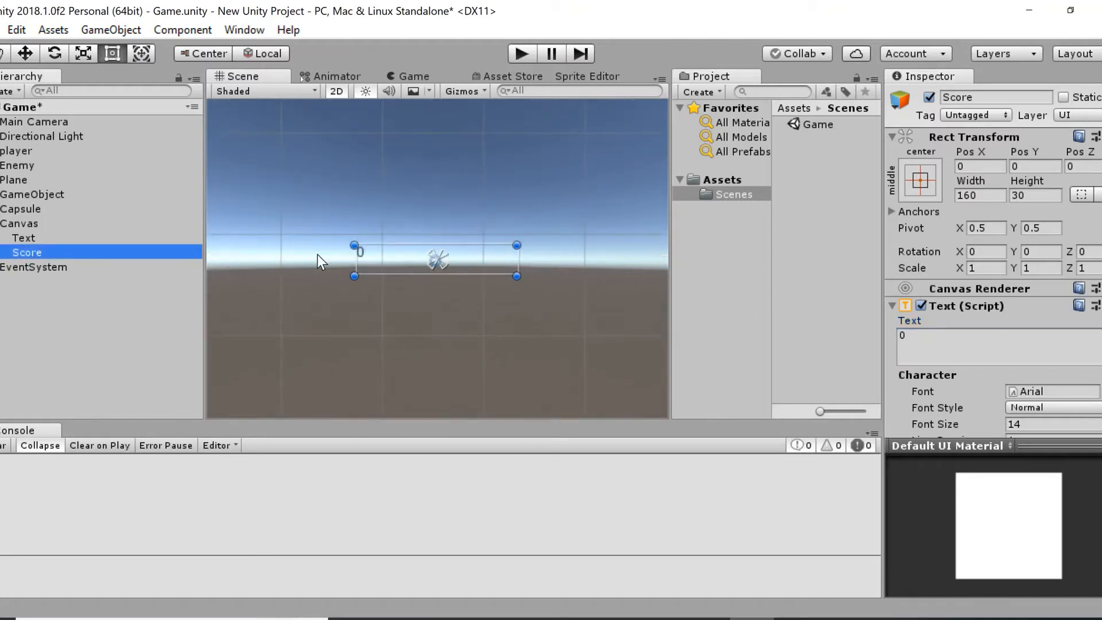
Move the Score text near the canvas's upper-left corner, to about X -161, Y 123.
left_click(79, 54)
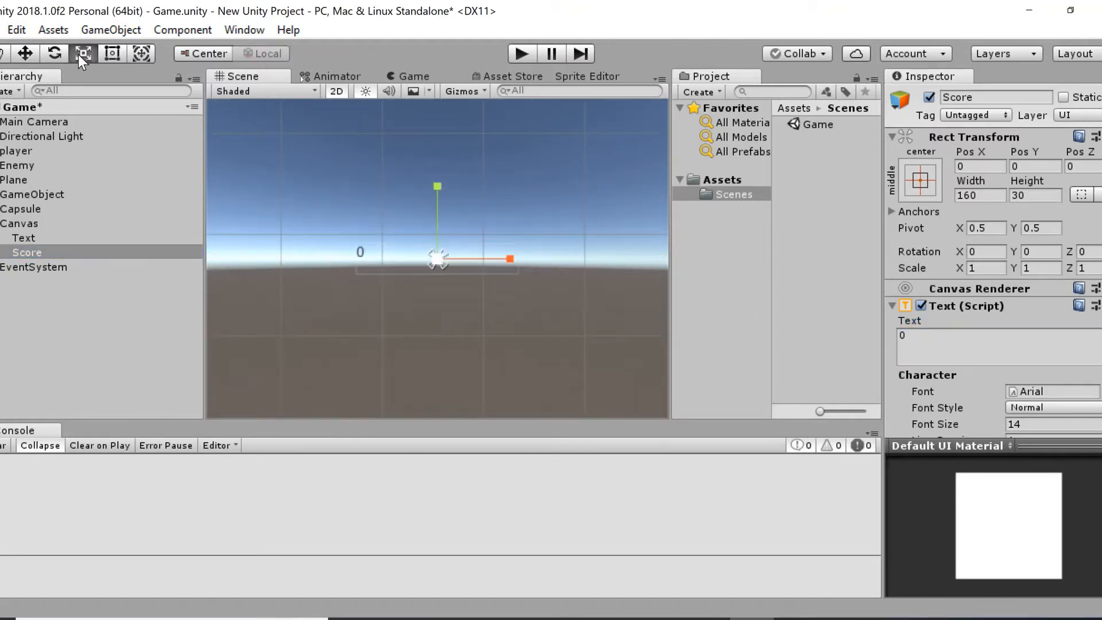
left_click(25, 54)
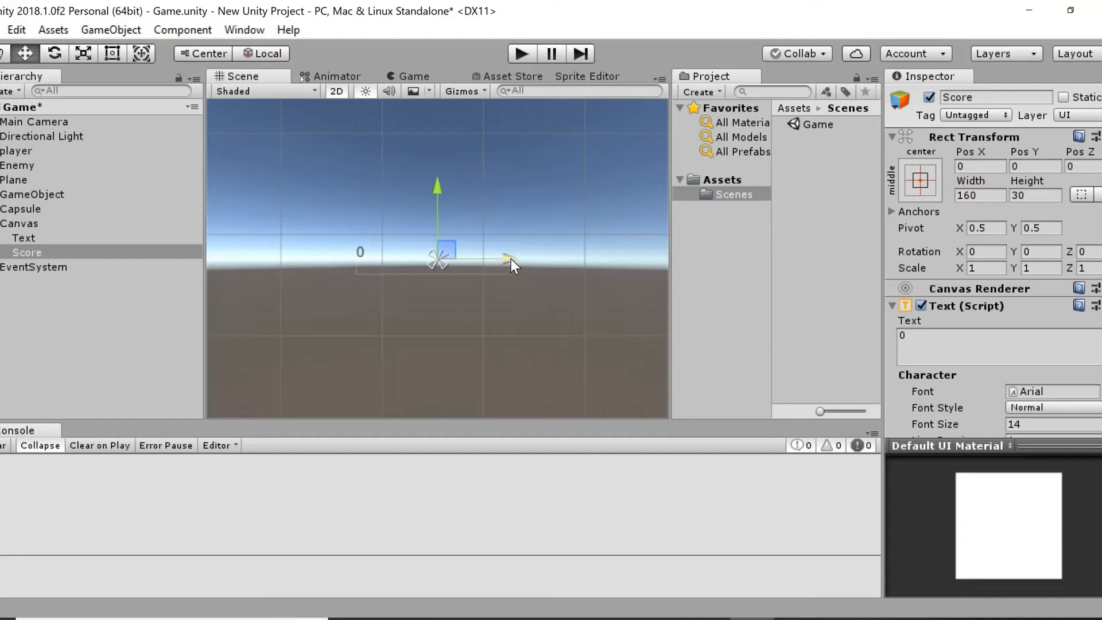
left_click_drag(510, 259, 386, 278)
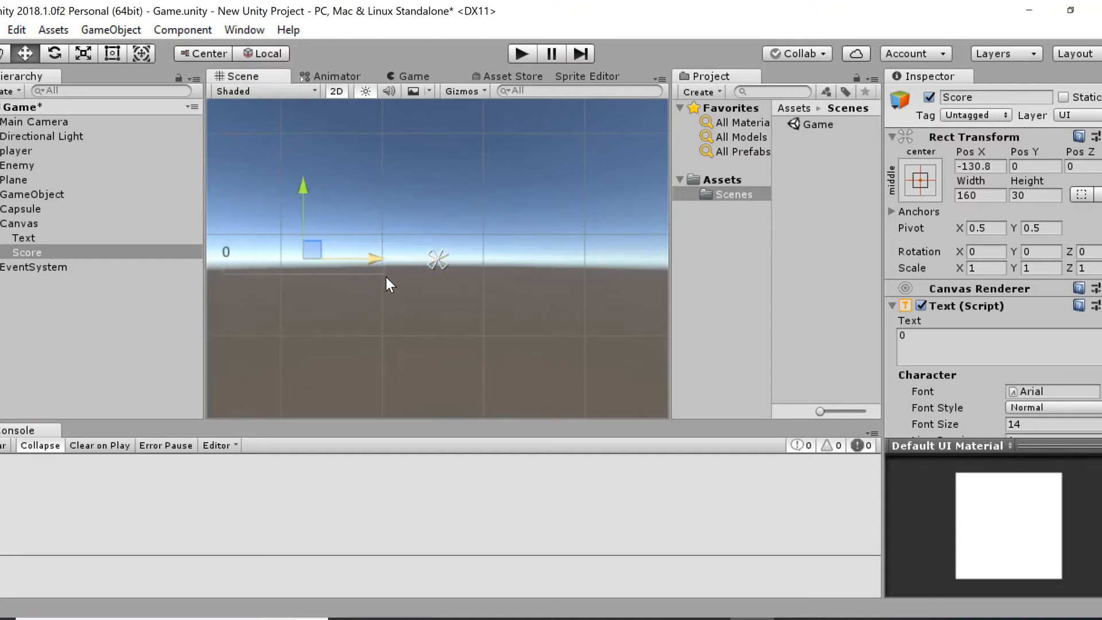
scroll(386, 277, "down", 1)
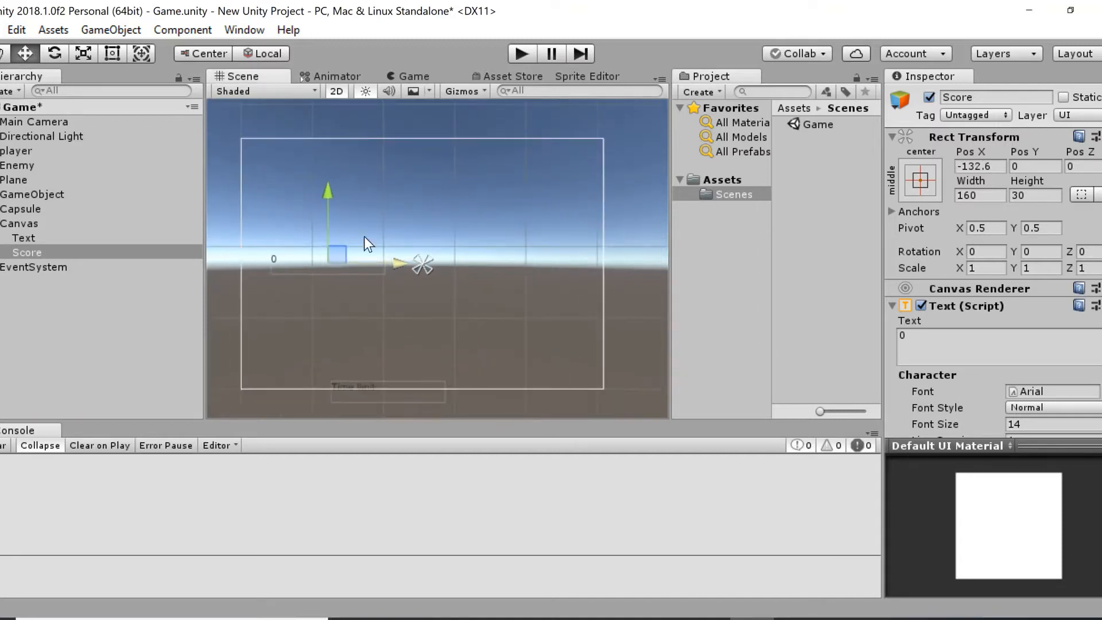
left_click_drag(328, 198, 306, 111)
left_click_drag(394, 177, 380, 178)
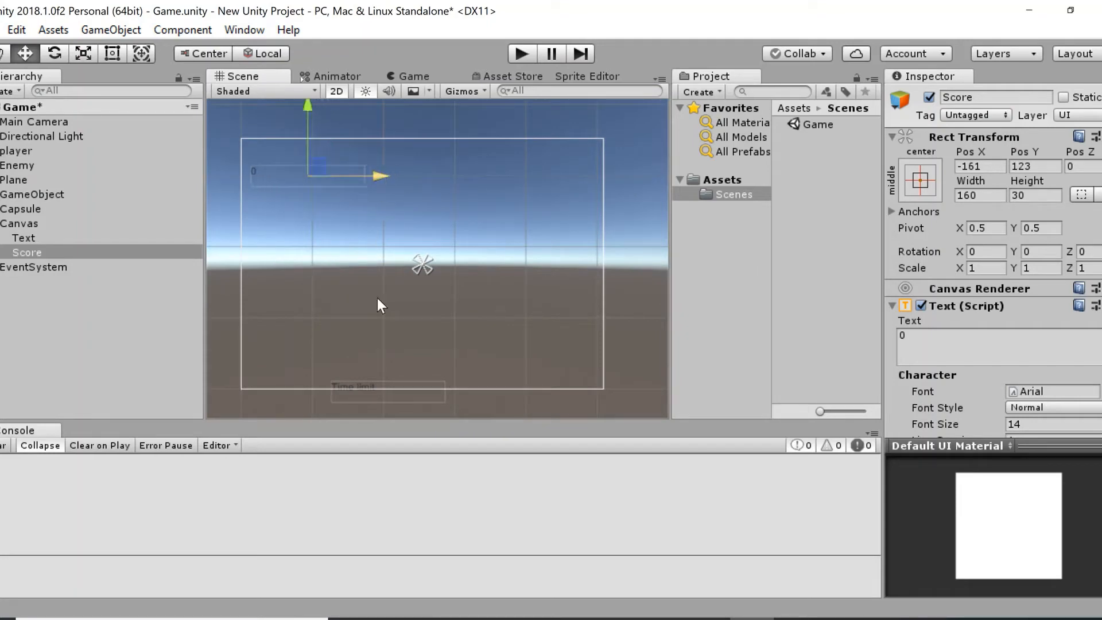
Move the "Time limit" text just above the Score text, to about X -165, Y 153.
left_click(389, 387)
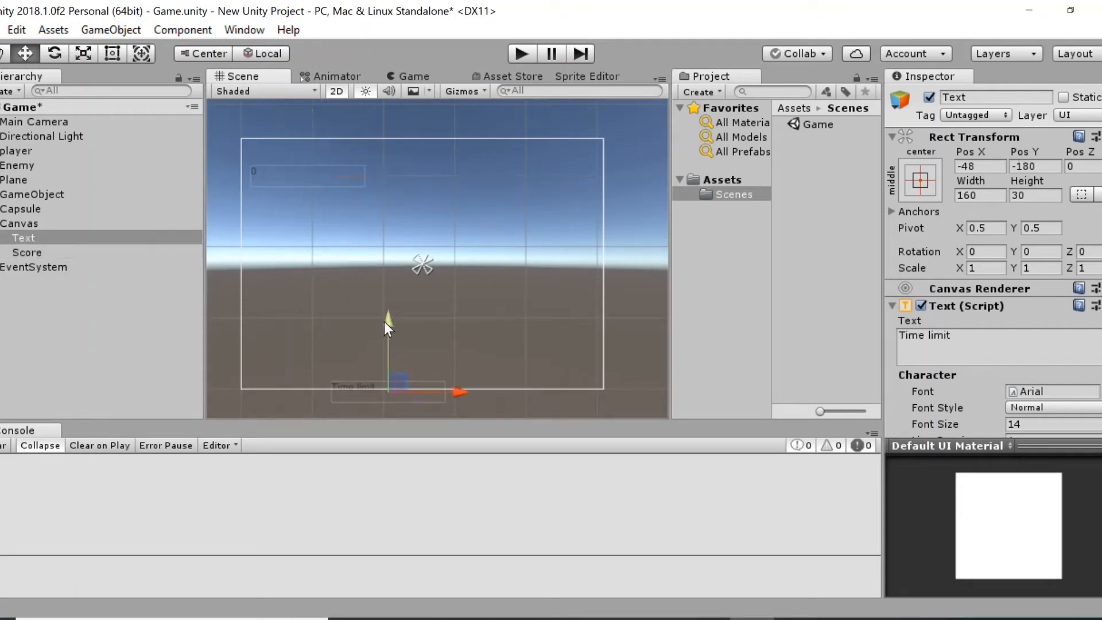
left_click_drag(384, 322, 368, 83)
left_click_drag(476, 154, 378, 151)
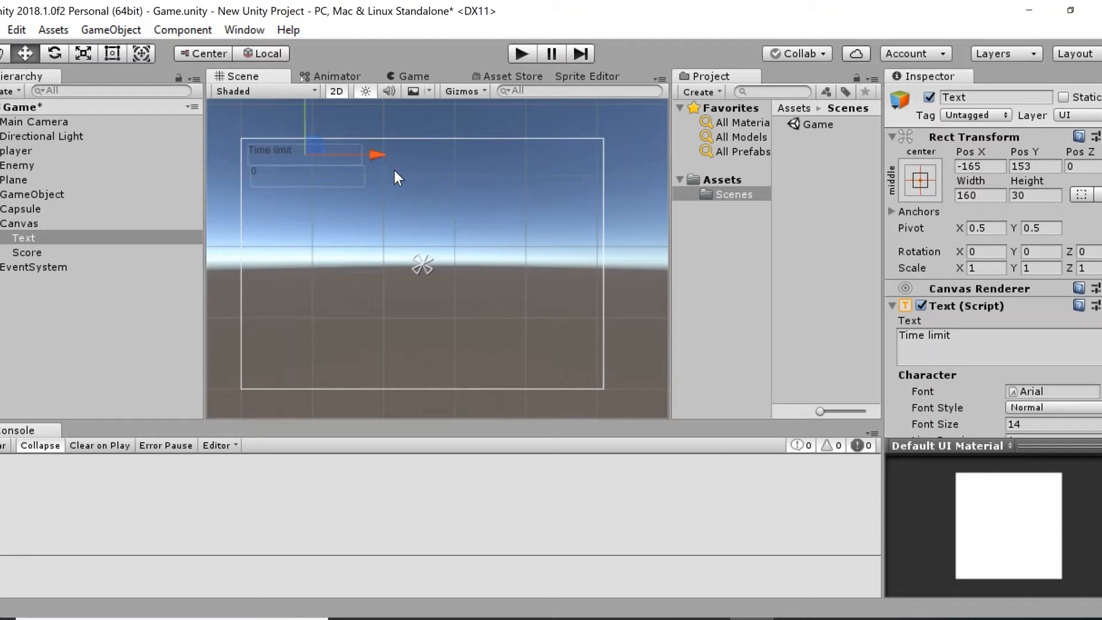
left_click(0, 225)
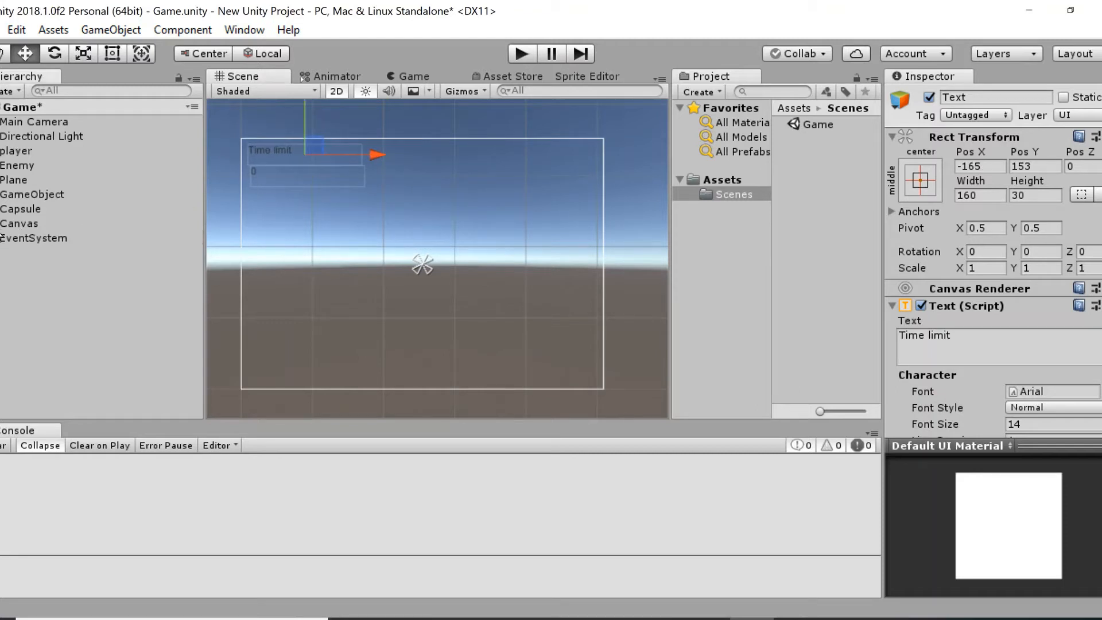
left_click(1, 225)
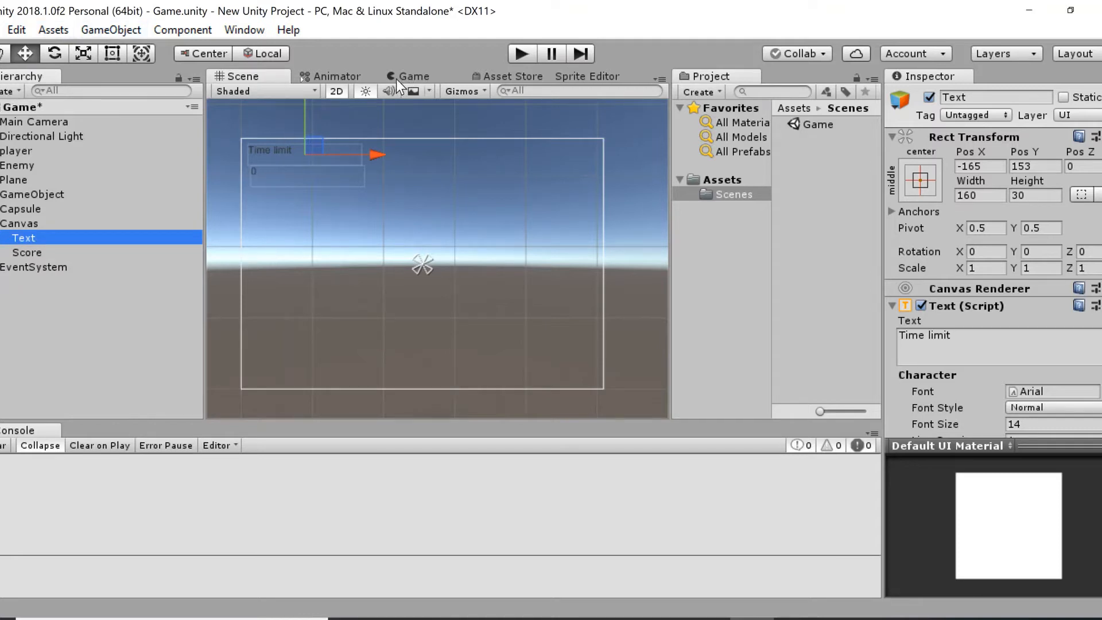
Switch the scene between 2D and 3D display and examine the canvas from different angles.
left_click(344, 93)
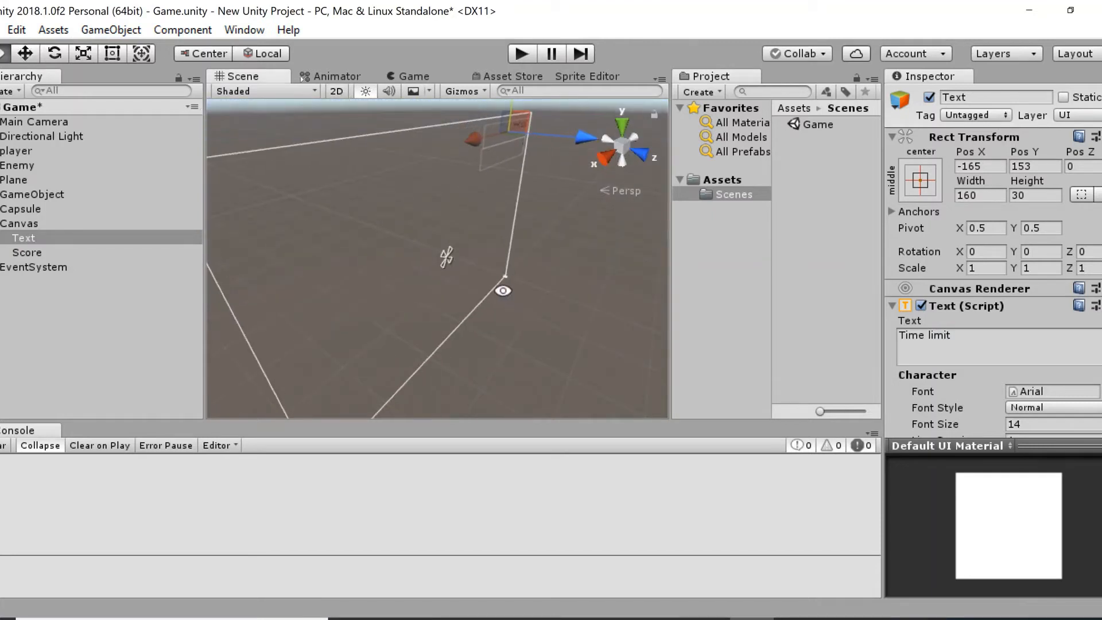
left_click_drag(503, 290, 528, 310, "alt")
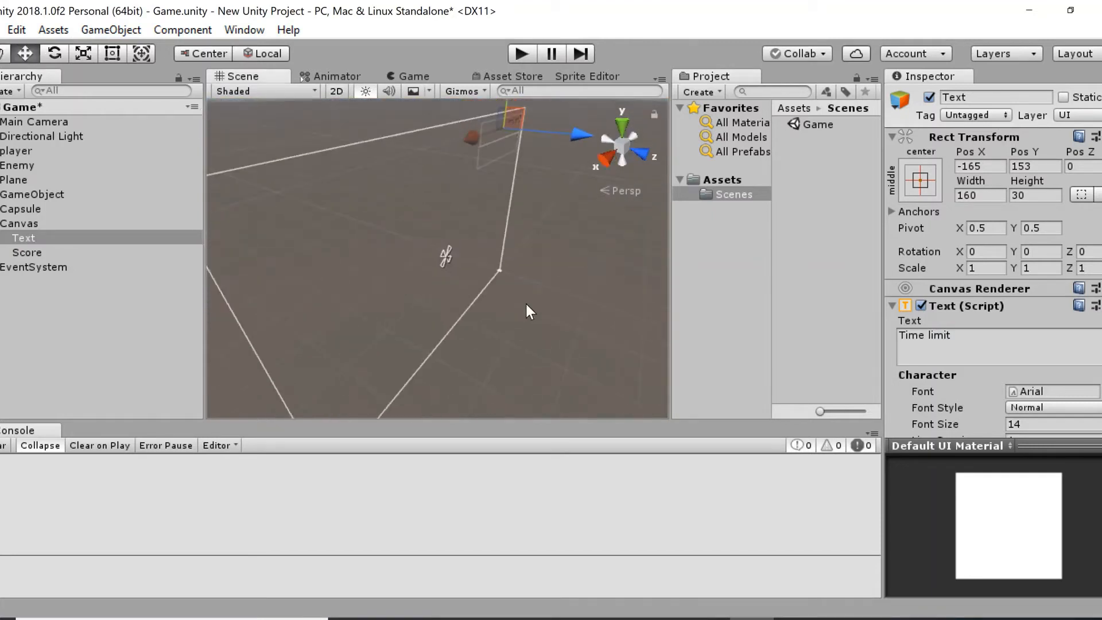
left_click_drag(319, 178, 336, 130, "alt")
left_click(338, 90)
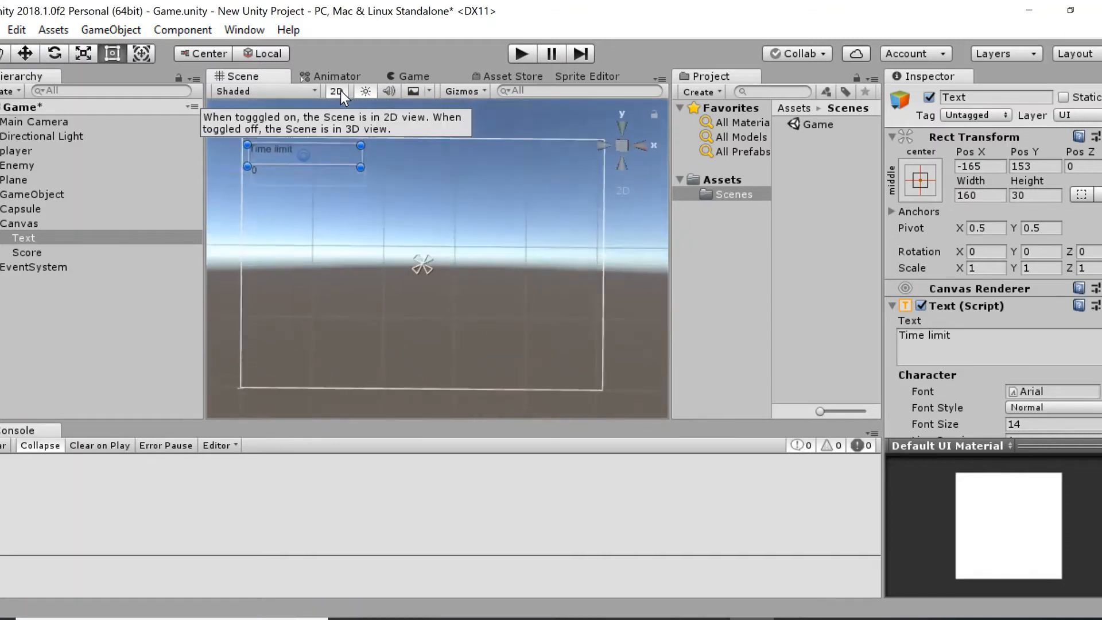
left_click(331, 92)
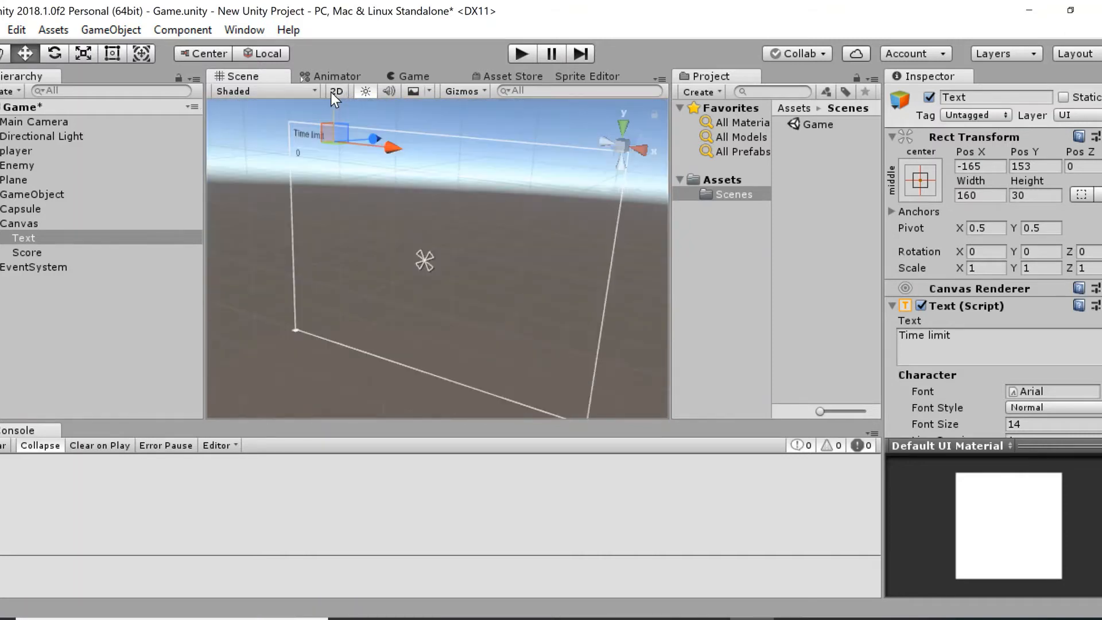
left_click_drag(446, 305, 460, 336, "alt")
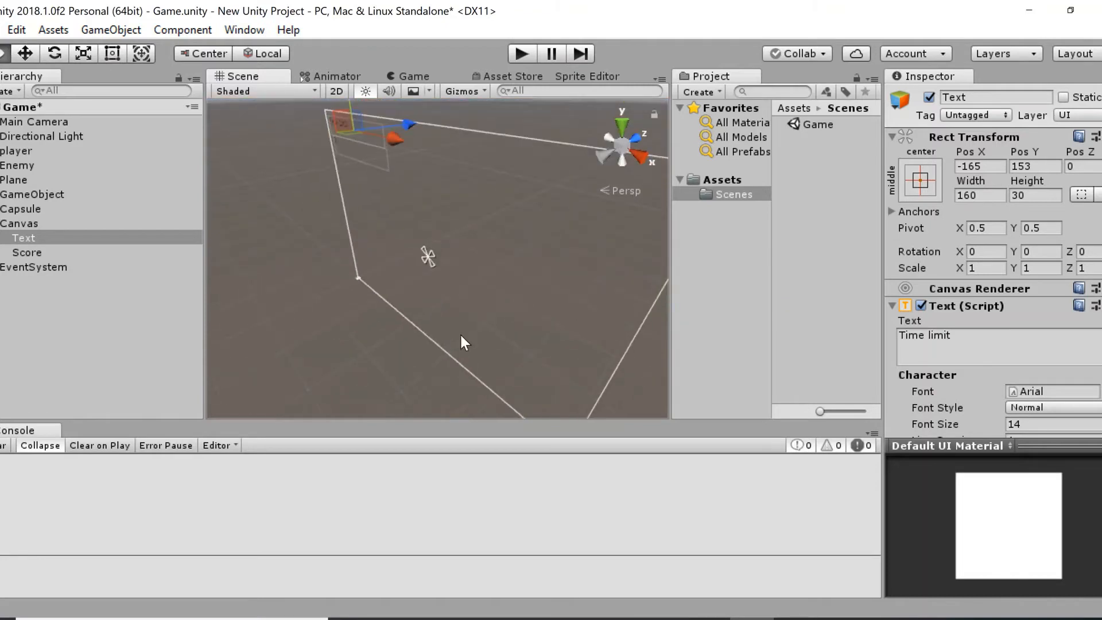
Create a folder named Scenes inside the current asset folder and move the Game scene into it.
left_click(807, 123)
left_click(891, 163)
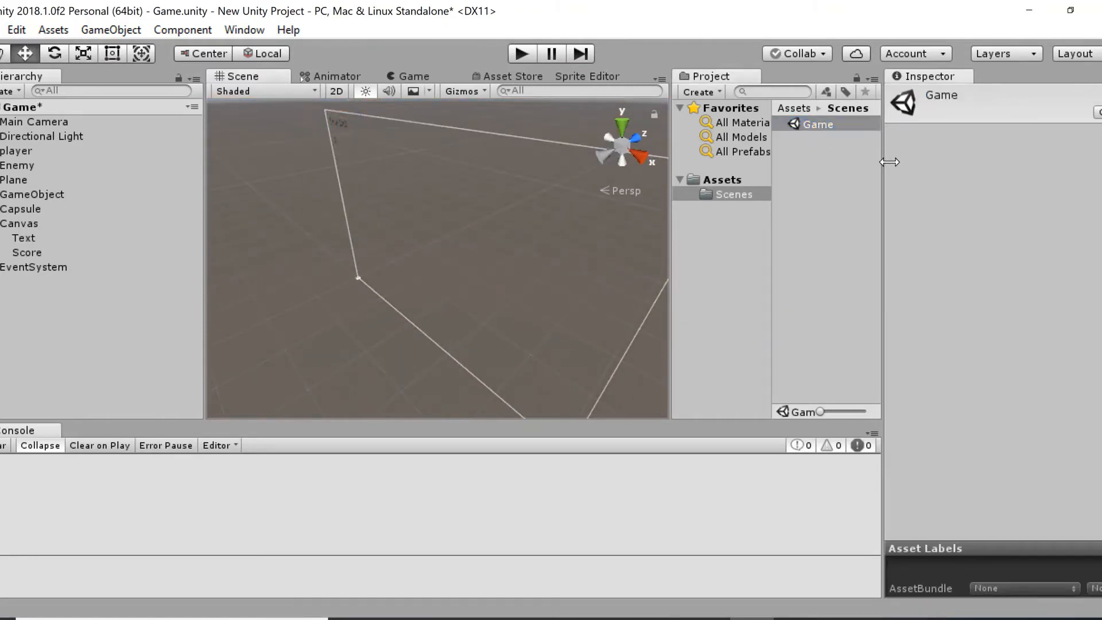
left_click(828, 162)
right_click(828, 162)
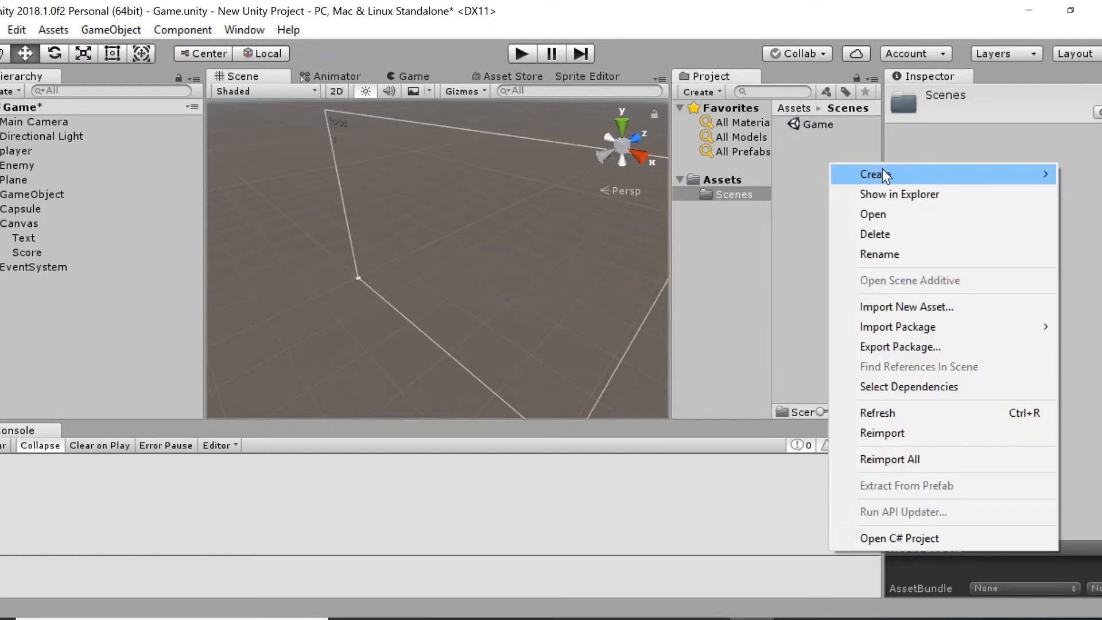
mouse_move(885, 170)
left_click(723, 32)
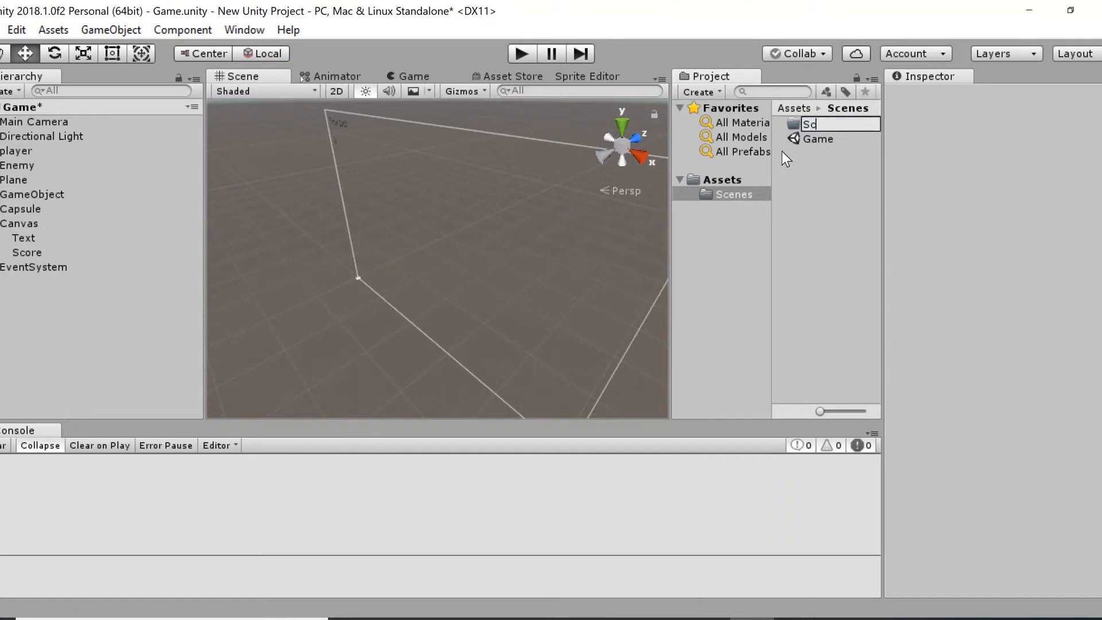
type("cenes")
key("Return")
left_click_drag(821, 142, 822, 125)
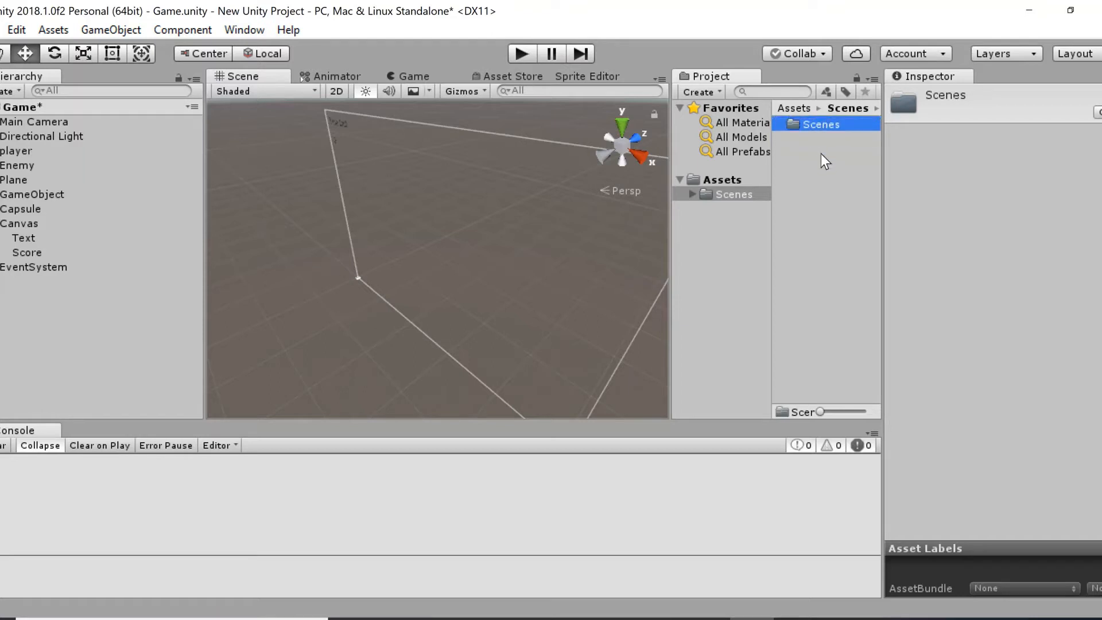
Create a folder named Prefabs next to the new Scenes folder.
right_click(821, 153)
mouse_move(855, 164)
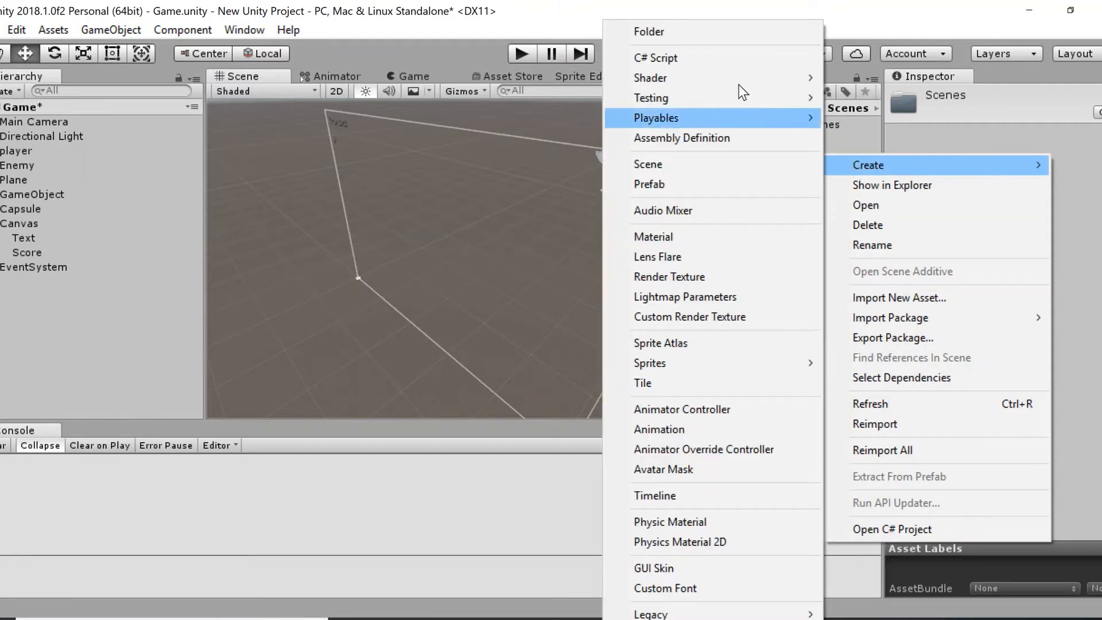
left_click(728, 33)
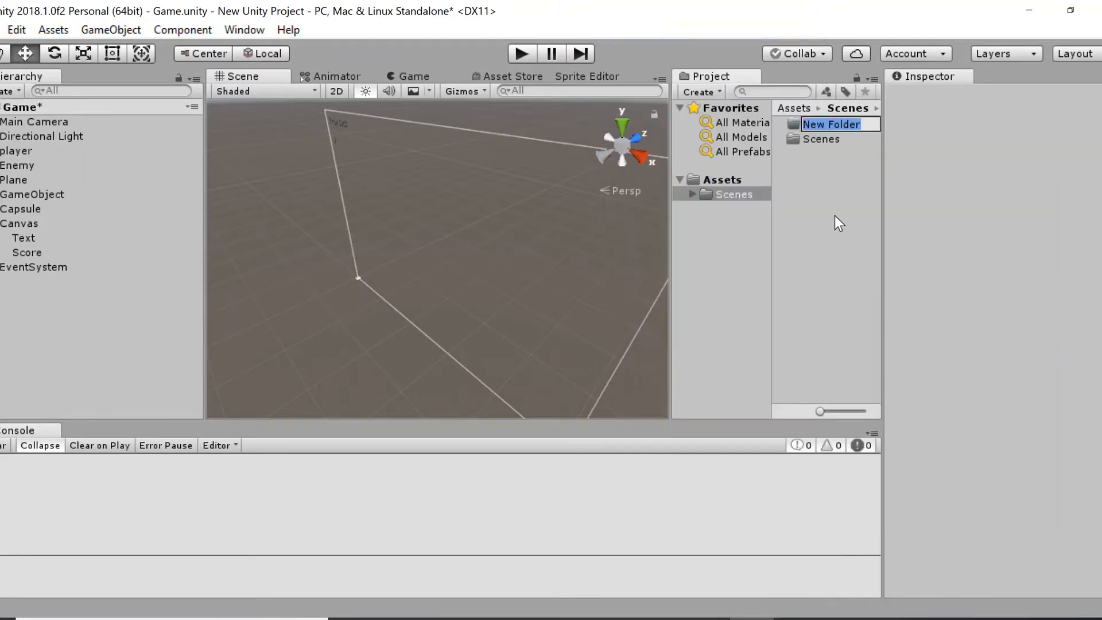
type("p")
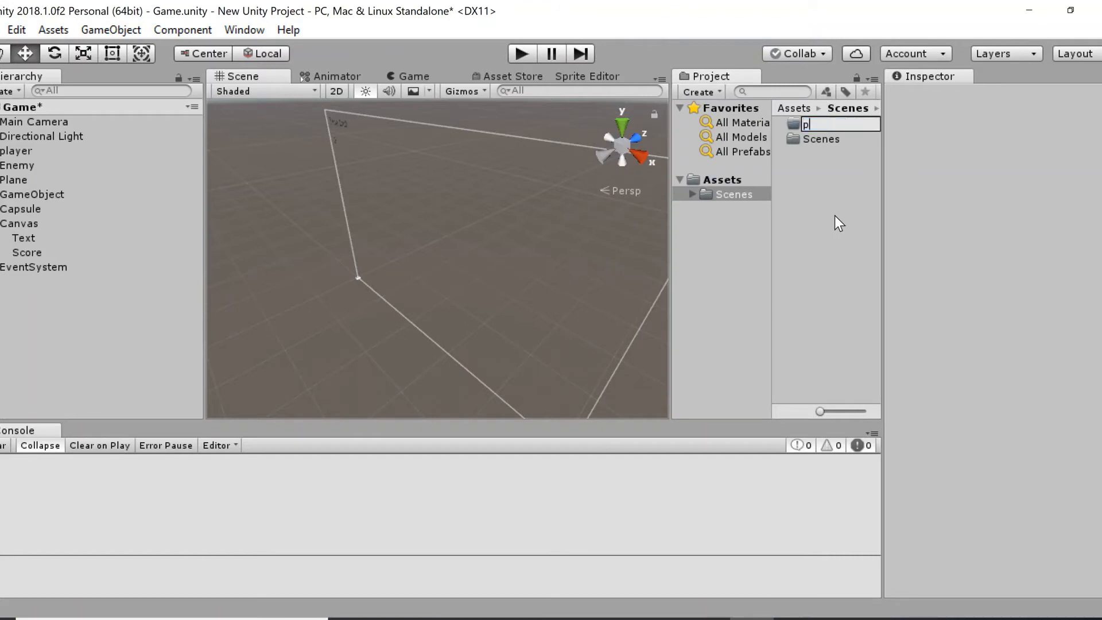
key("BackSpace")
type("Prefabs")
key("Return")
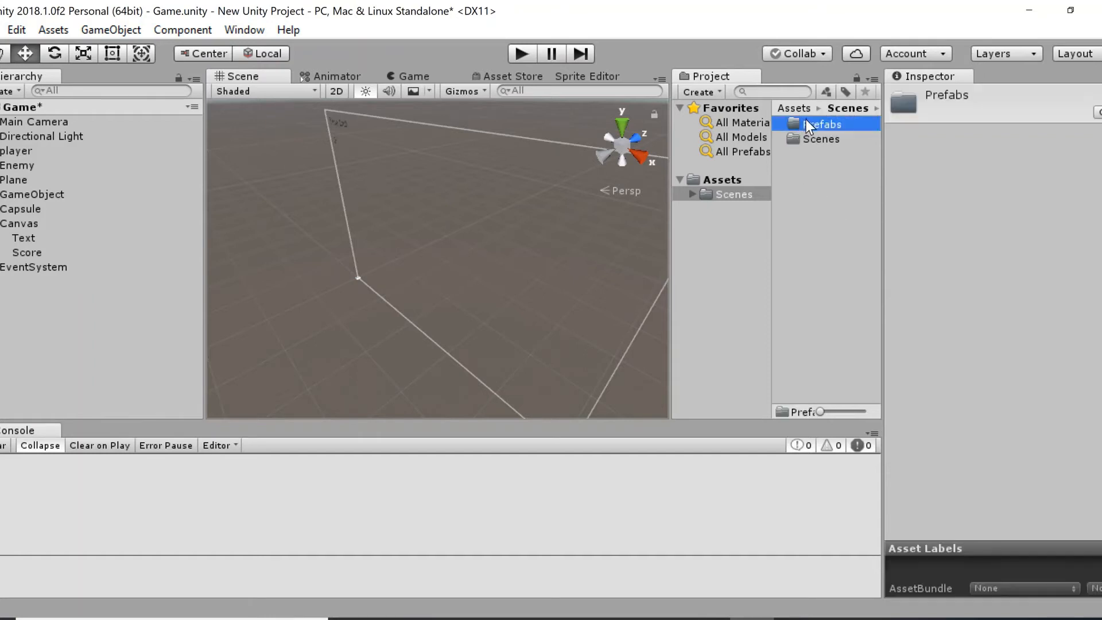
left_click(808, 147)
left_click(808, 138)
left_click(811, 124)
Widen the project asset area and save the Game scene.
left_click_drag(666, 188, 632, 188)
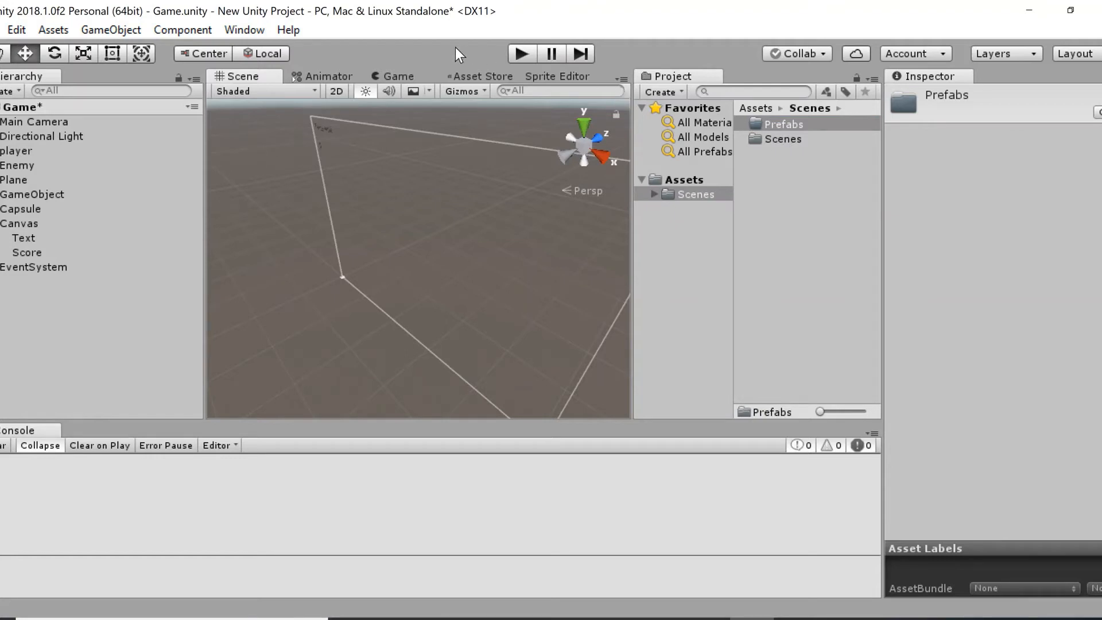
left_click(2, 32)
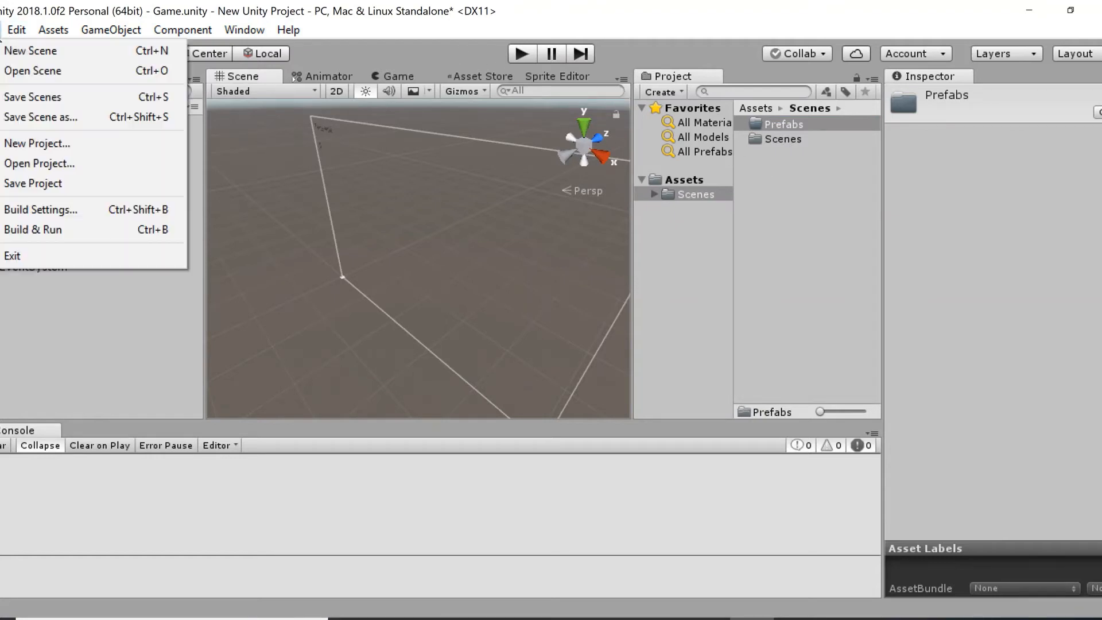
left_click(33, 93)
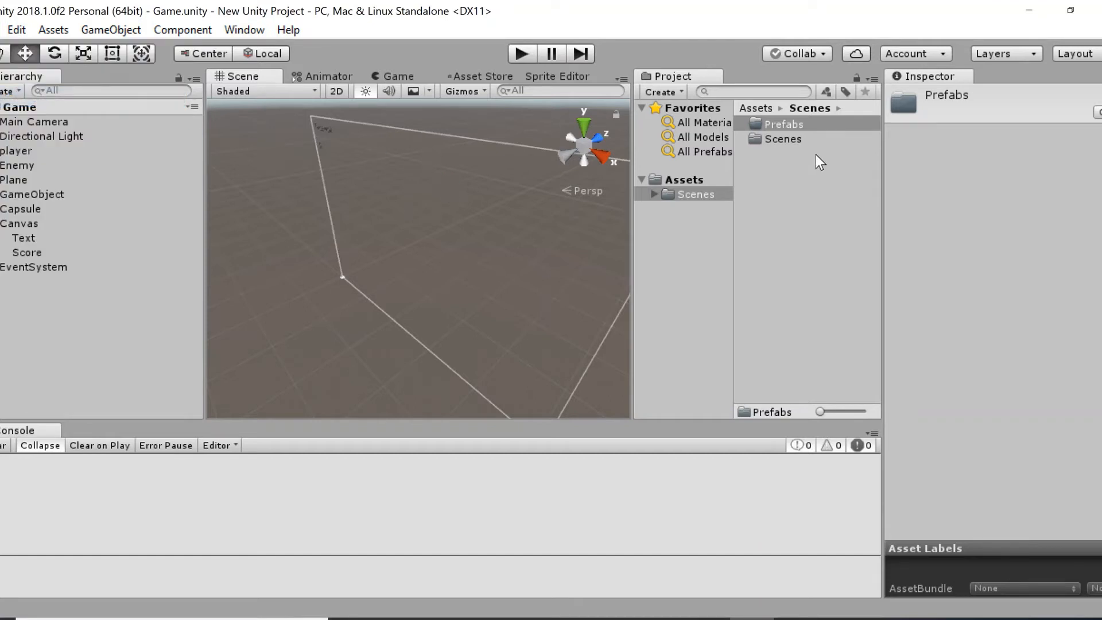
left_click(739, 172)
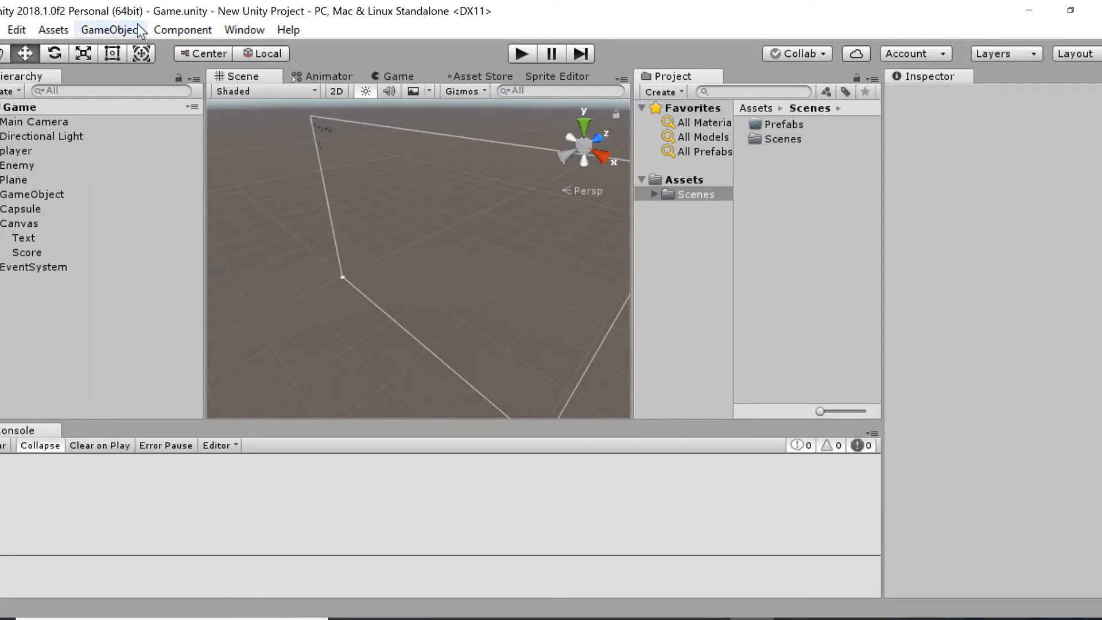
Open the Animation window.
left_click(176, 28)
mouse_move(225, 29)
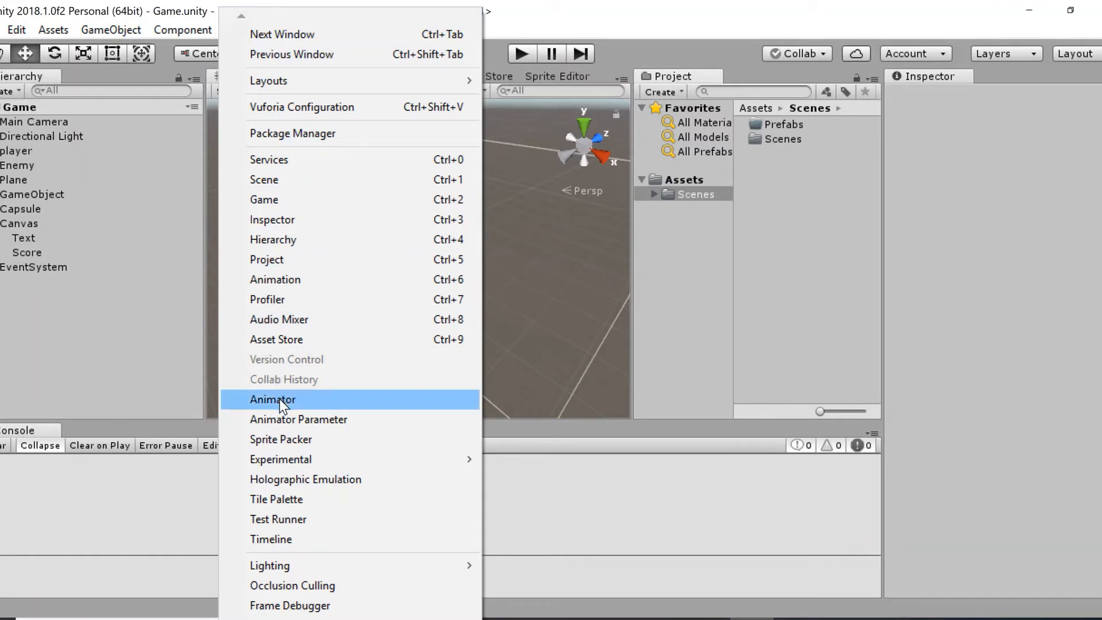
left_click(273, 284)
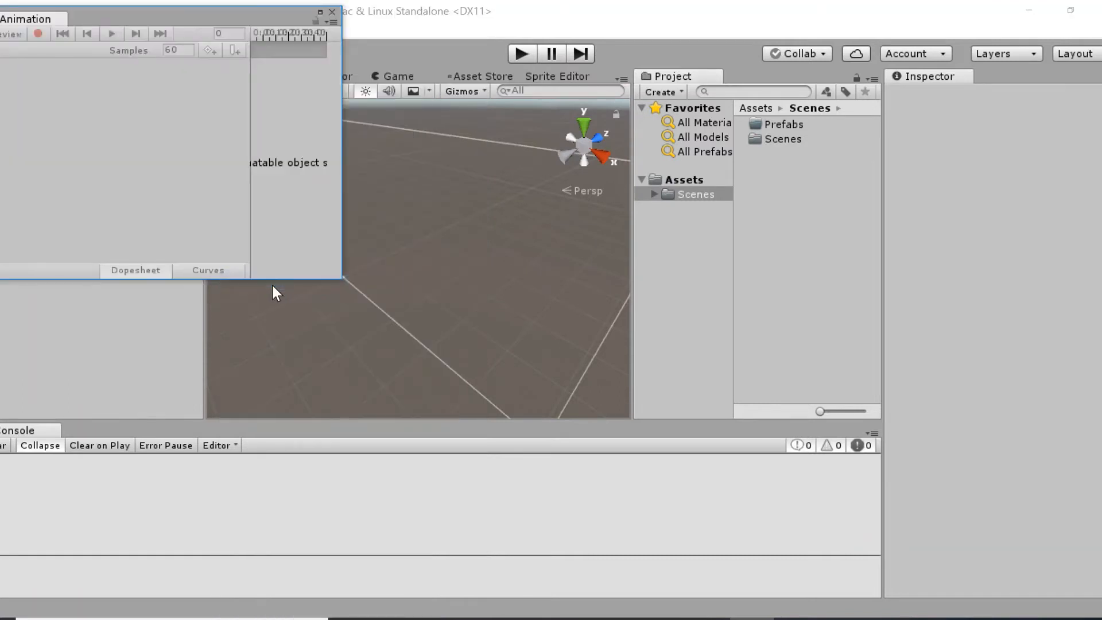
Move the Animation window over the Scene view, enlarge it to examine its timeline area, and close it.
left_click_drag(119, 14, 359, 171)
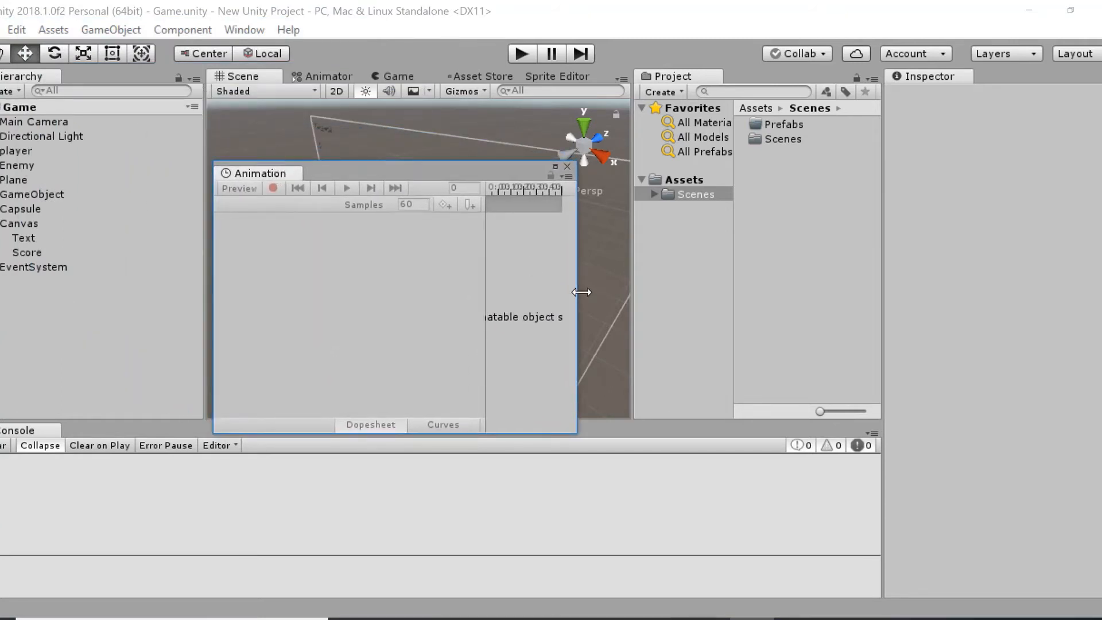
left_click_drag(578, 292, 681, 292)
left_click_drag(494, 169, 488, 164)
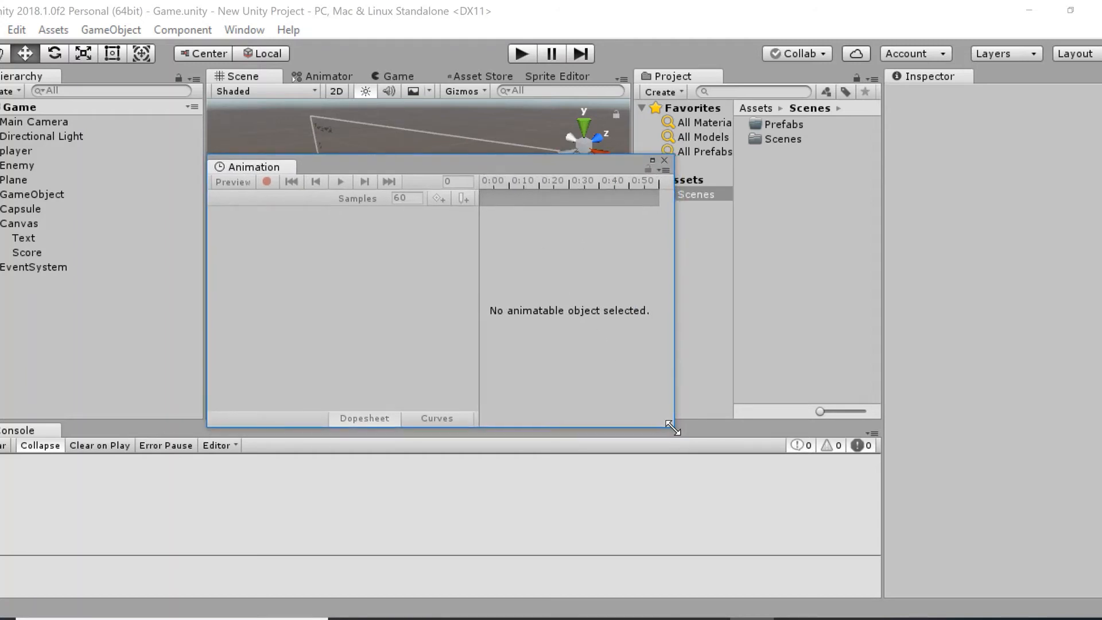
left_click_drag(673, 428, 733, 403)
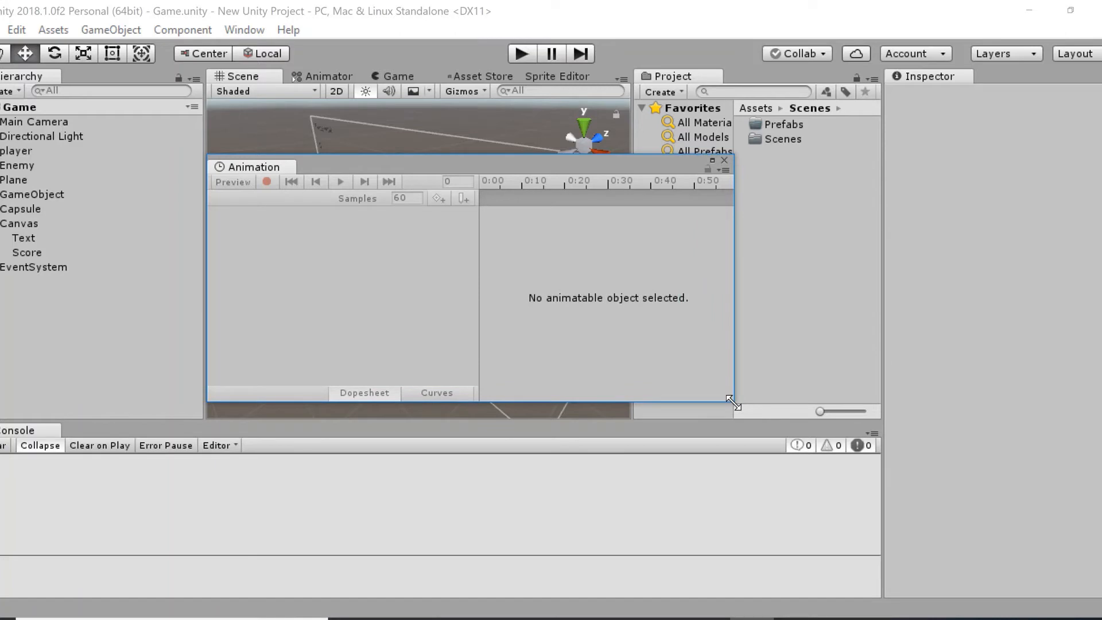
left_click(724, 160)
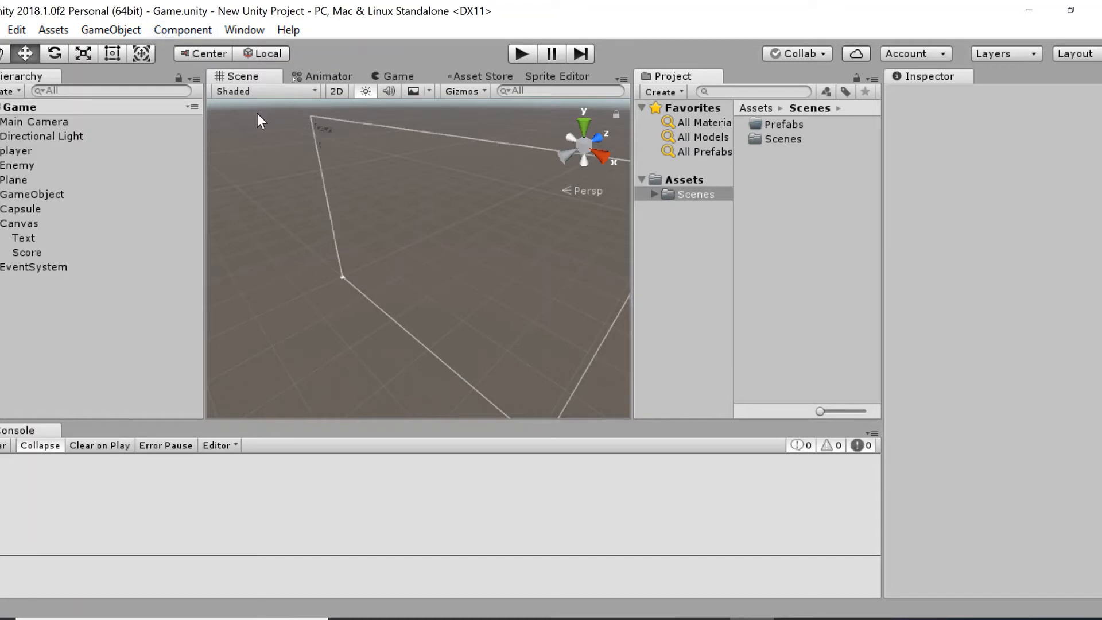
left_click(244, 32)
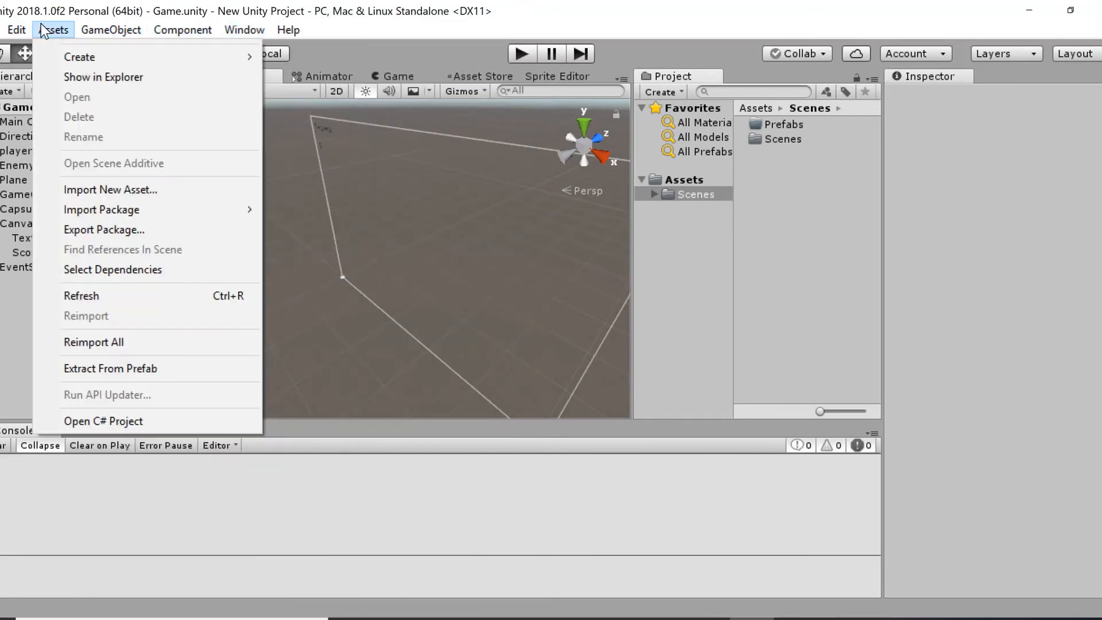
mouse_move(24, 34)
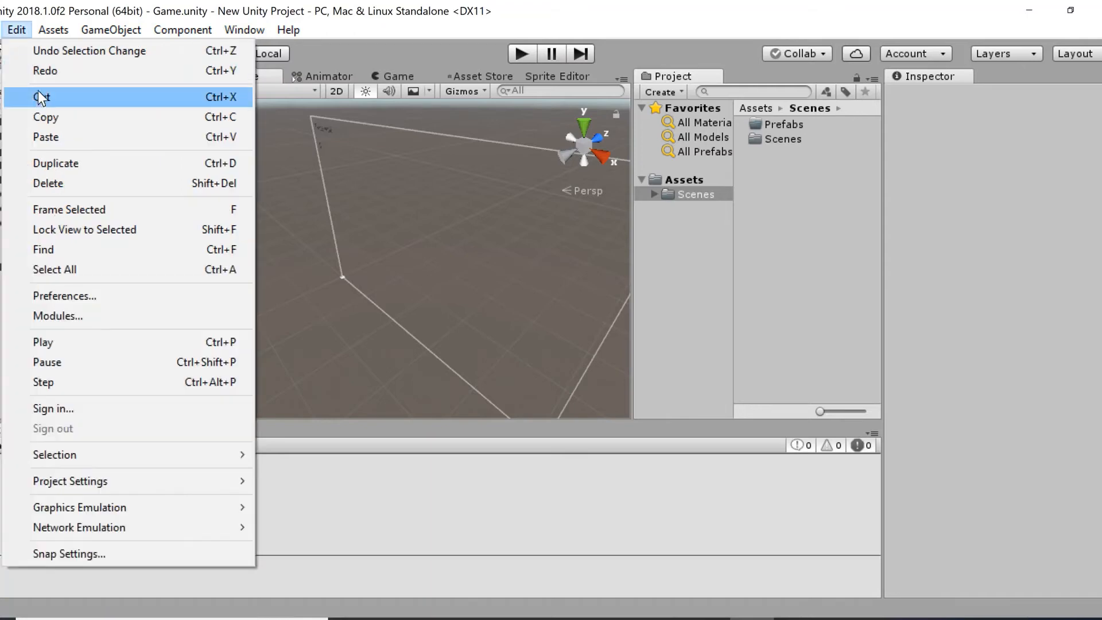
mouse_move(91, 30)
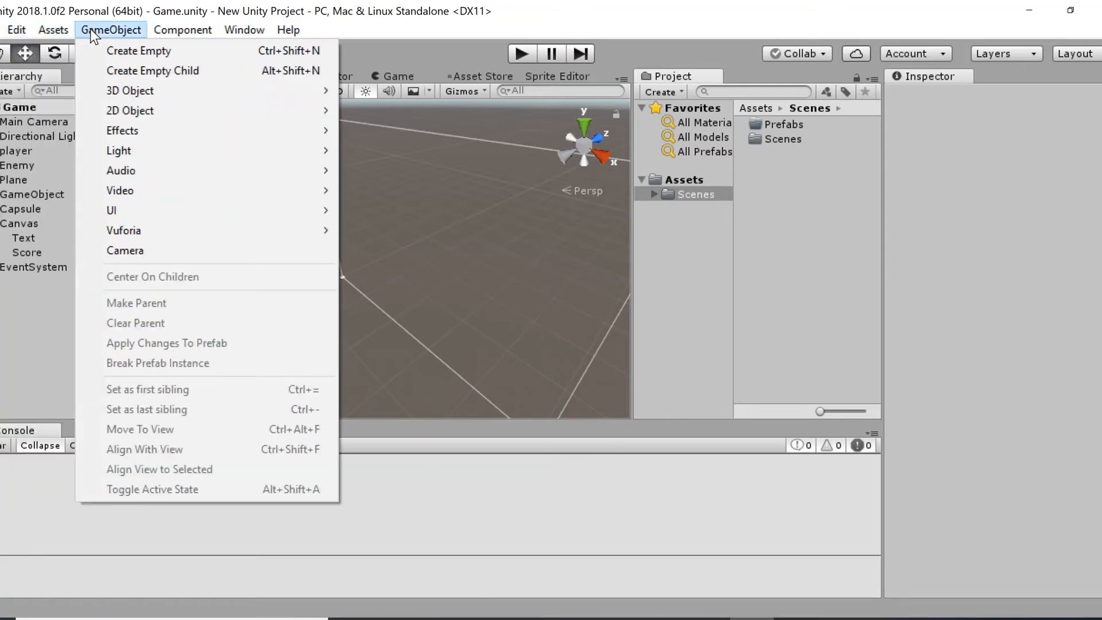
left_click(29, 287)
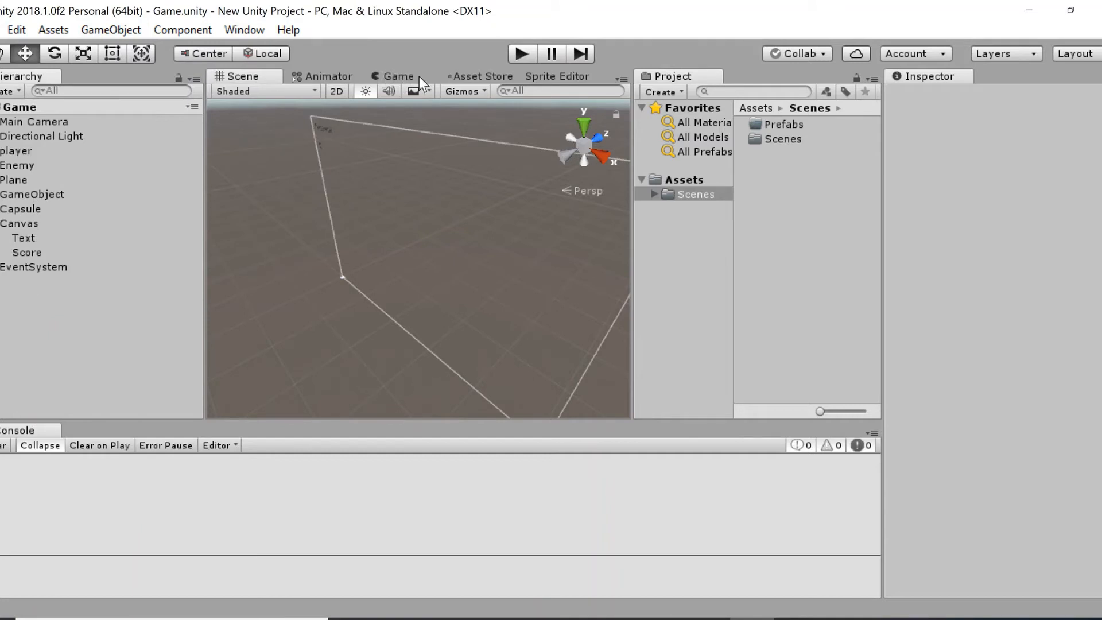
Open the Asset Store, widen its view and look through the featured content on its home page.
left_click(473, 77)
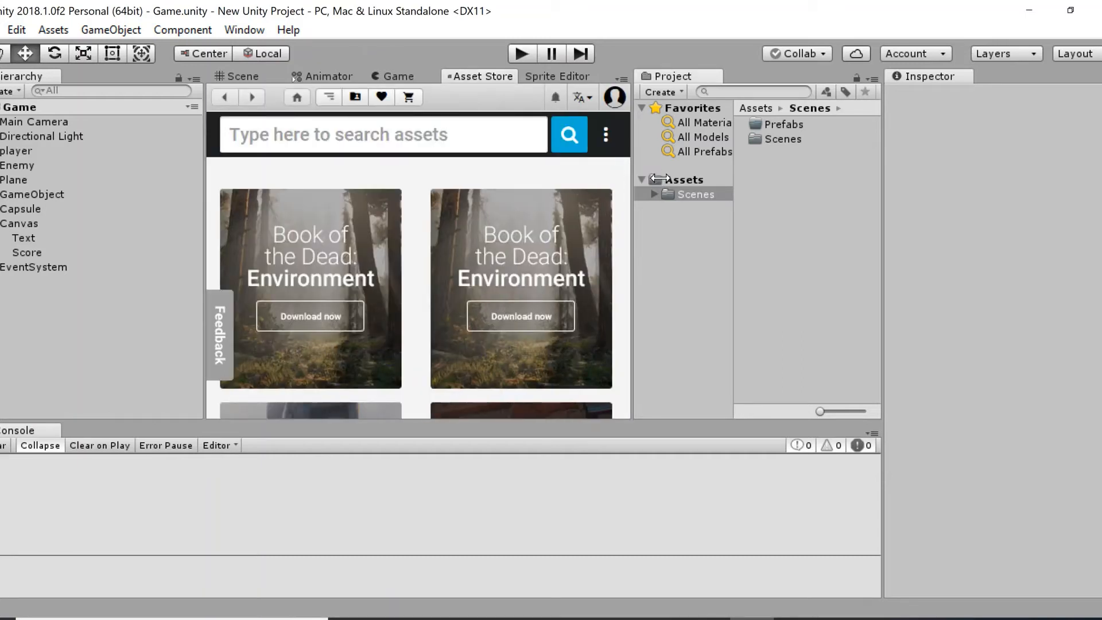
left_click_drag(633, 174, 670, 175)
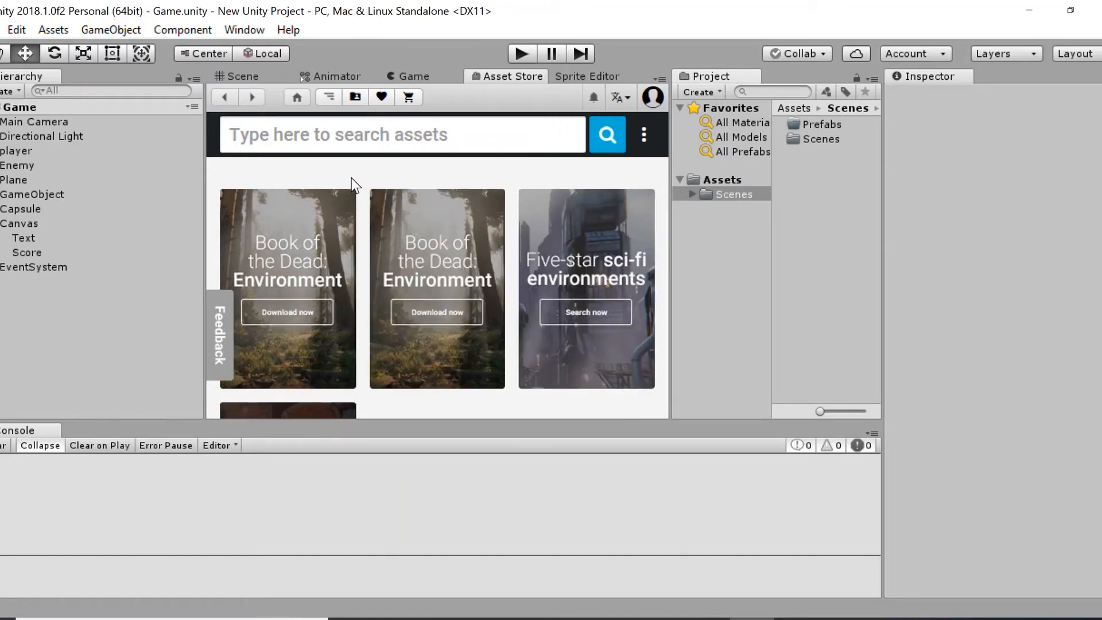
scroll(476, 173, "down", 8)
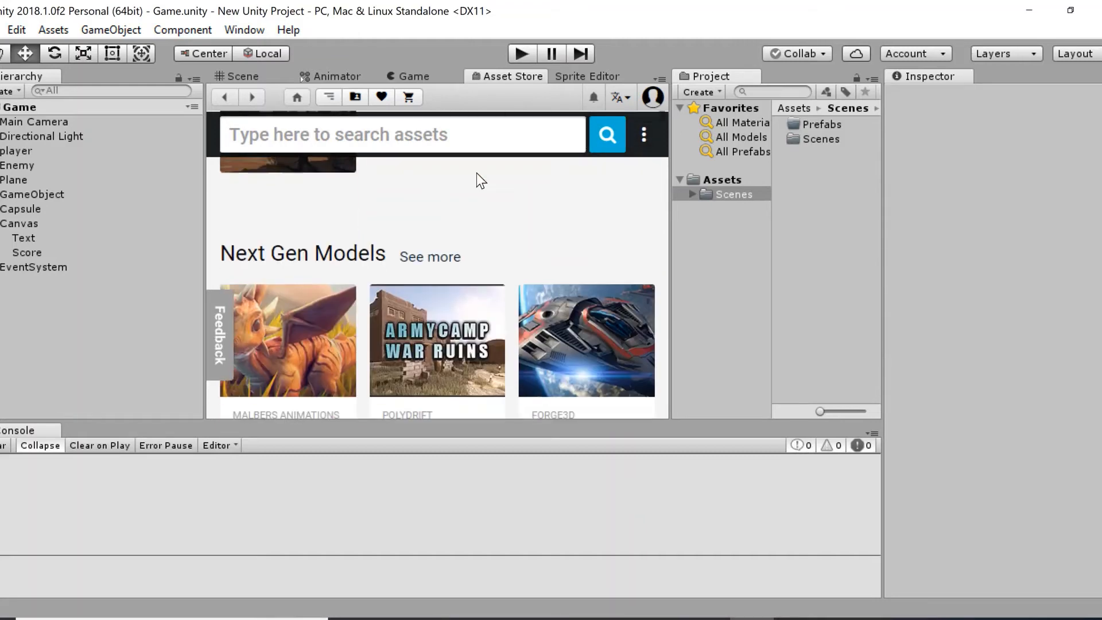
scroll(476, 173, "up", 6)
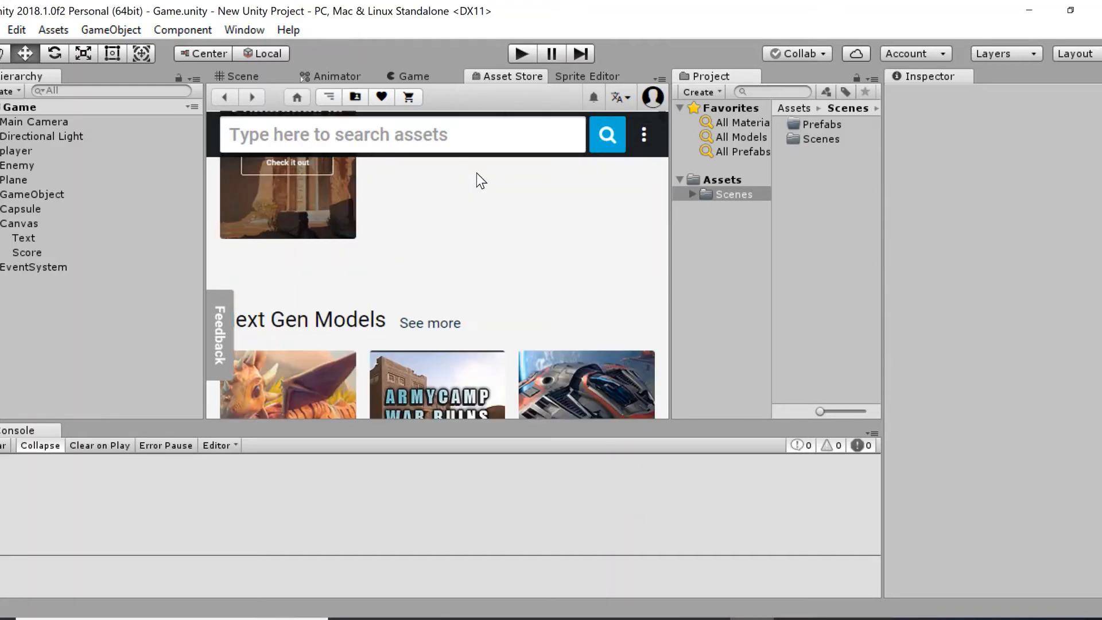
scroll(476, 173, "up", 1)
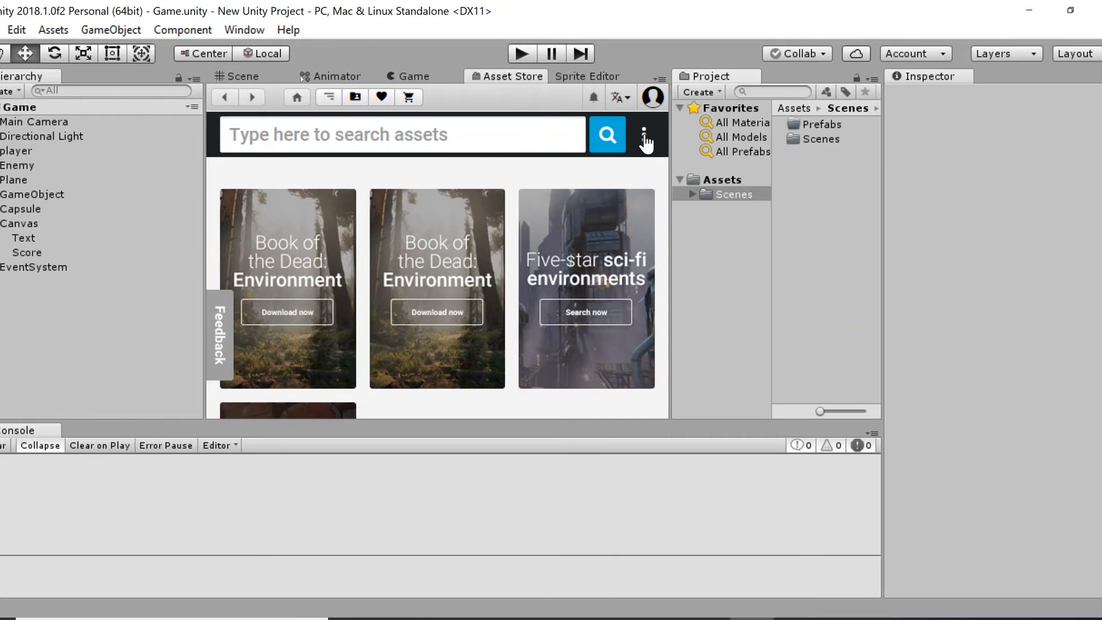
scroll(480, 221, "down", 3)
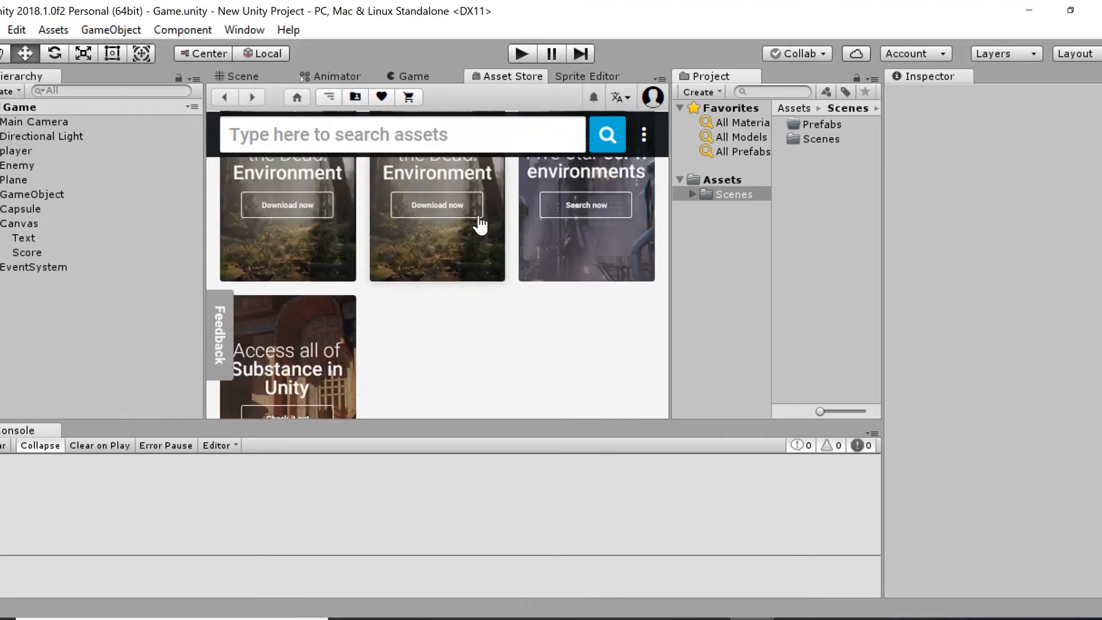
Browse the Asset Store's 3D animation assets and view the page of the free RPG character animation pack.
left_click(460, 134)
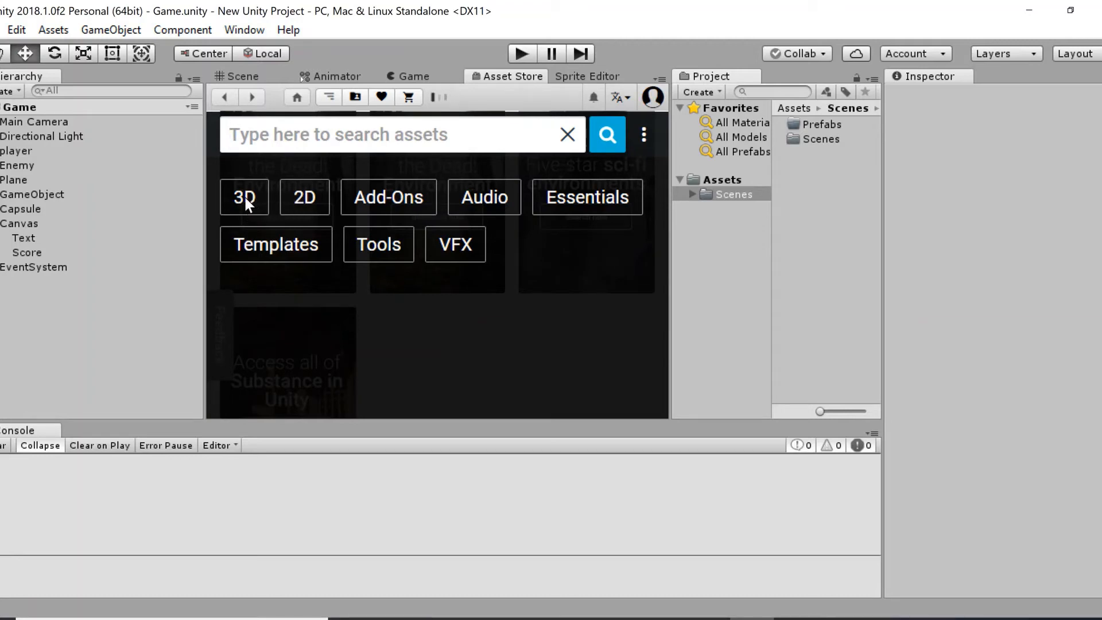
left_click(244, 197)
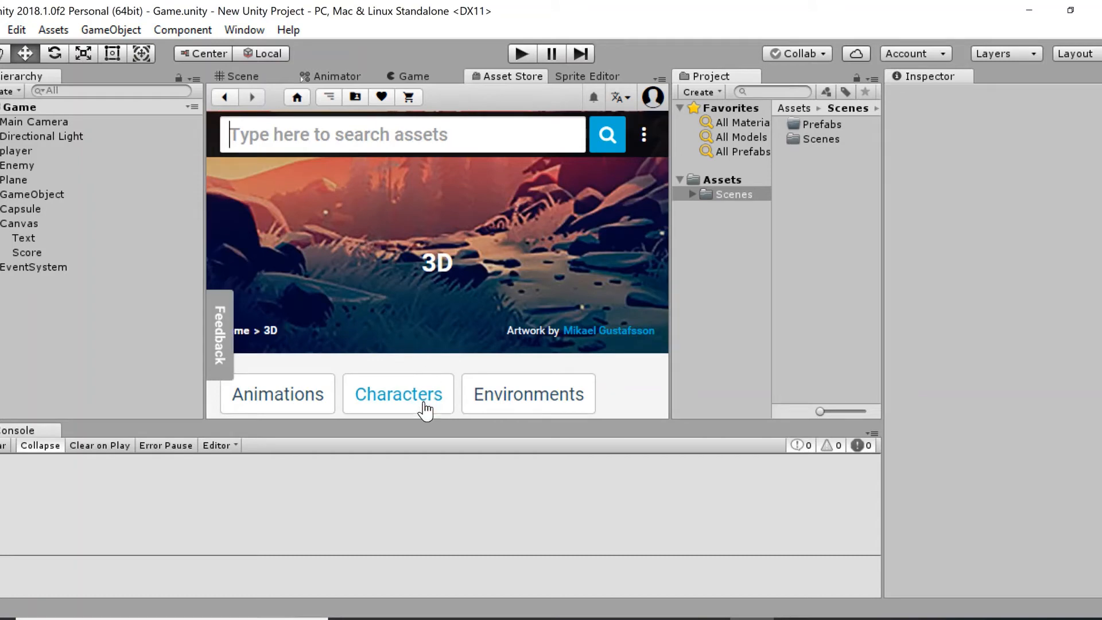
left_click(423, 405)
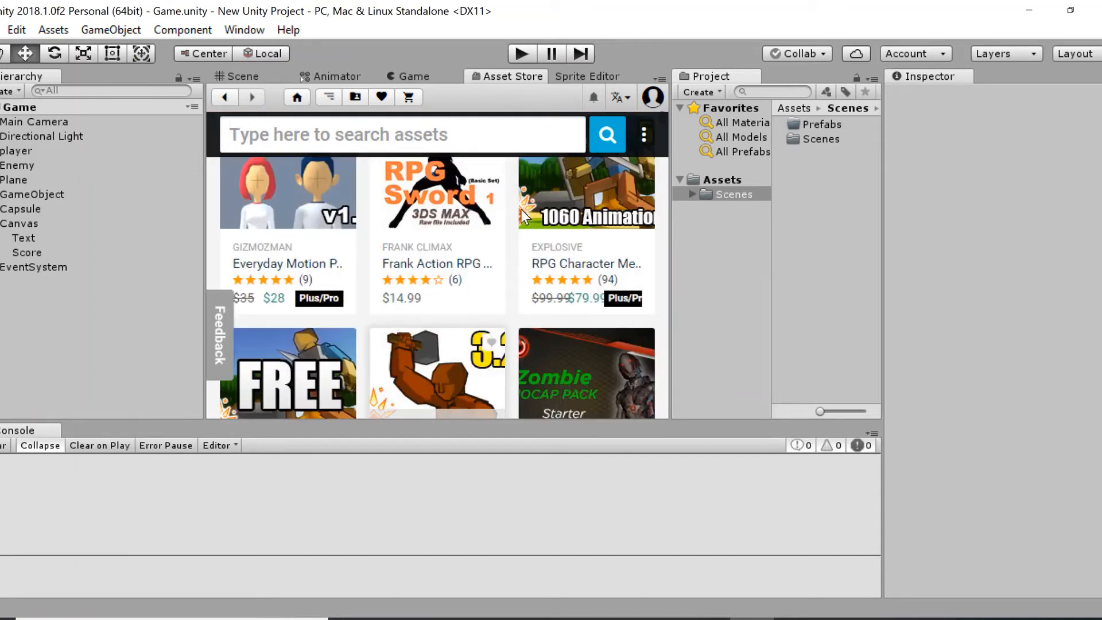
scroll(465, 298, "down", 2)
scroll(465, 298, "down", 5)
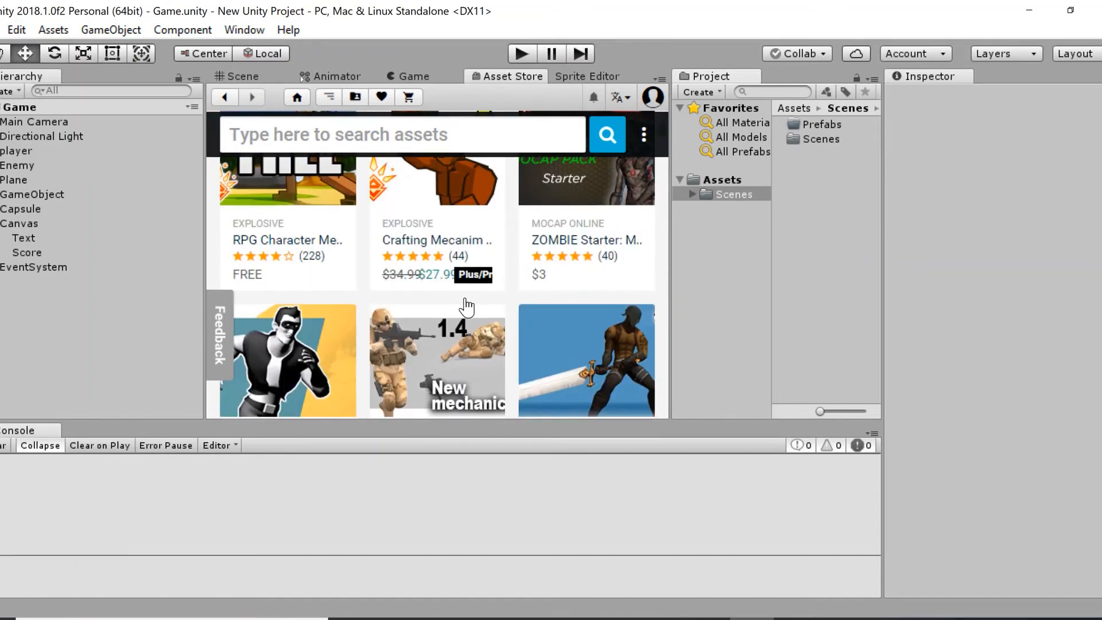
scroll(448, 305, "up", 3)
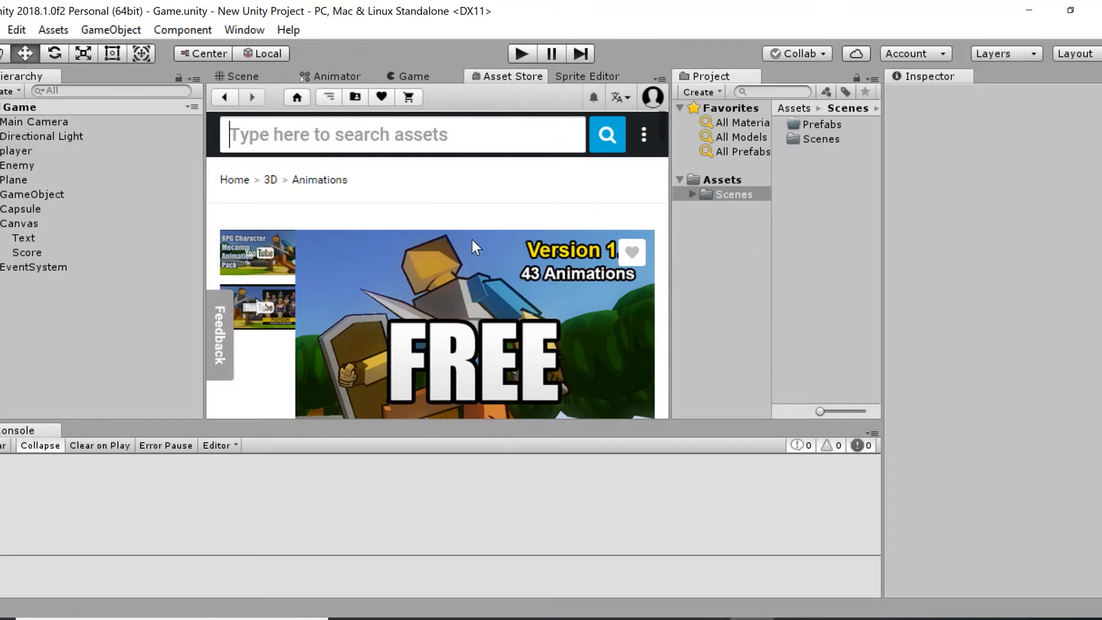
scroll(501, 179, "down", 3)
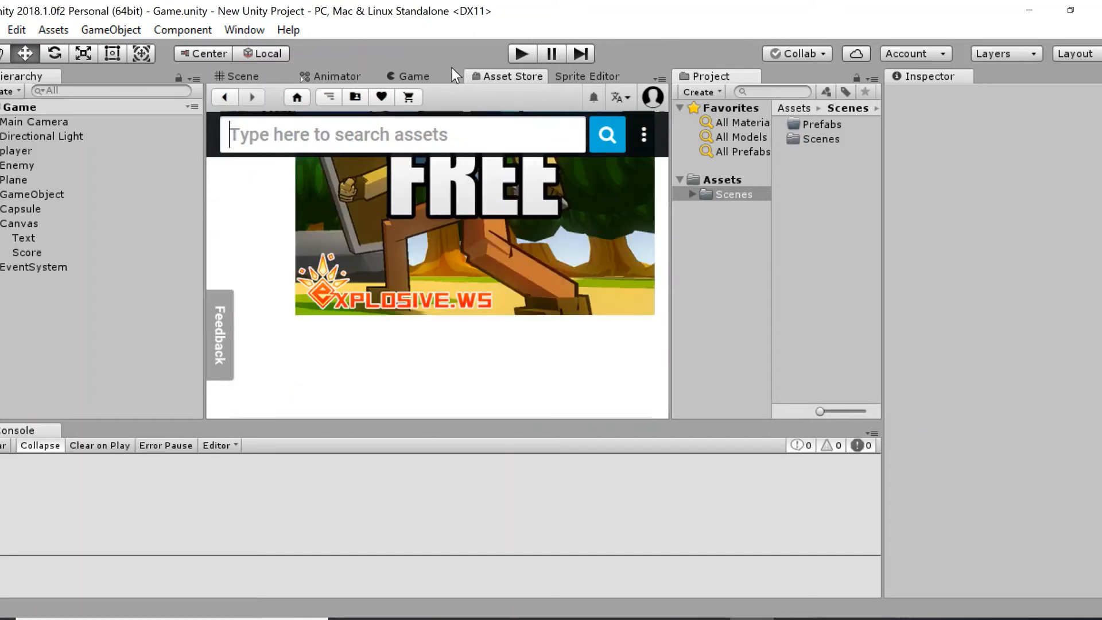
Show the Sprite Editor and make the Console area taller.
left_click(584, 74)
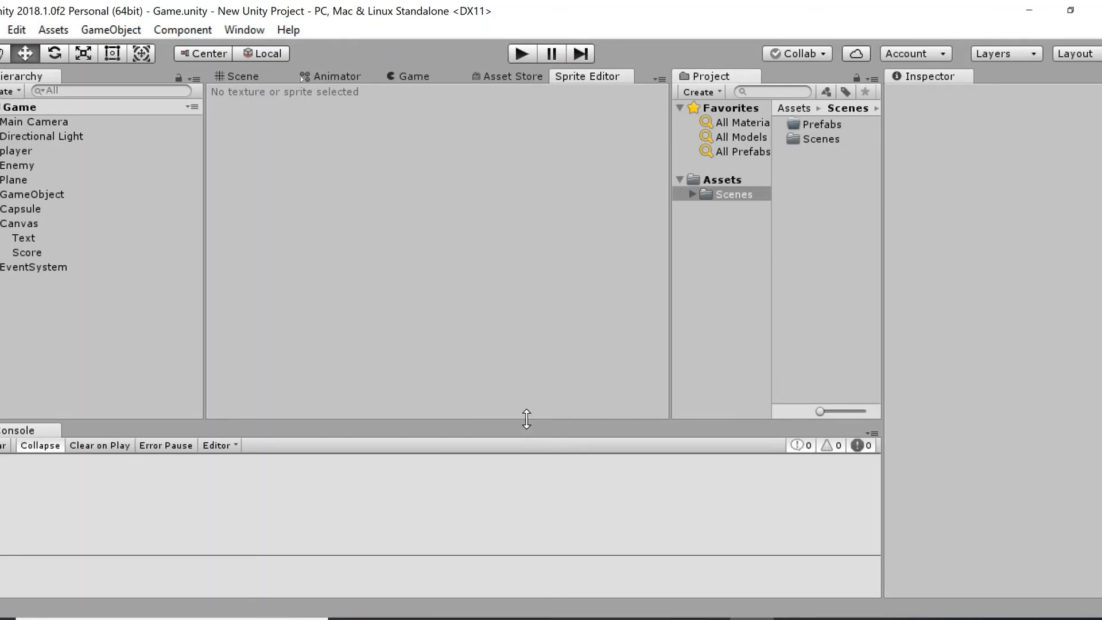
left_click_drag(524, 424, 536, 325)
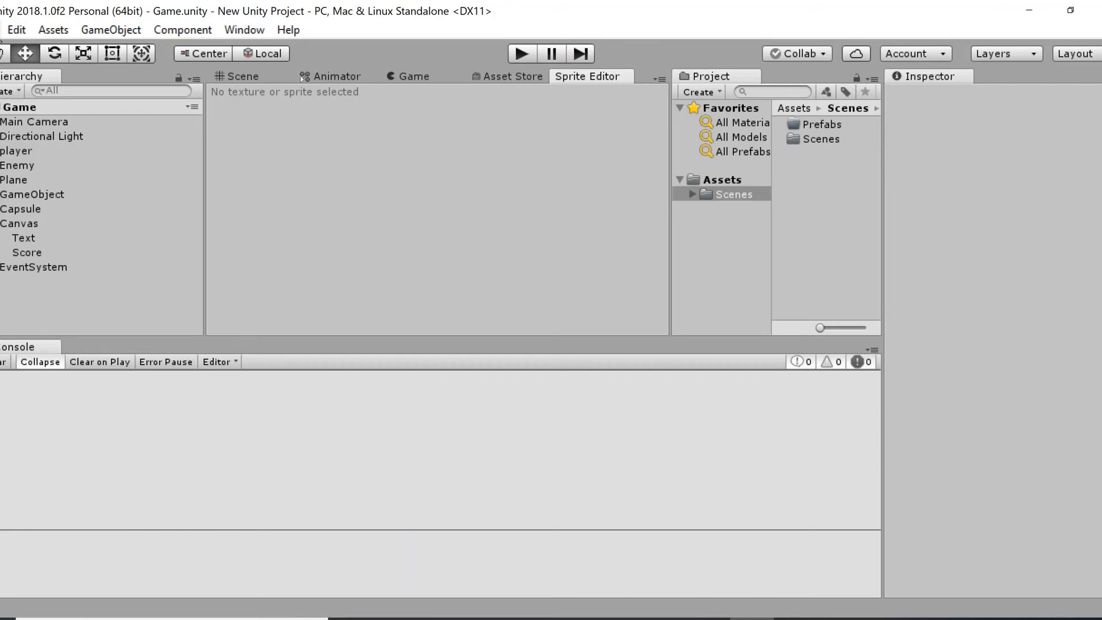
Open the Build Settings and move the window so the project assets are visible beside it.
left_click(1, 31)
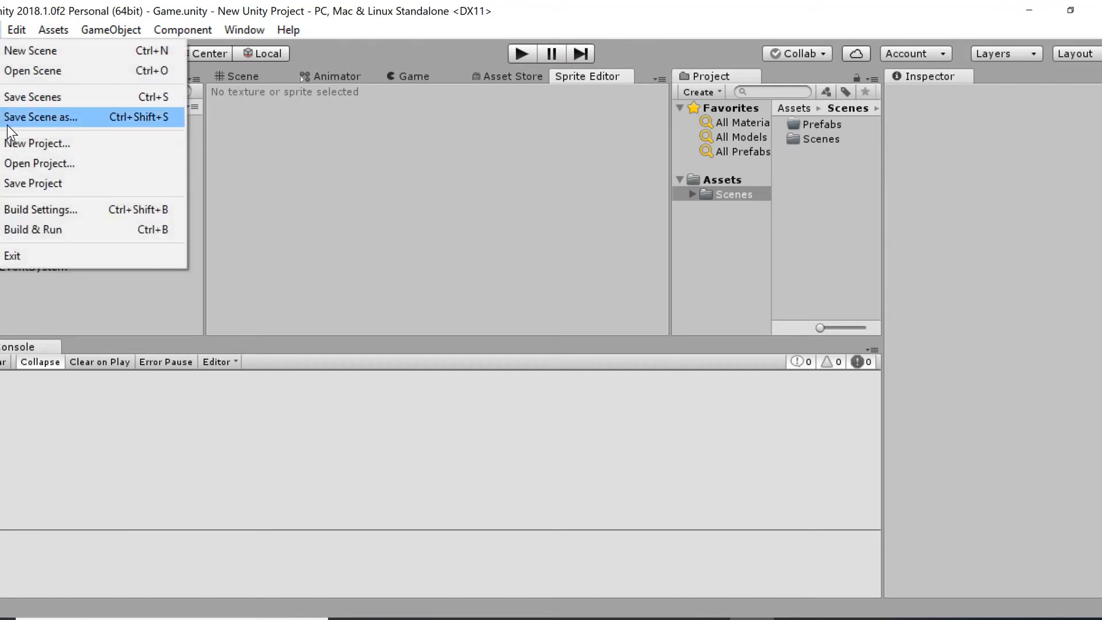
left_click(29, 209)
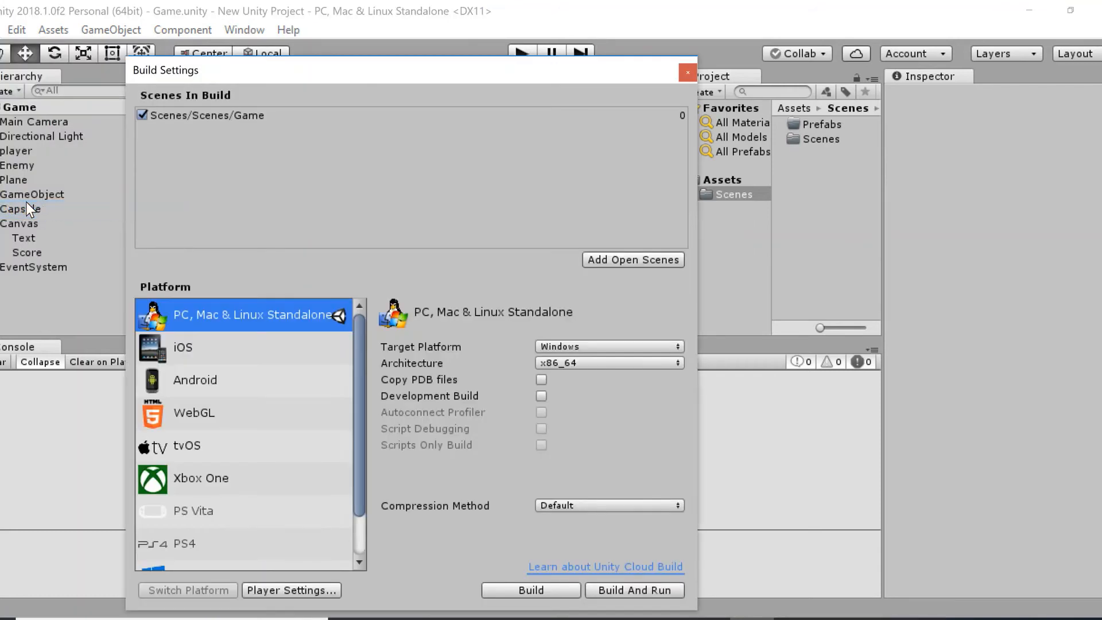
left_click_drag(225, 74, 353, 39)
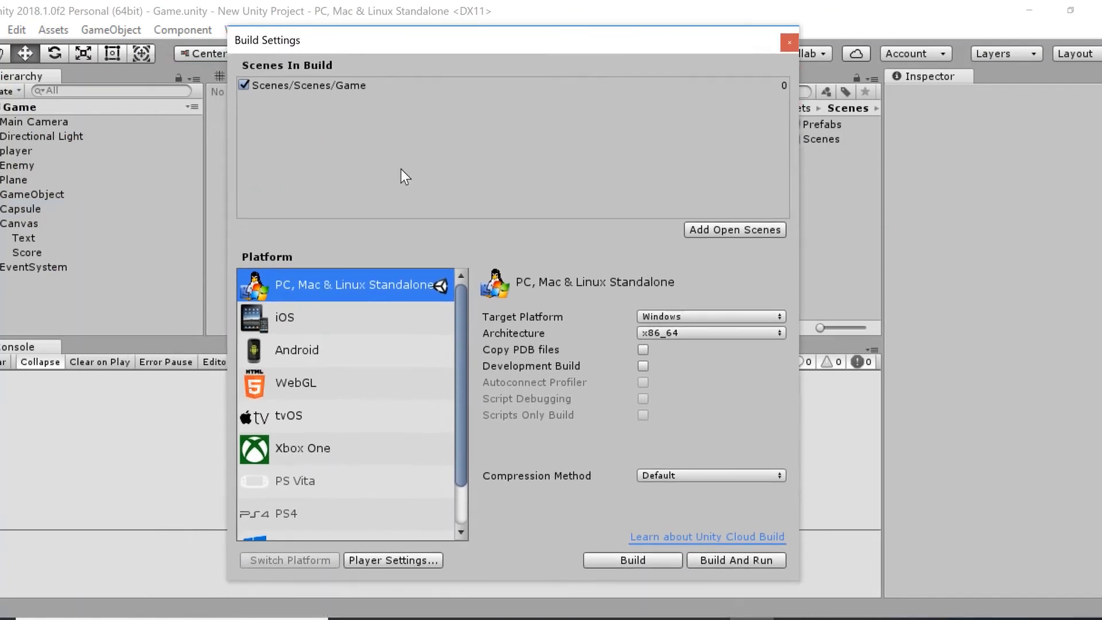
left_click_drag(467, 345, 449, 305)
left_click_drag(269, 86, 210, 83)
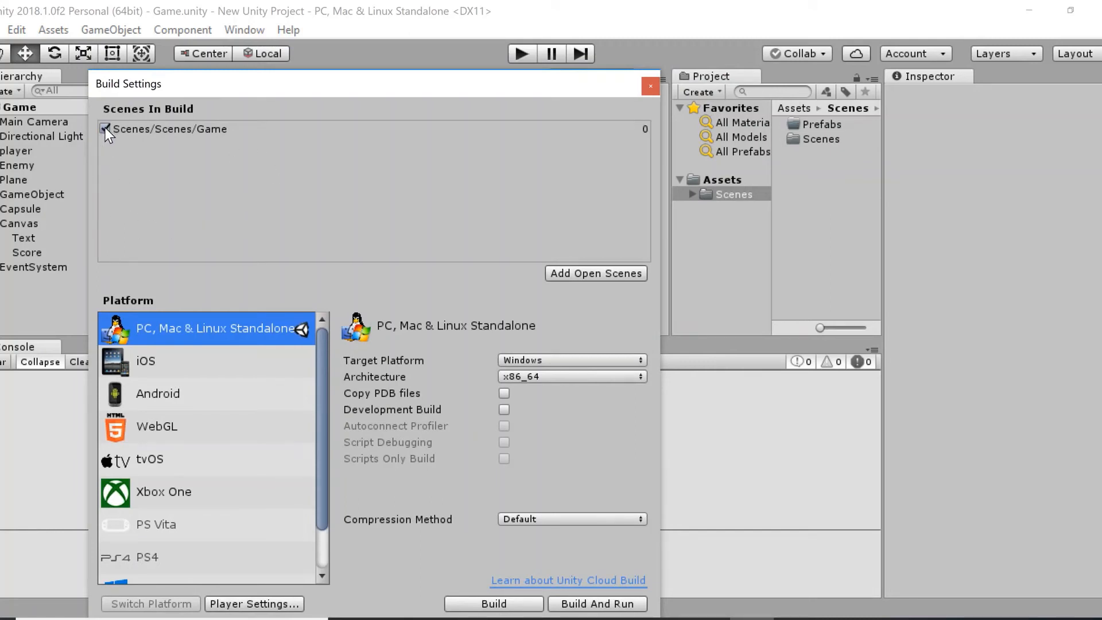
Compare the Game scene in the inner Scenes folder with its entry in the build list, and close the Build Settings.
double_click(801, 136)
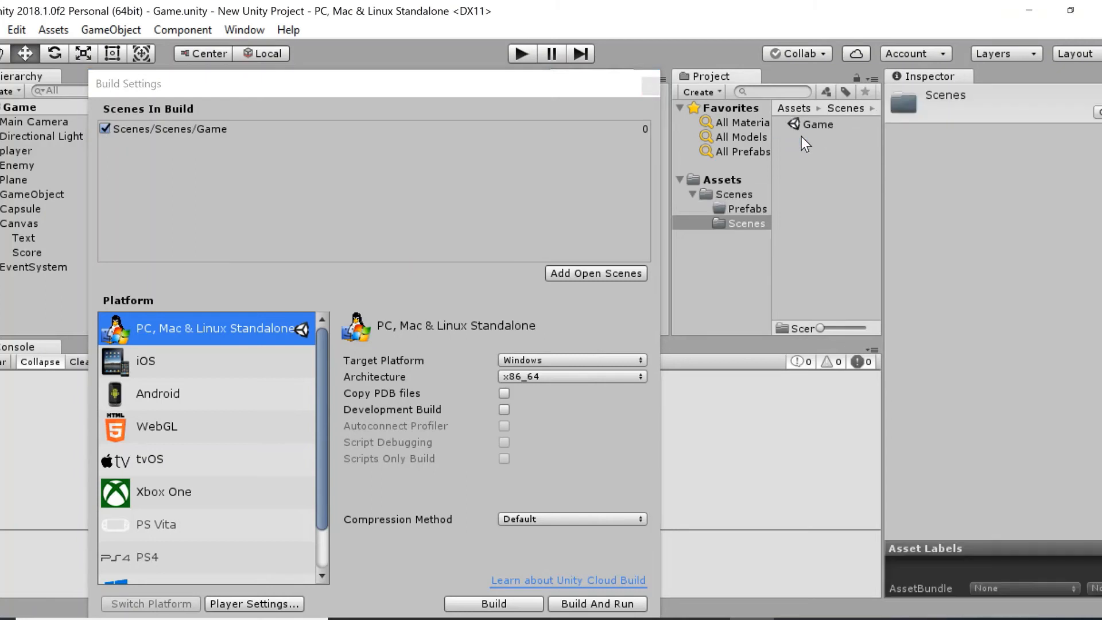
left_click(808, 123)
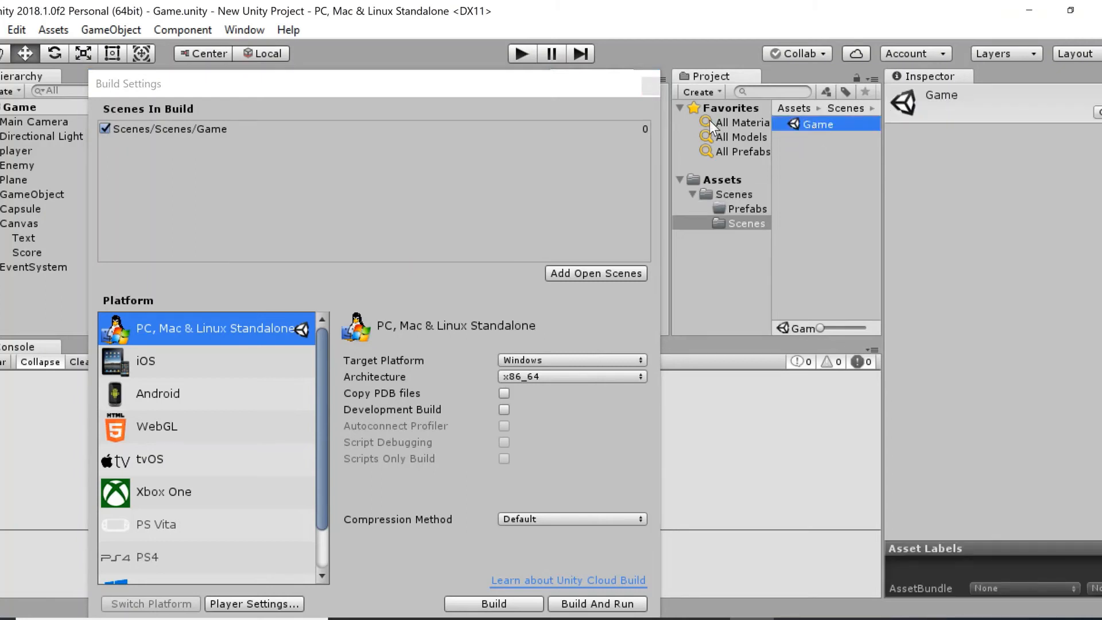
left_click(161, 130)
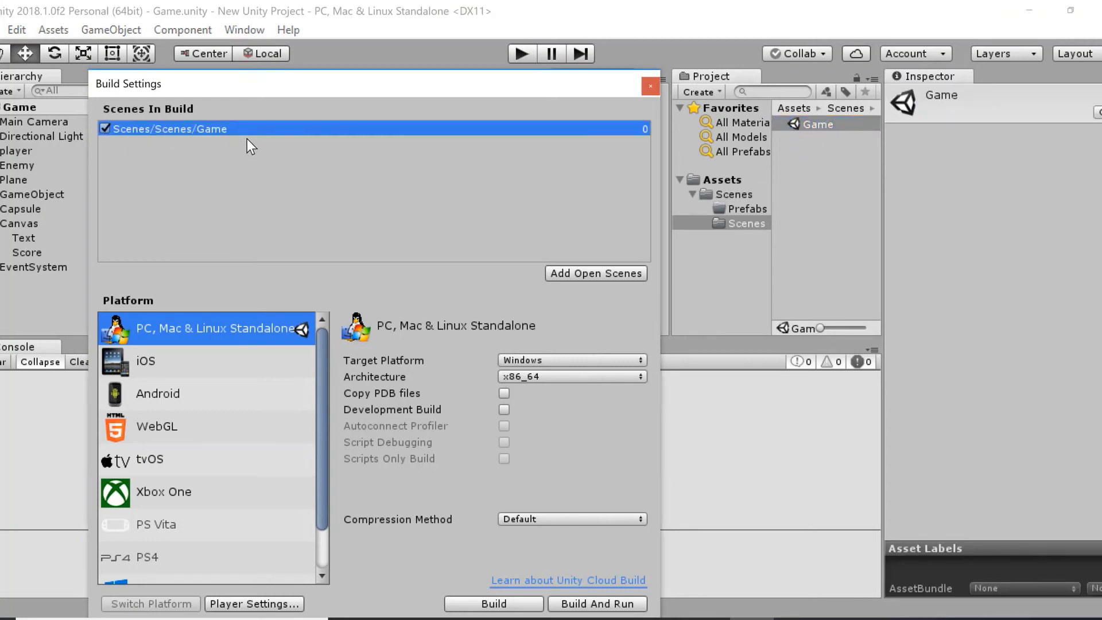
left_click(652, 87)
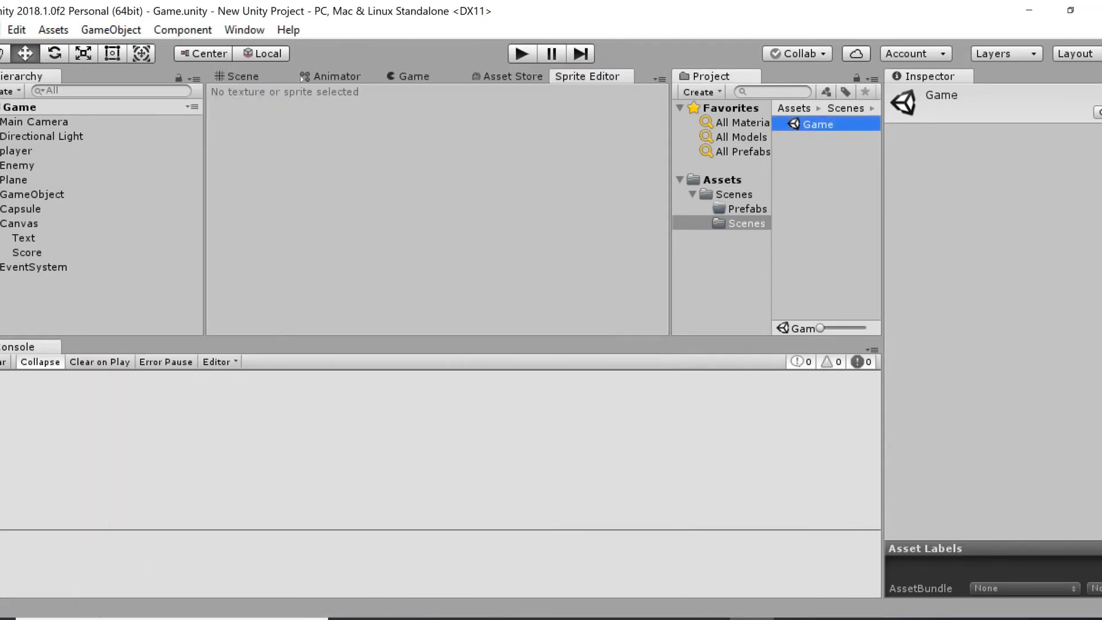
Return to the Scene view and focus it on the player object.
left_click(251, 80)
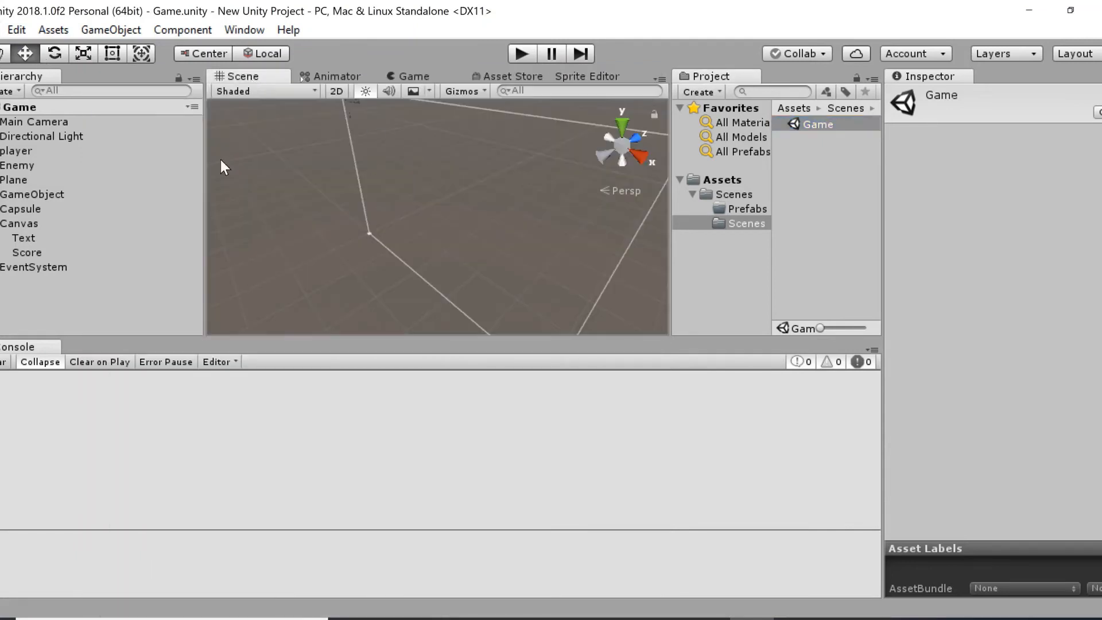
double_click(17, 152)
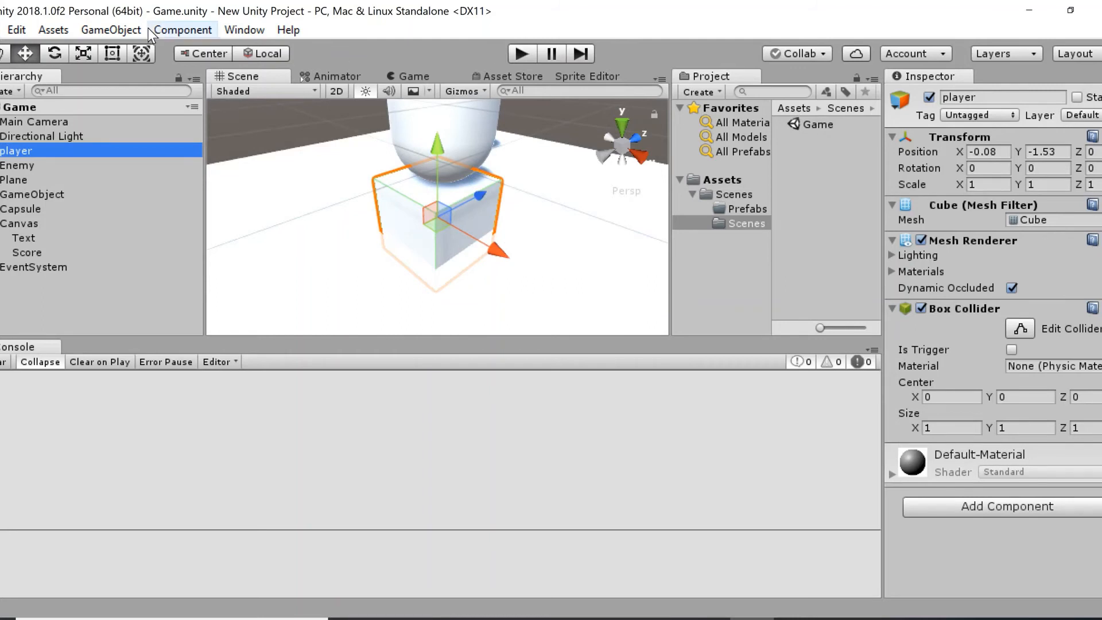
Create a new scene in the project.
left_click(3, 31)
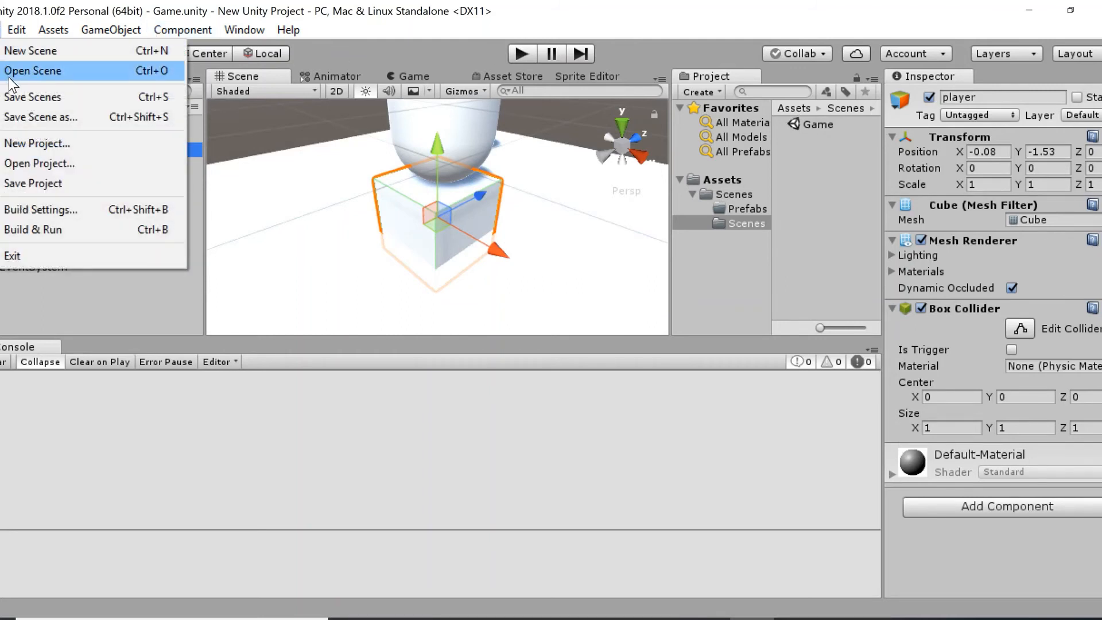
left_click(24, 53)
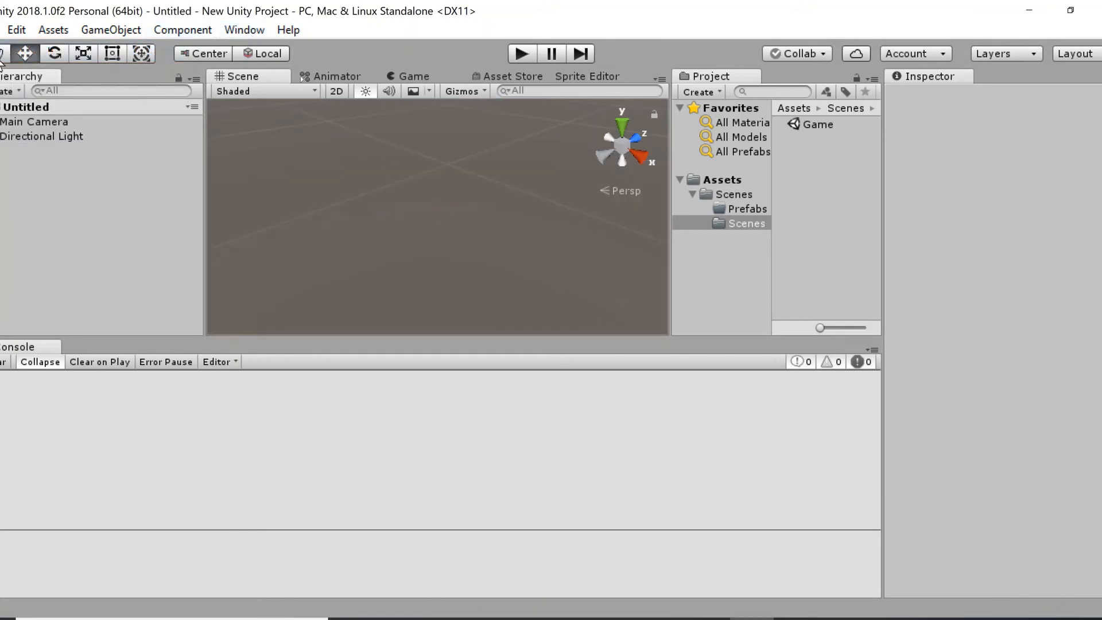
left_click(0, 29)
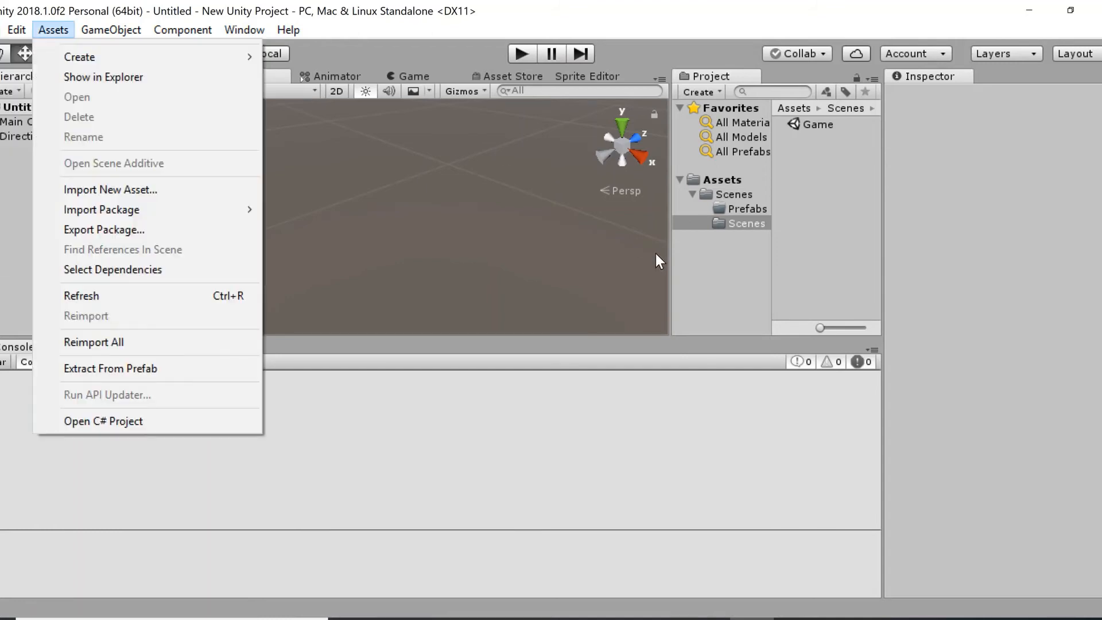
Start saving the untitled scene as a new file and browse to the inner Scenes folder within Assets.
left_click(725, 239)
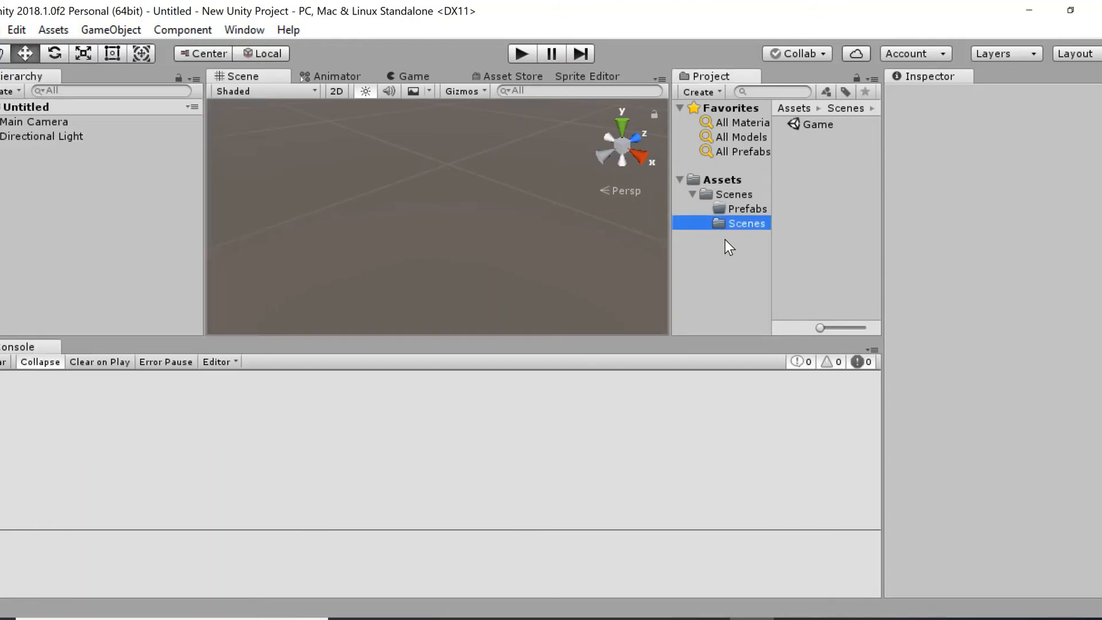
left_click(1, 29)
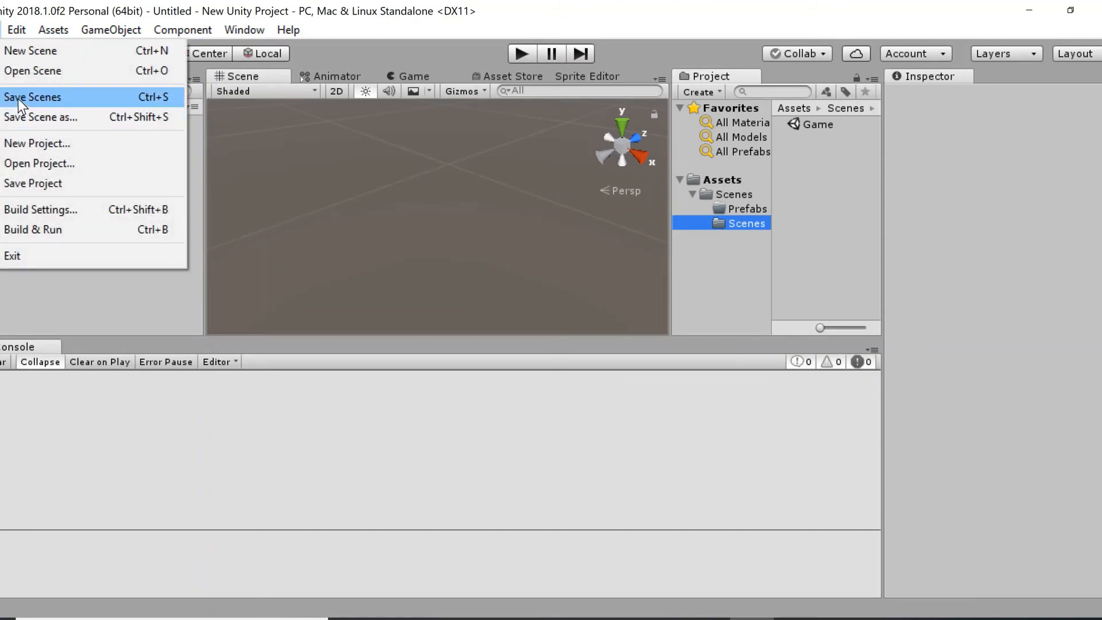
left_click(29, 117)
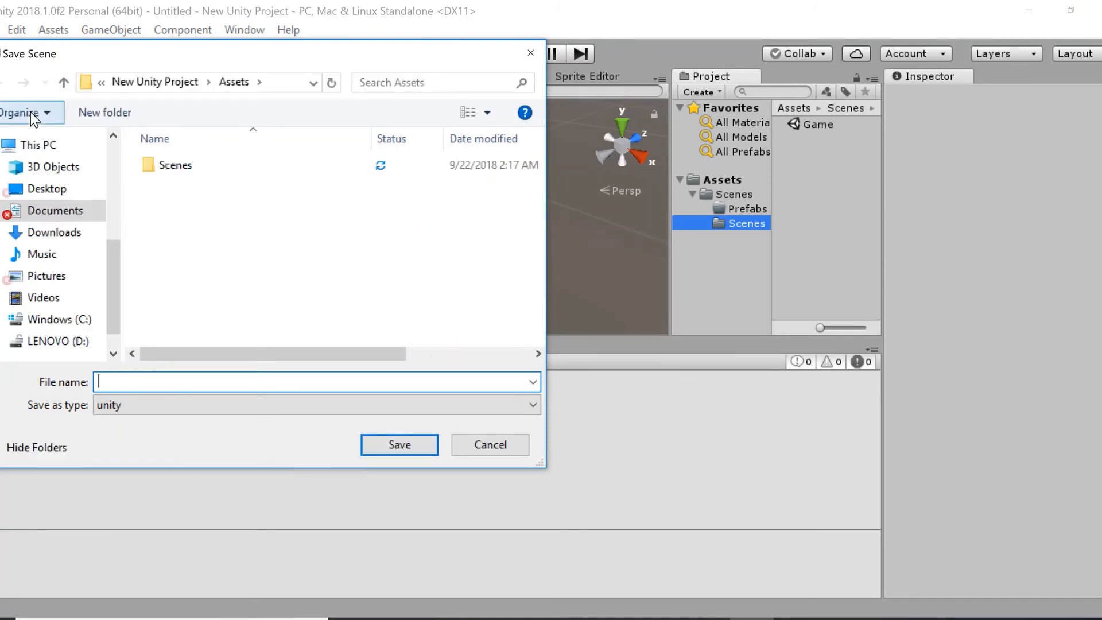
left_click(164, 166)
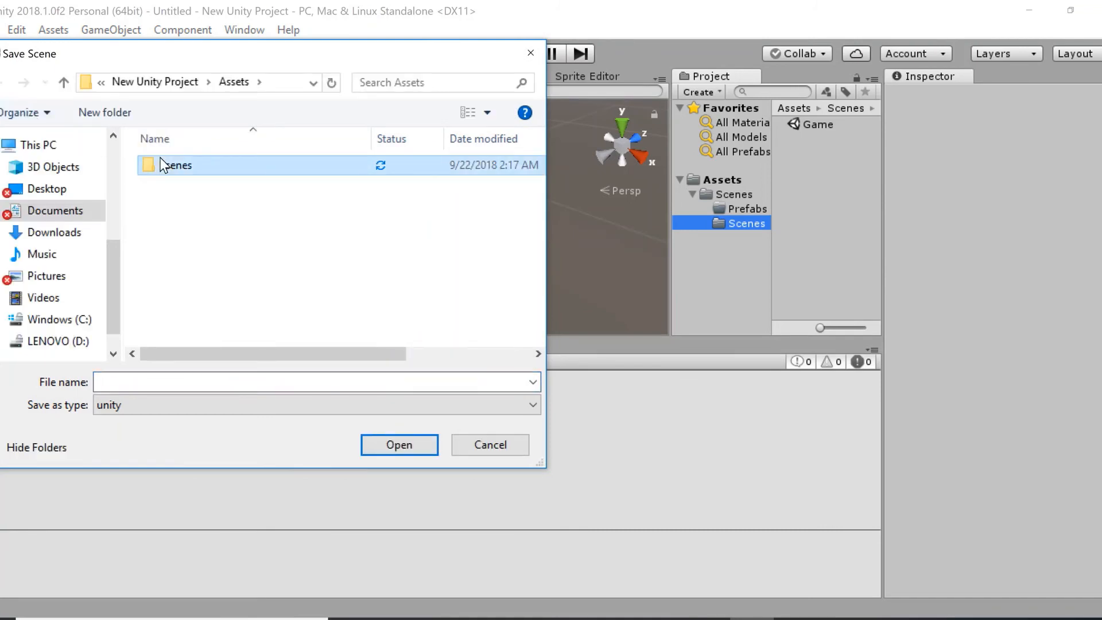
double_click(164, 166)
double_click(182, 187)
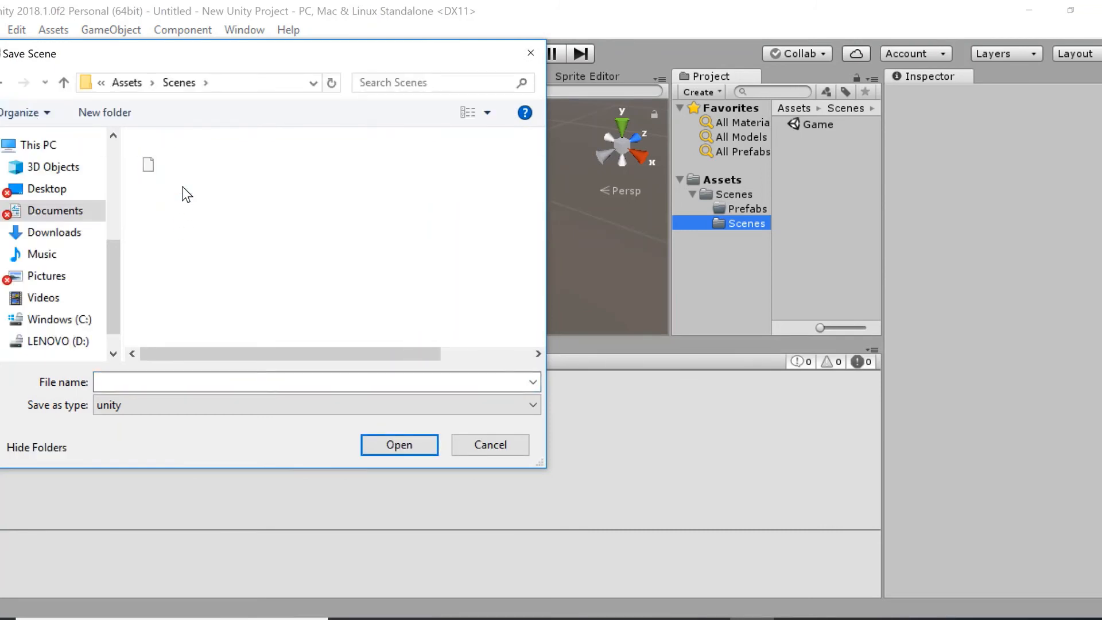
Name the scene file Game2 and save it.
left_click(166, 382)
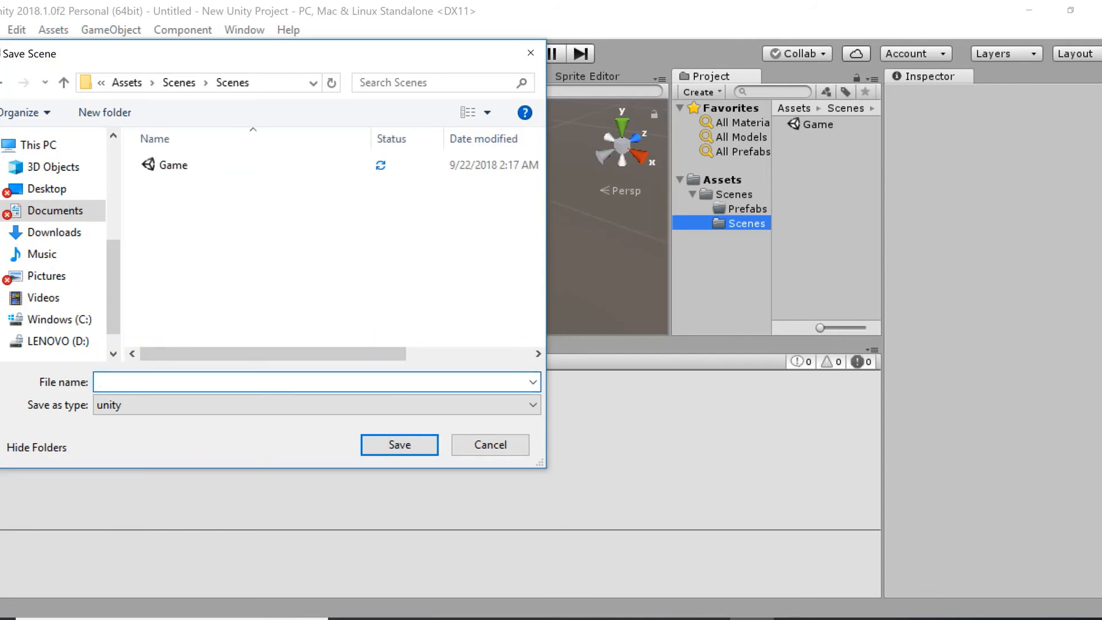
type("Gamw")
key("BackSpace")
type("e")
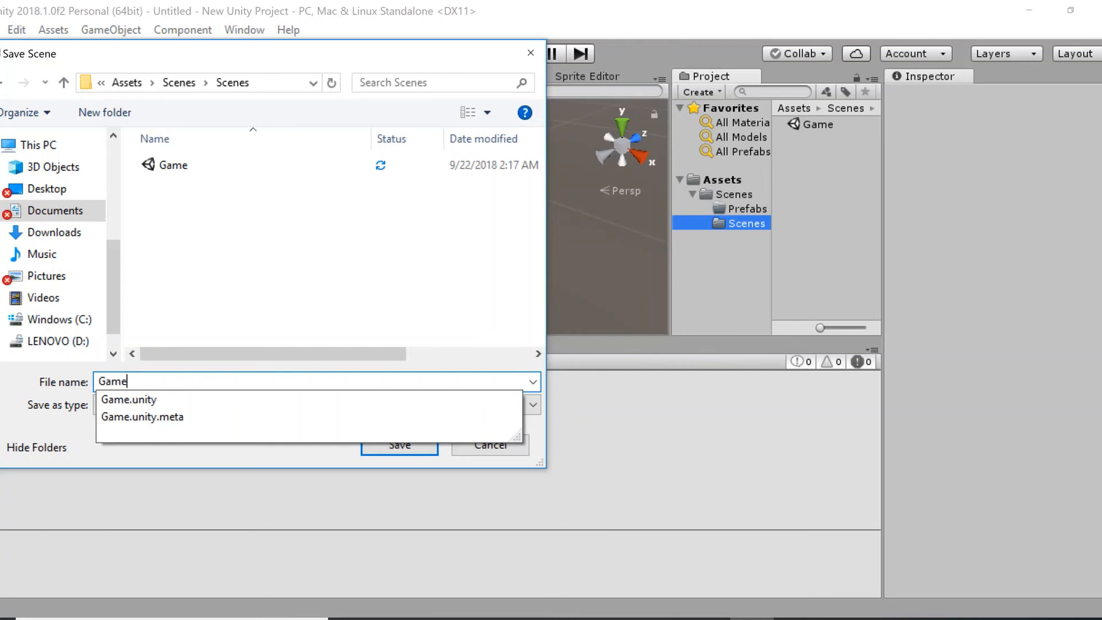
type("2")
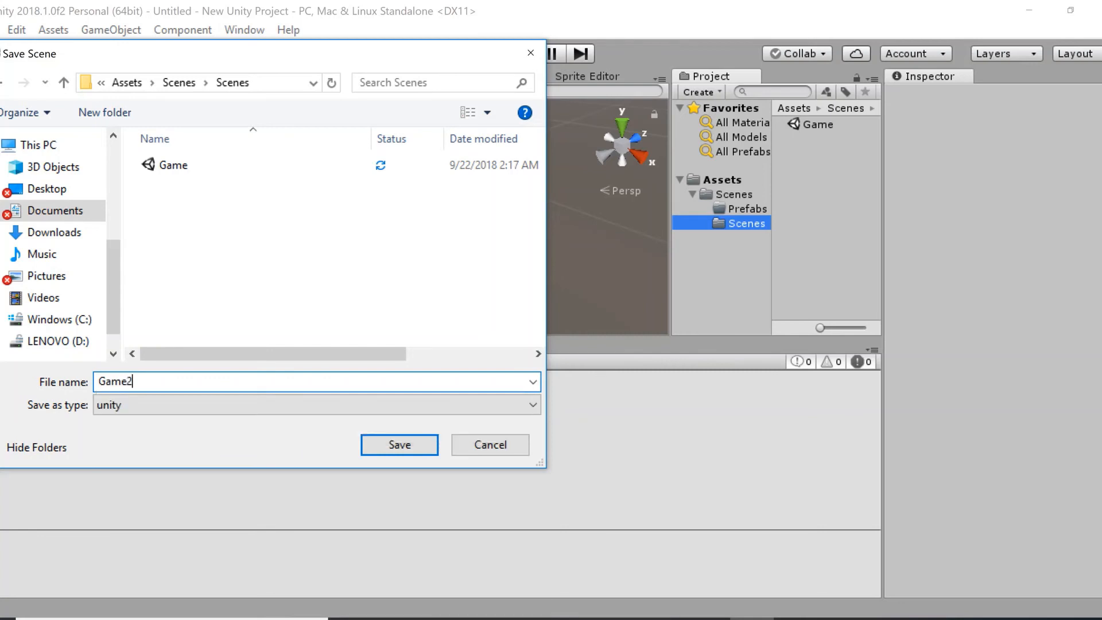
left_click(408, 442)
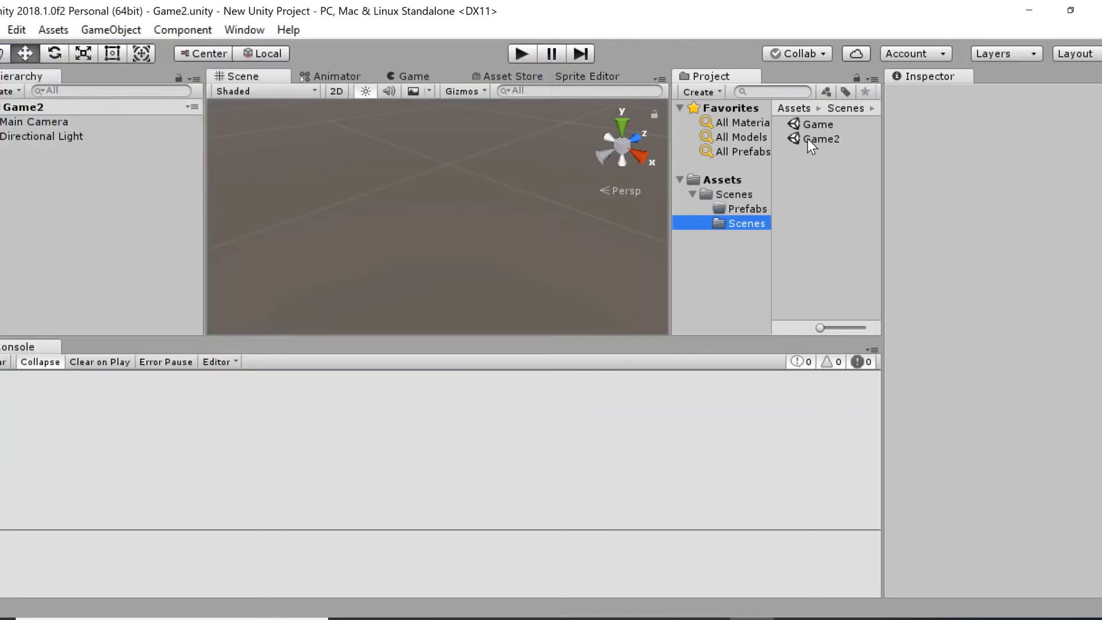
Open the Game scene to inspect its objects, and switch back to the Game2 scene.
double_click(811, 128)
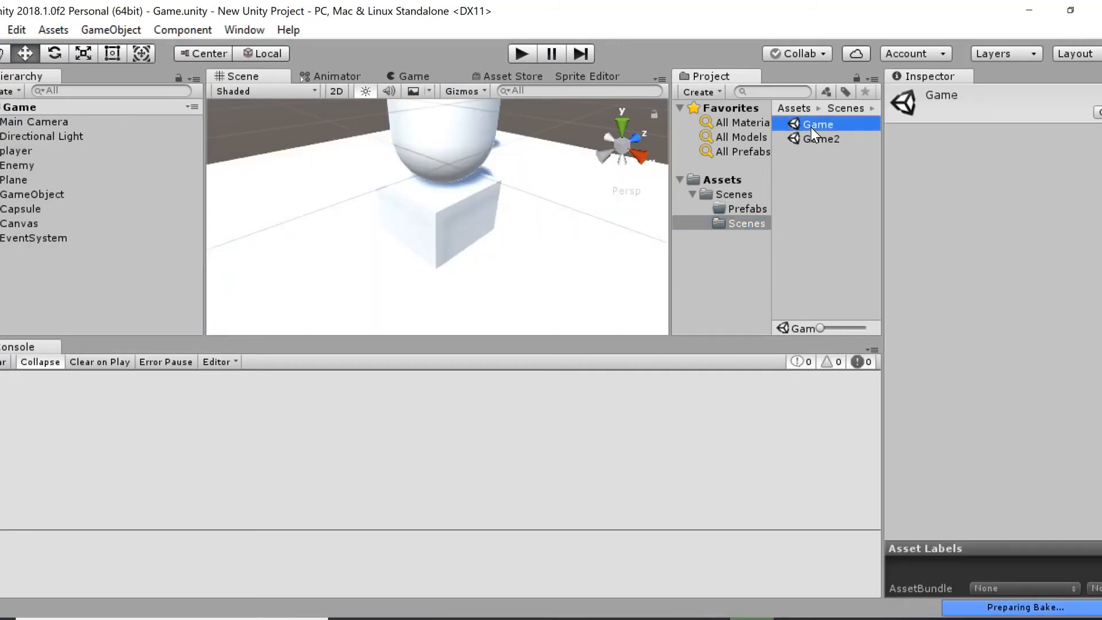
key("alt")
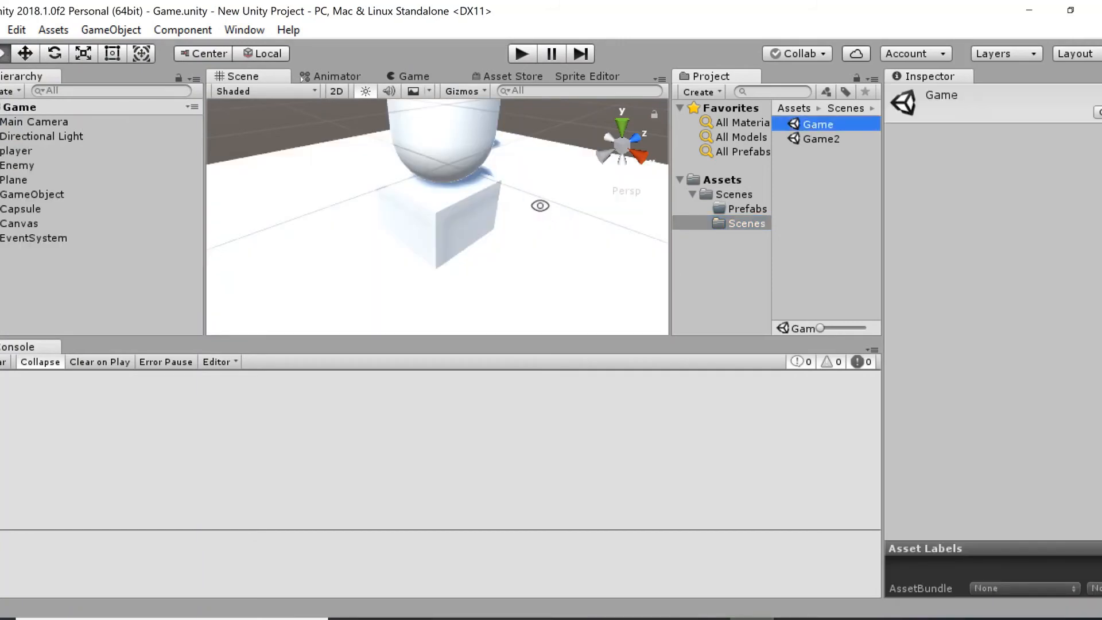
left_click_drag(515, 204, 588, 193, "alt")
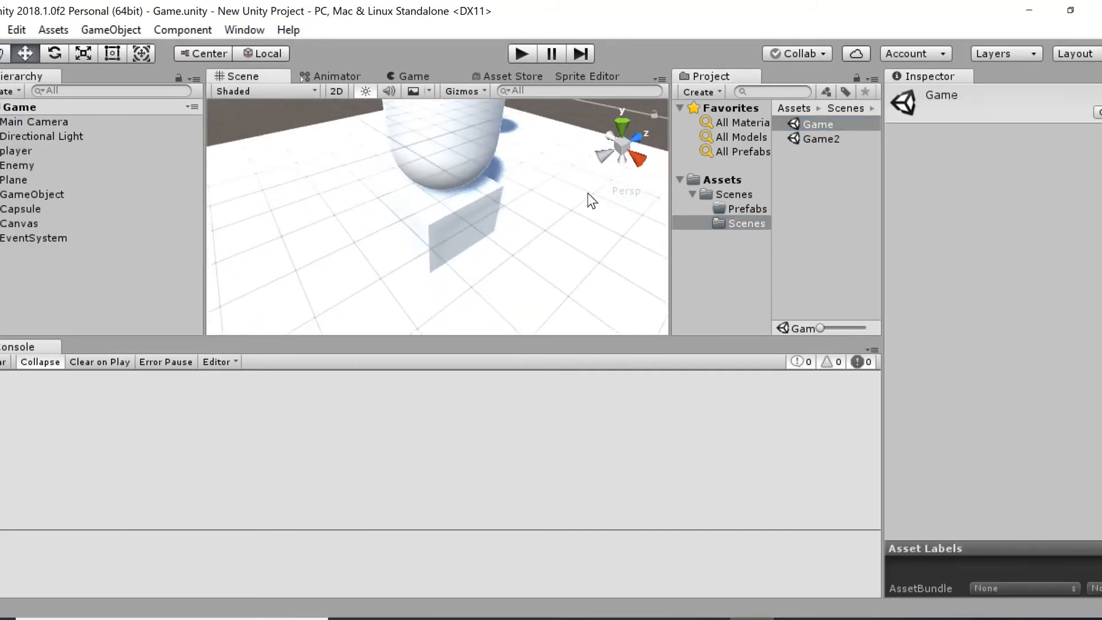
double_click(815, 140)
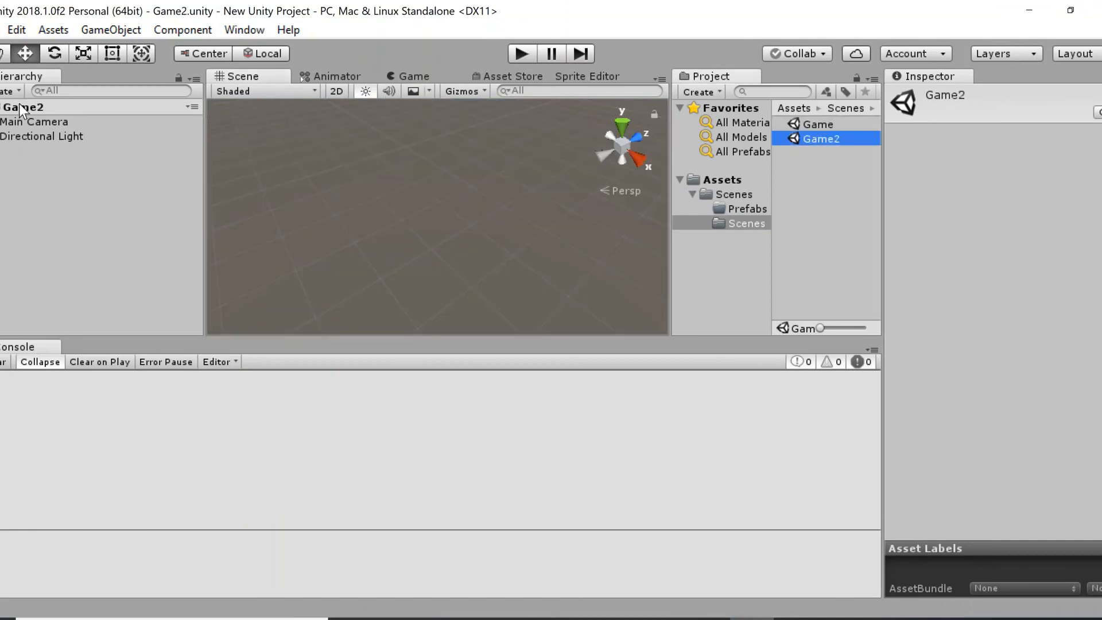
Add a 3D cube to the Game2 scene.
left_click(19, 89)
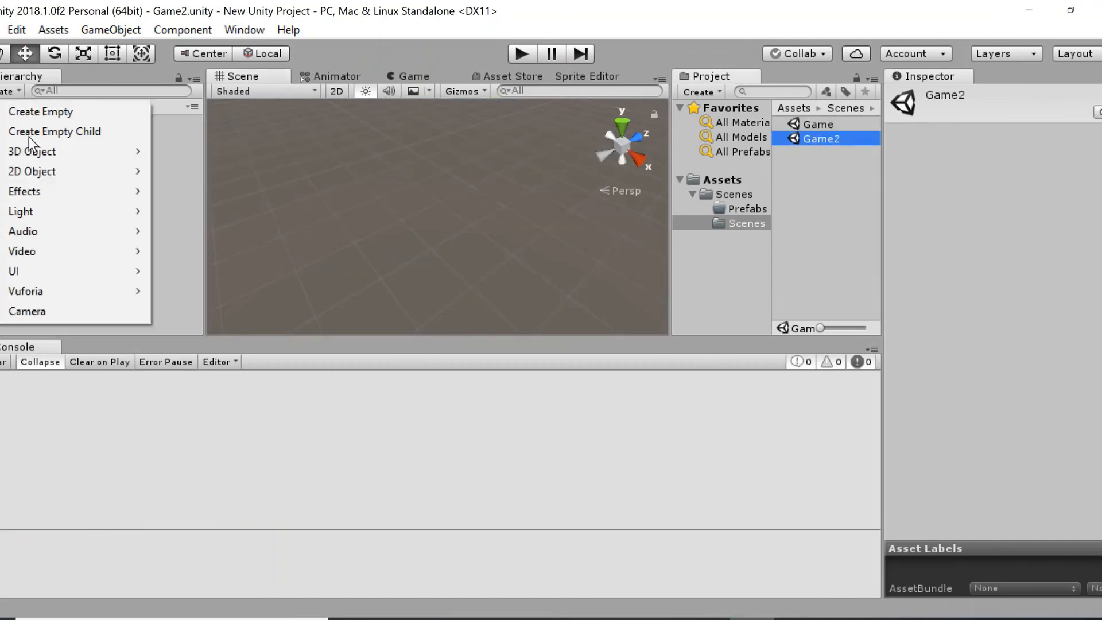
mouse_move(40, 152)
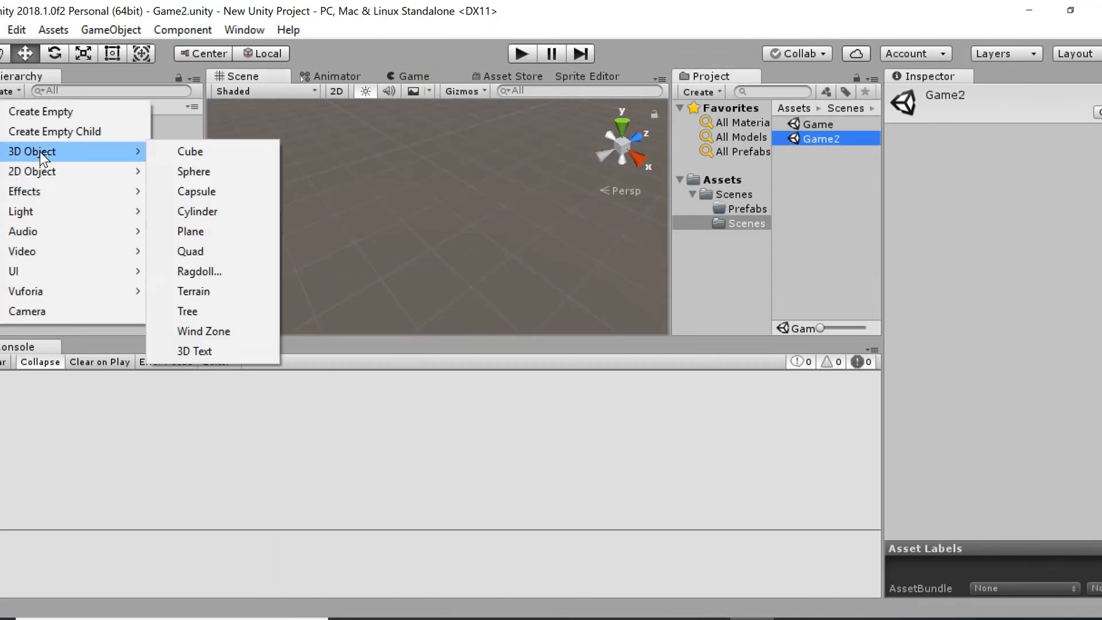
left_click(175, 153)
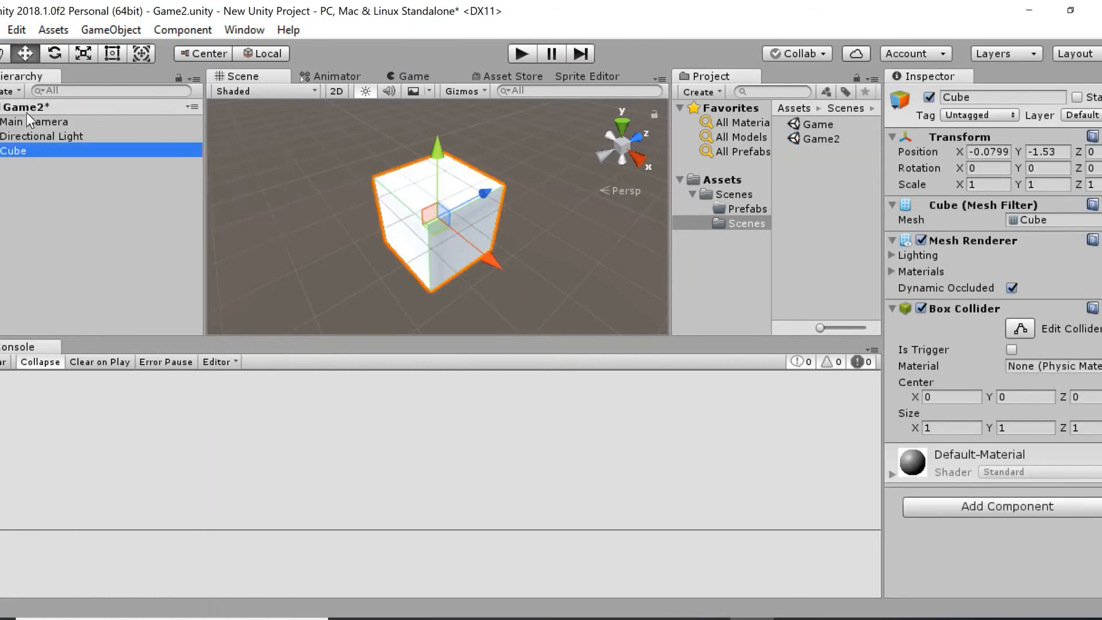
Add a Particle System to the Game2 scene and move it away from the cube.
left_click(16, 90)
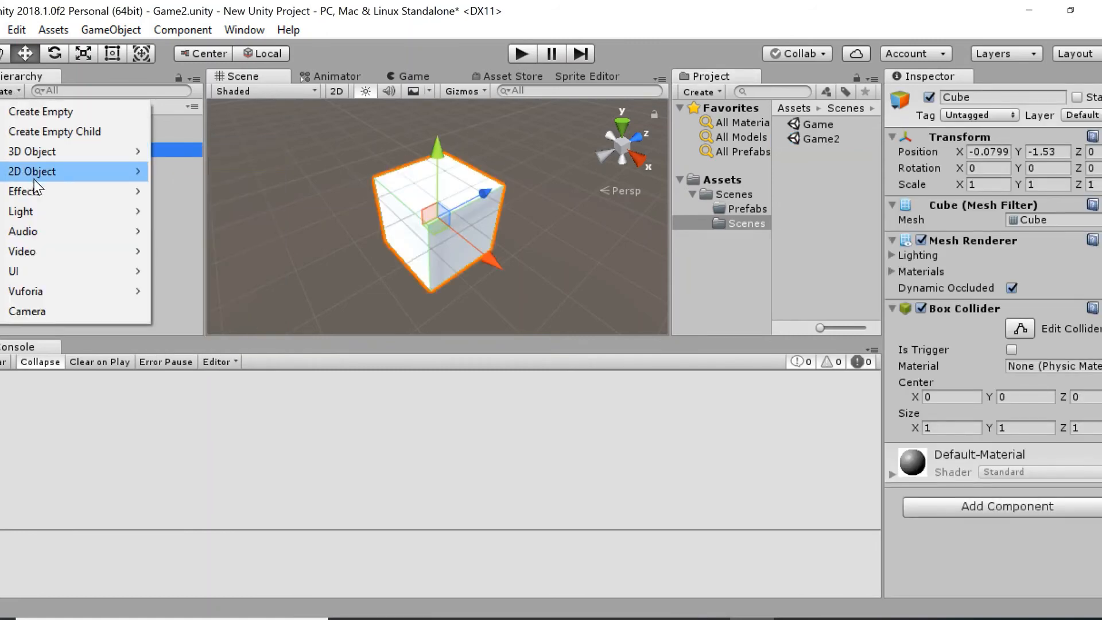
mouse_move(38, 189)
left_click(176, 187)
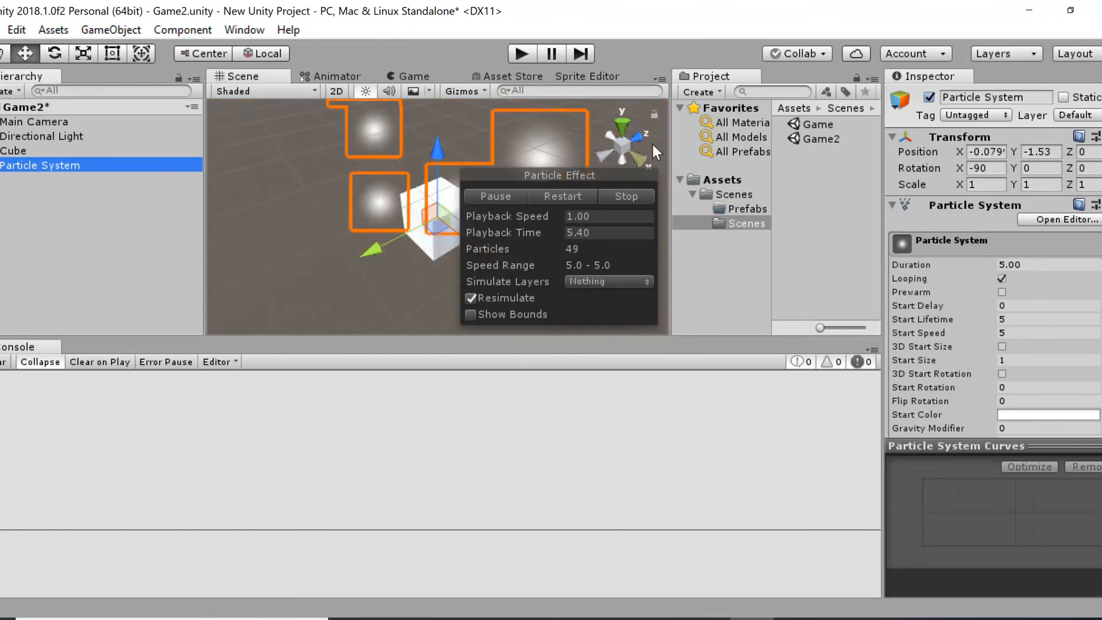
left_click(670, 143)
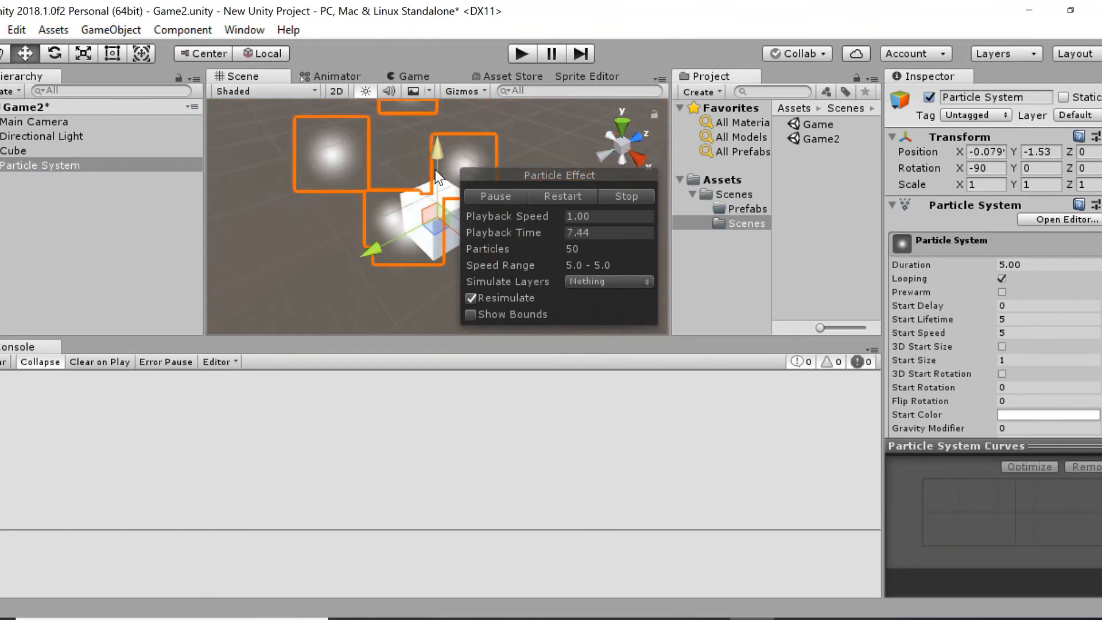
left_click(43, 166)
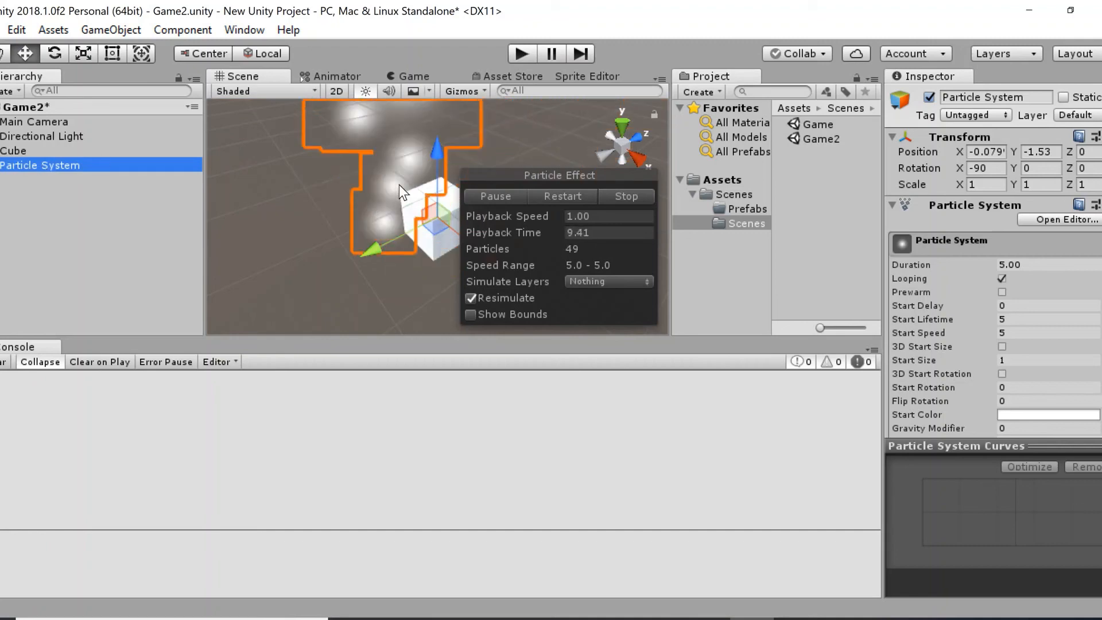
left_click_drag(406, 224, 247, 202)
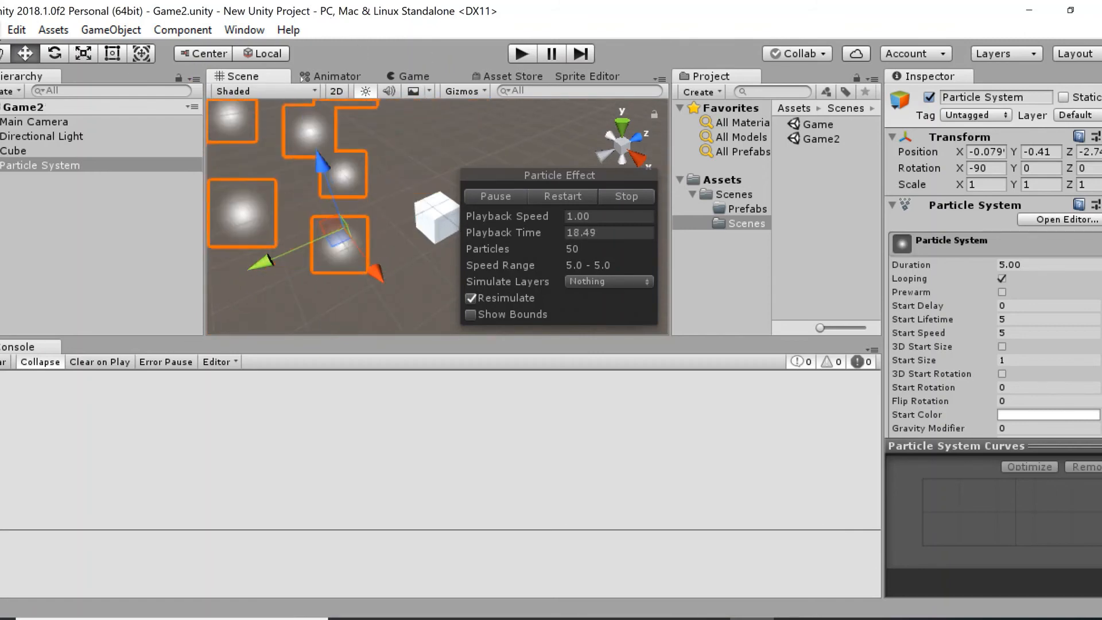
Open the Build Settings and add the Game2 scene to the scenes in build.
left_click(2, 30)
left_click(54, 216)
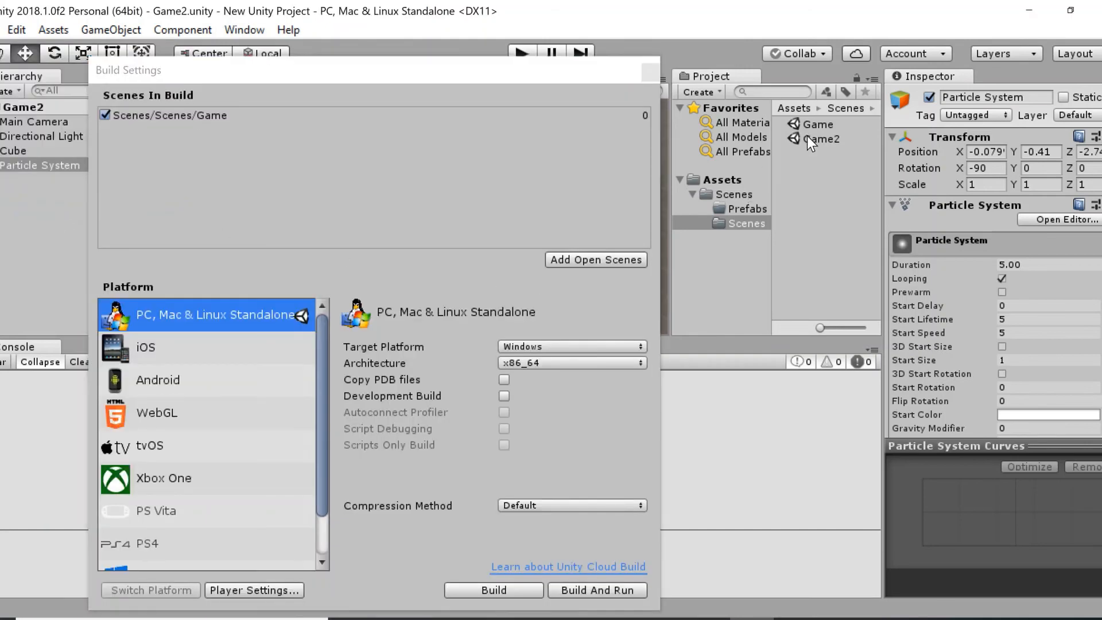
left_click_drag(808, 137, 415, 194)
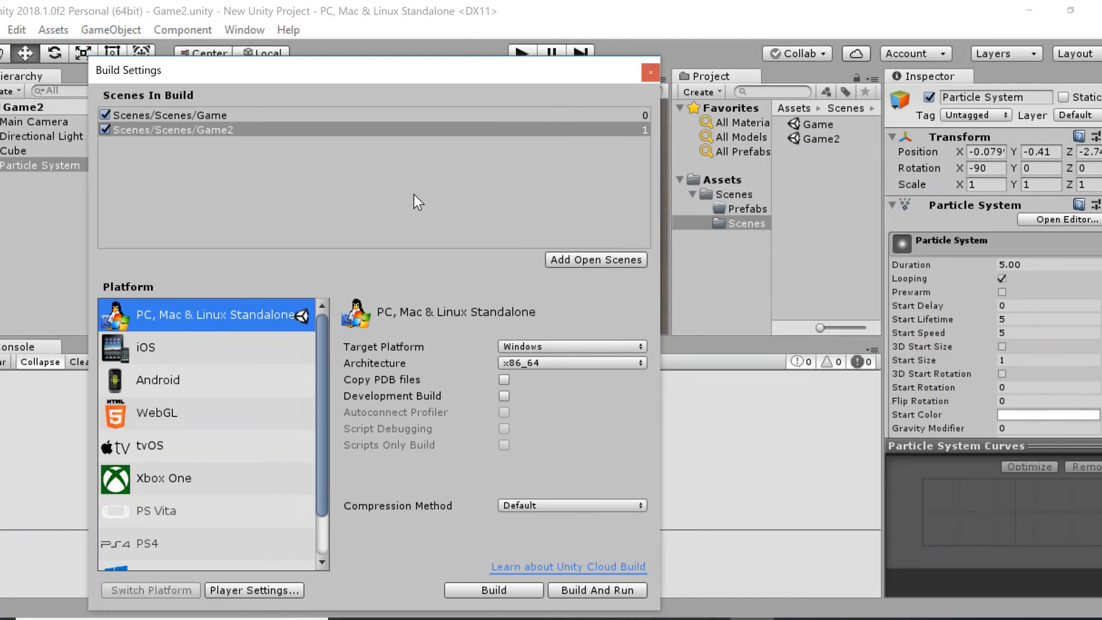
Examine the Game and Game2 entries and their order in the build list.
left_click_drag(340, 73, 431, 57)
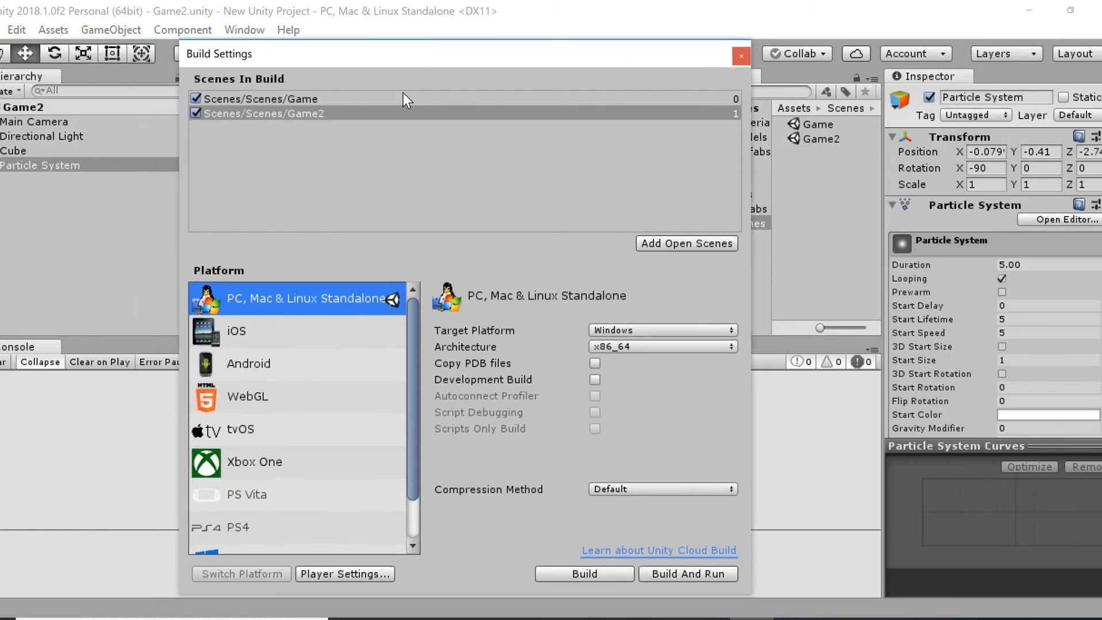
left_click(264, 99)
left_click(276, 114)
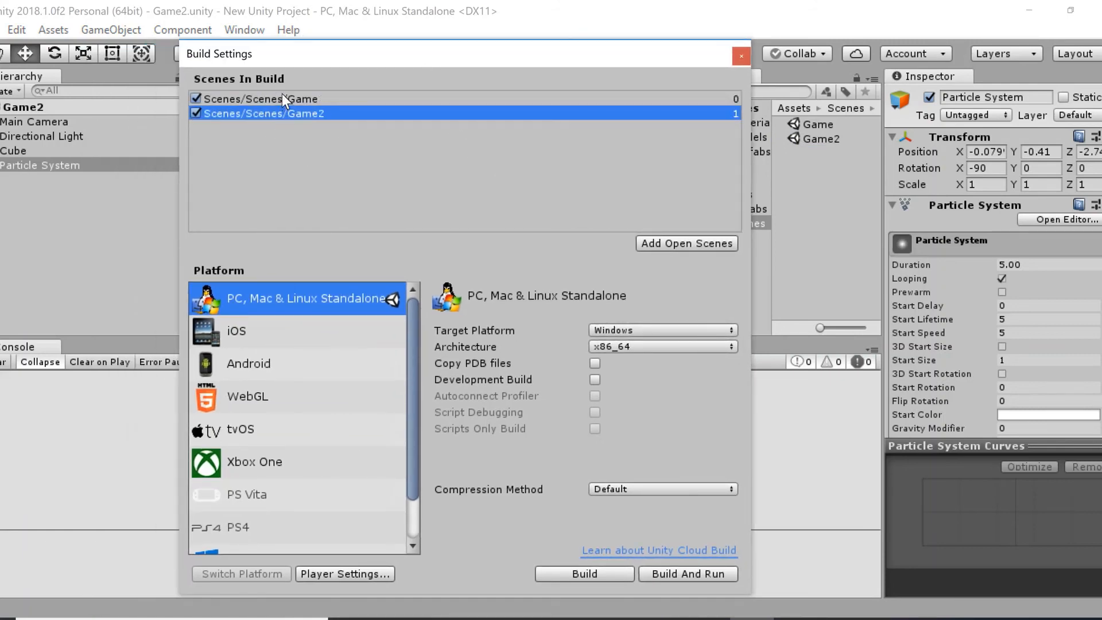
left_click(281, 96)
left_click(294, 110)
left_click(294, 99)
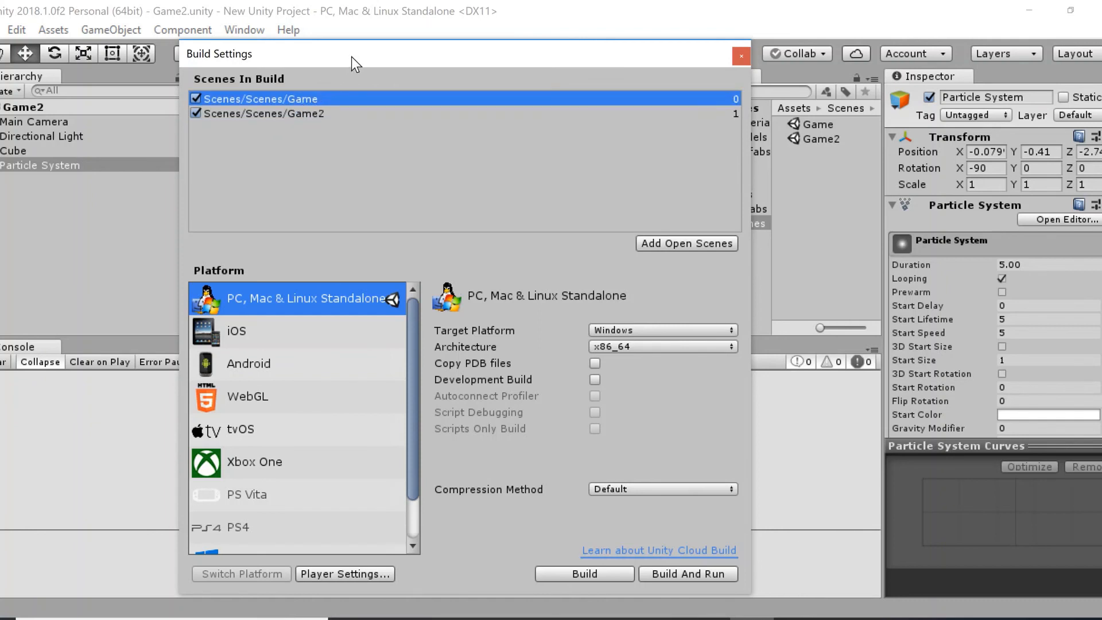
left_click_drag(351, 57, 325, 35)
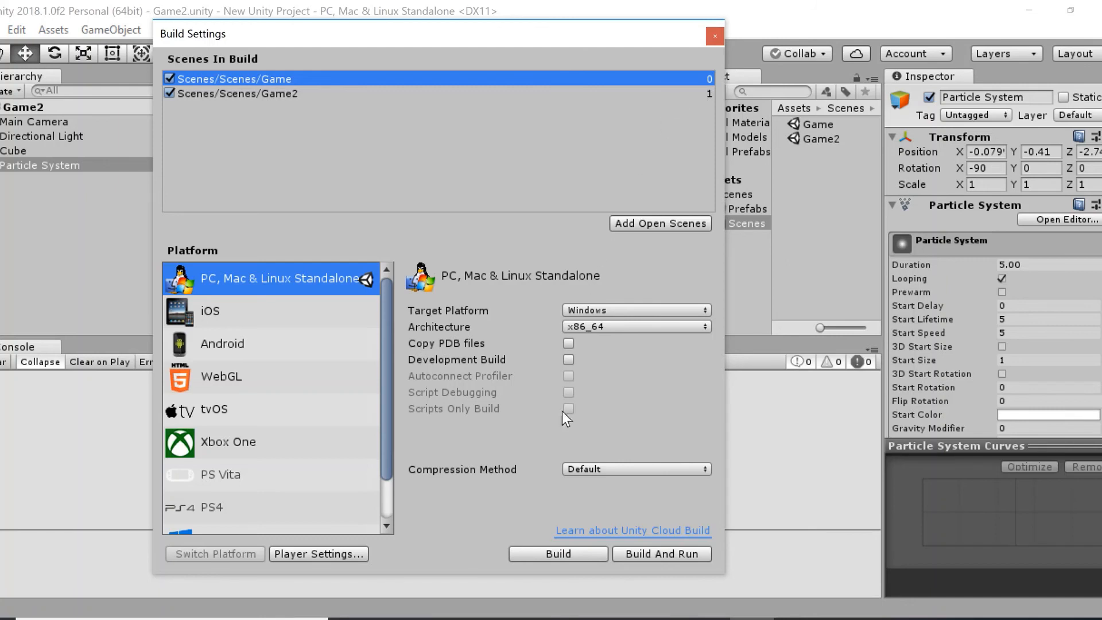
Start a build, browse to the Desktop as its destination, cancel the build and close the Build Settings.
left_click(562, 555)
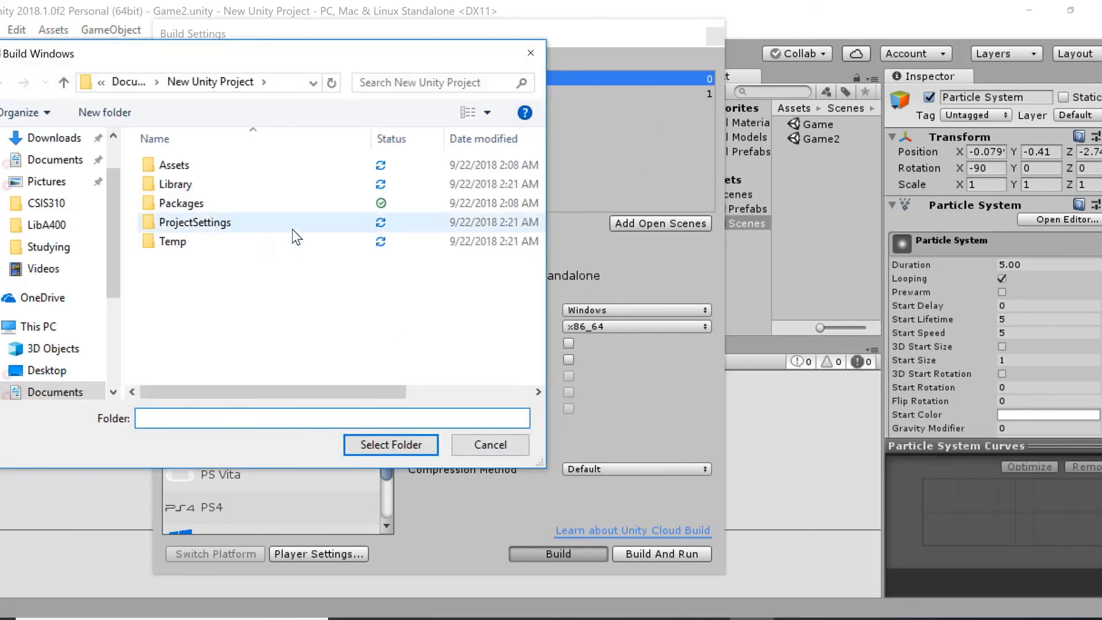
left_click(122, 84)
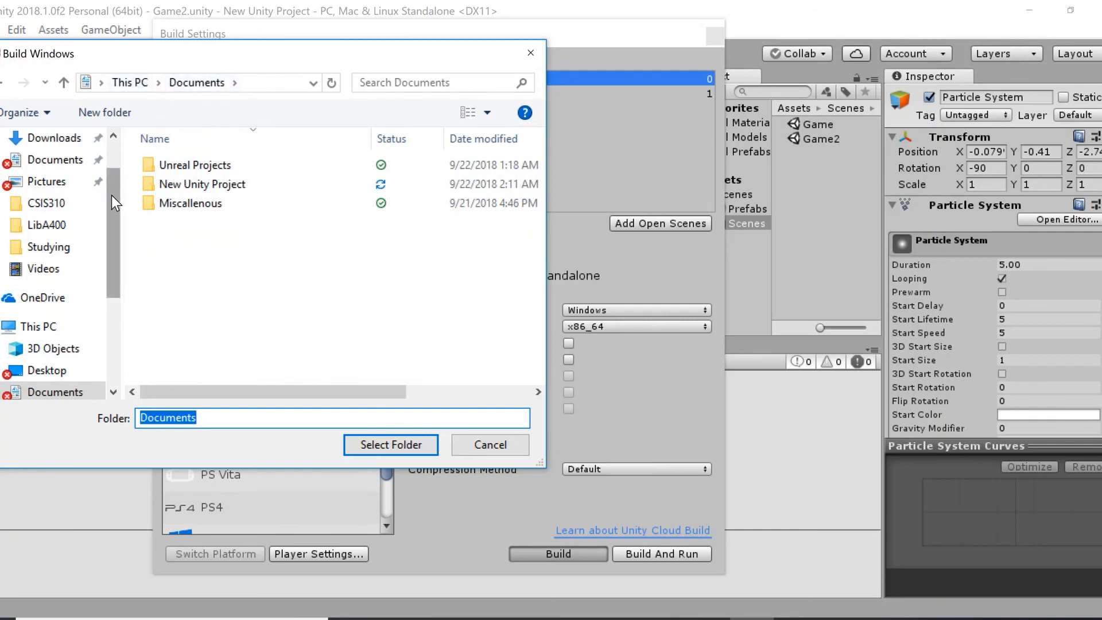
left_click_drag(112, 195, 97, 163)
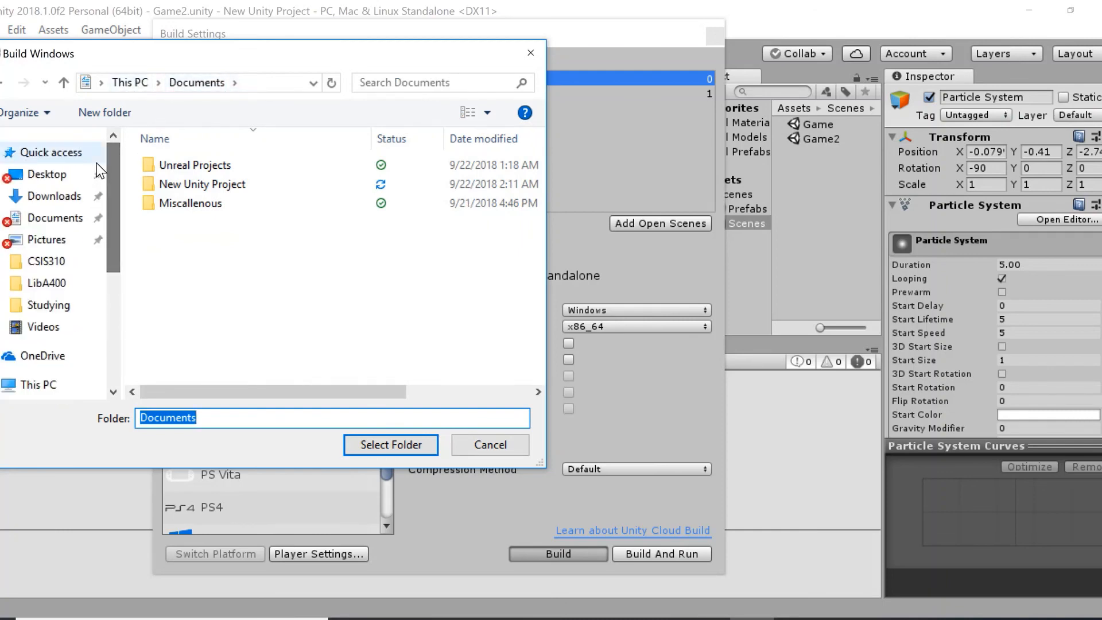
left_click(62, 183)
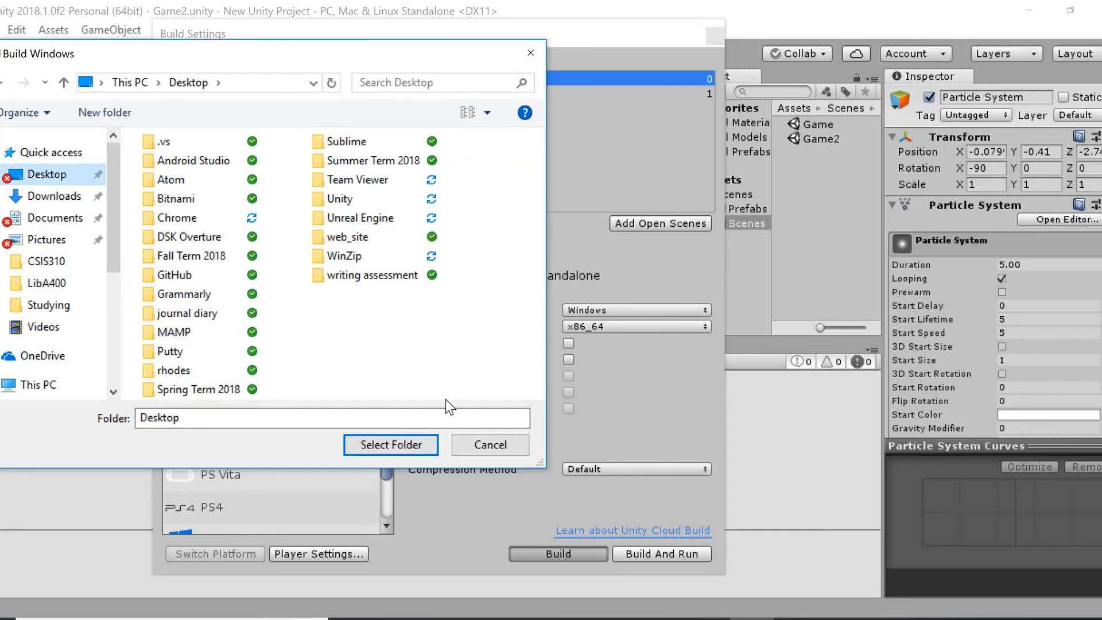
left_click(481, 443)
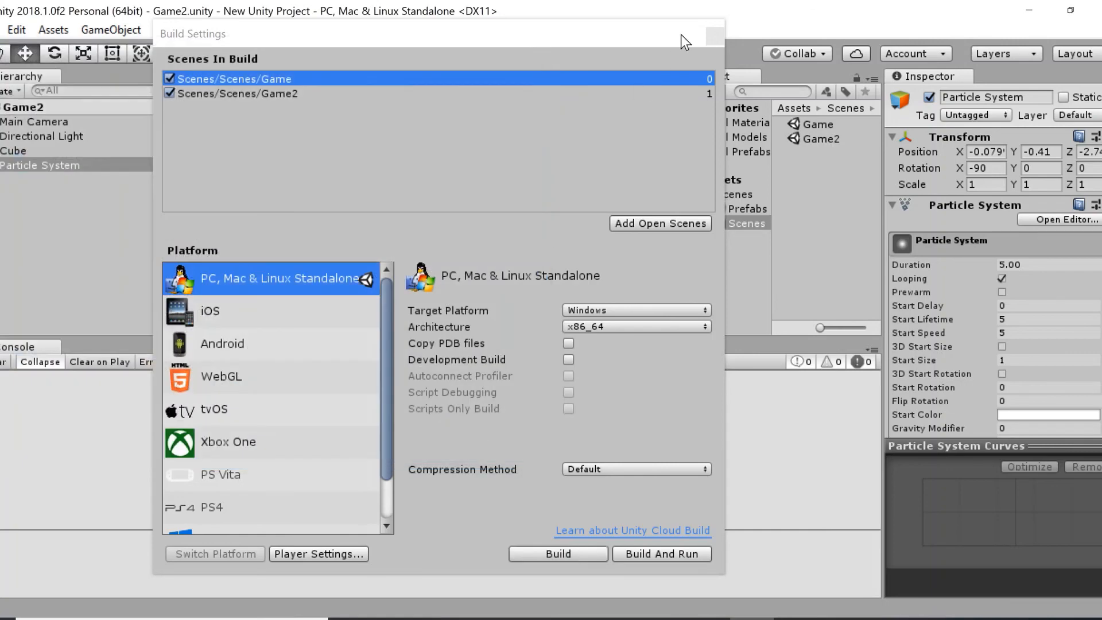
left_click(715, 35)
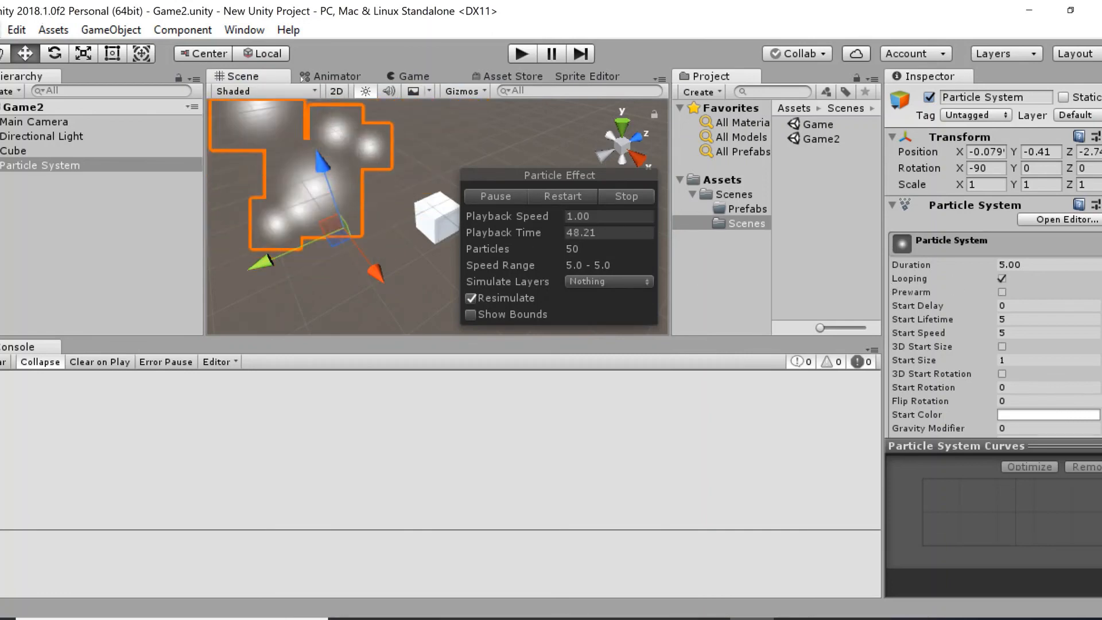
left_click(0, 30)
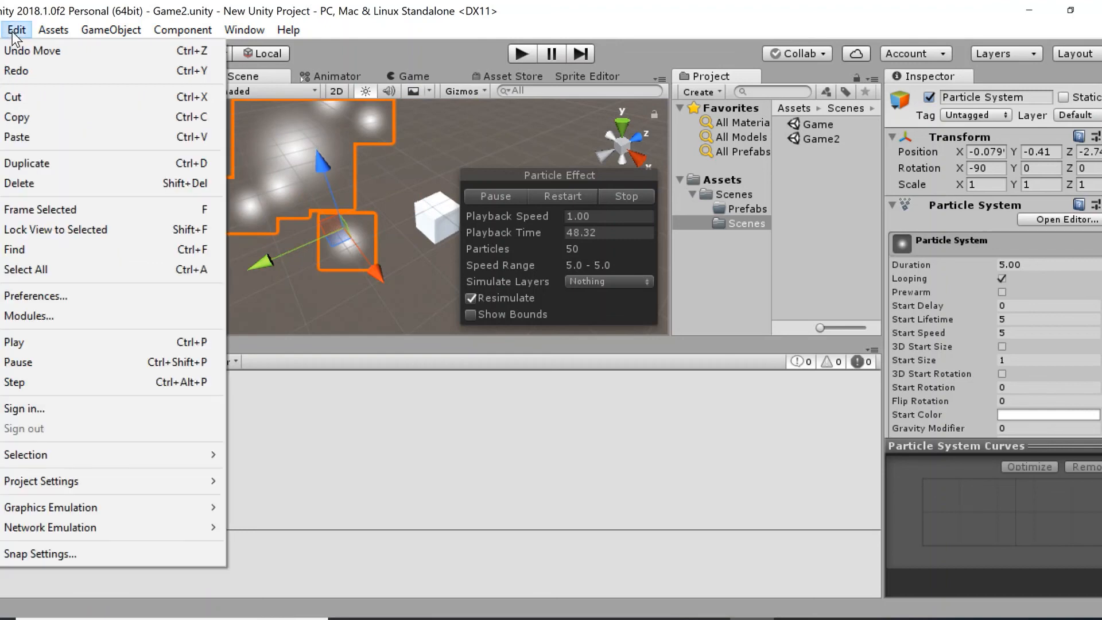
mouse_move(48, 32)
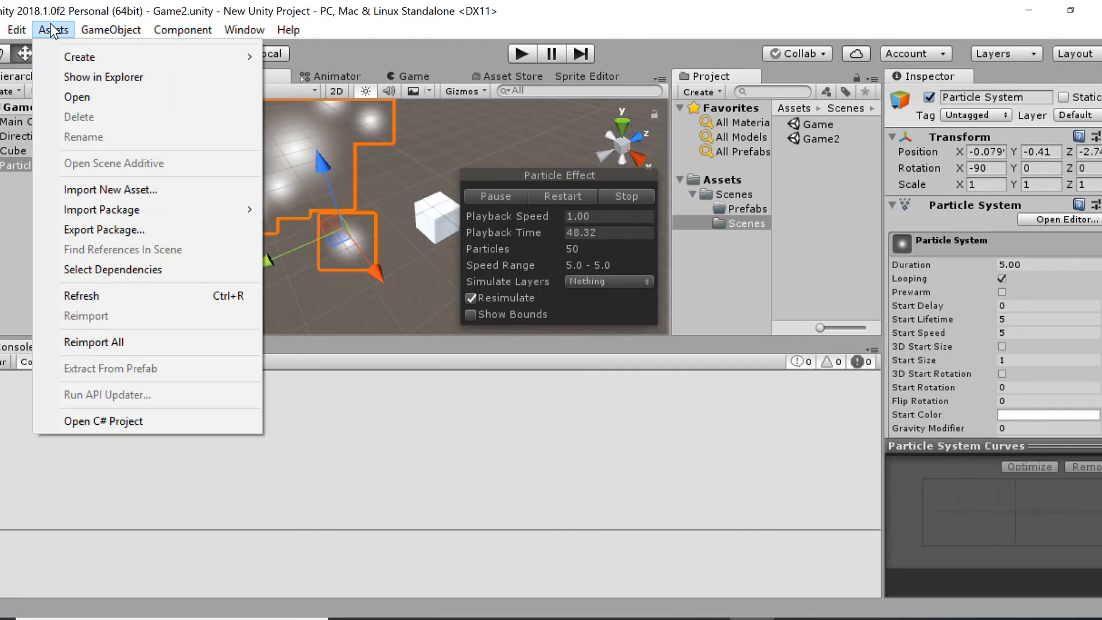
left_click(15, 172)
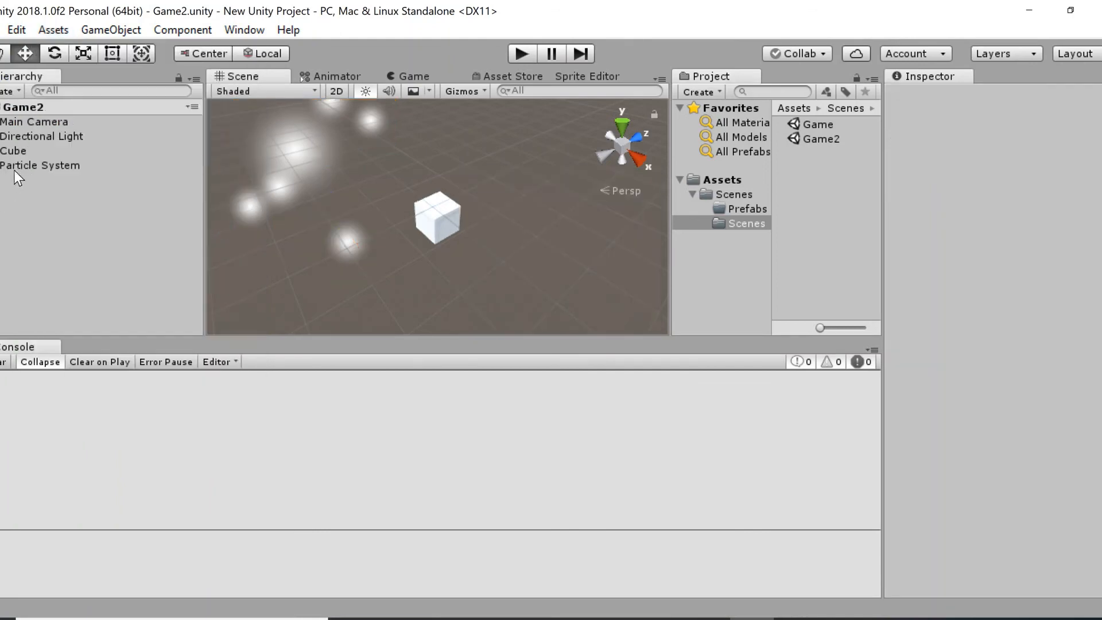
Add a new script component named playercontroller to the cube.
left_click(23, 154)
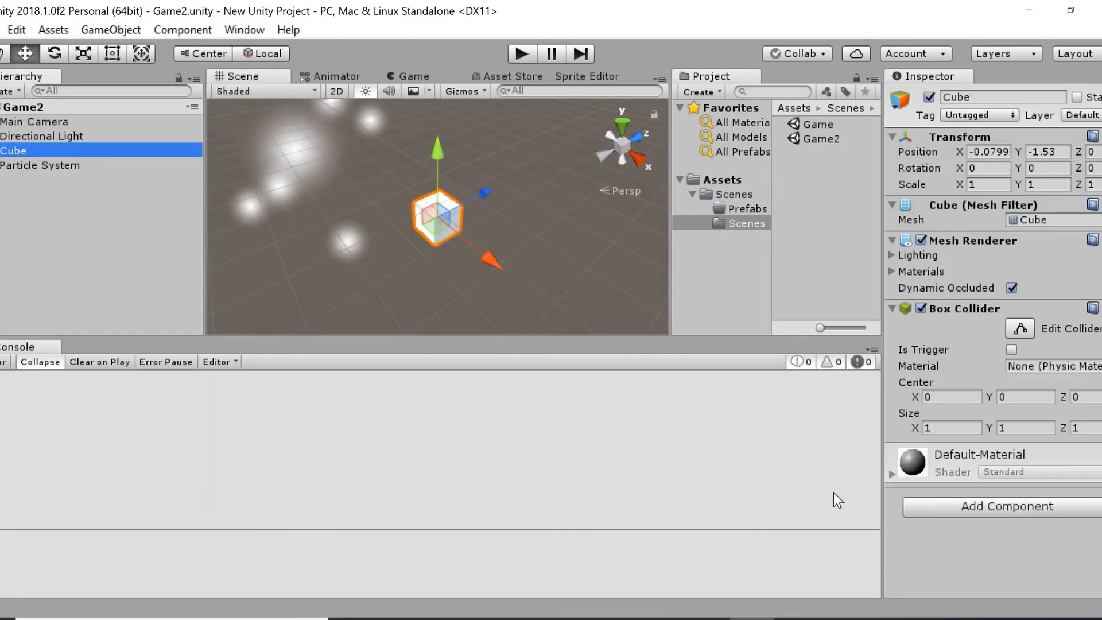
left_click(1005, 512)
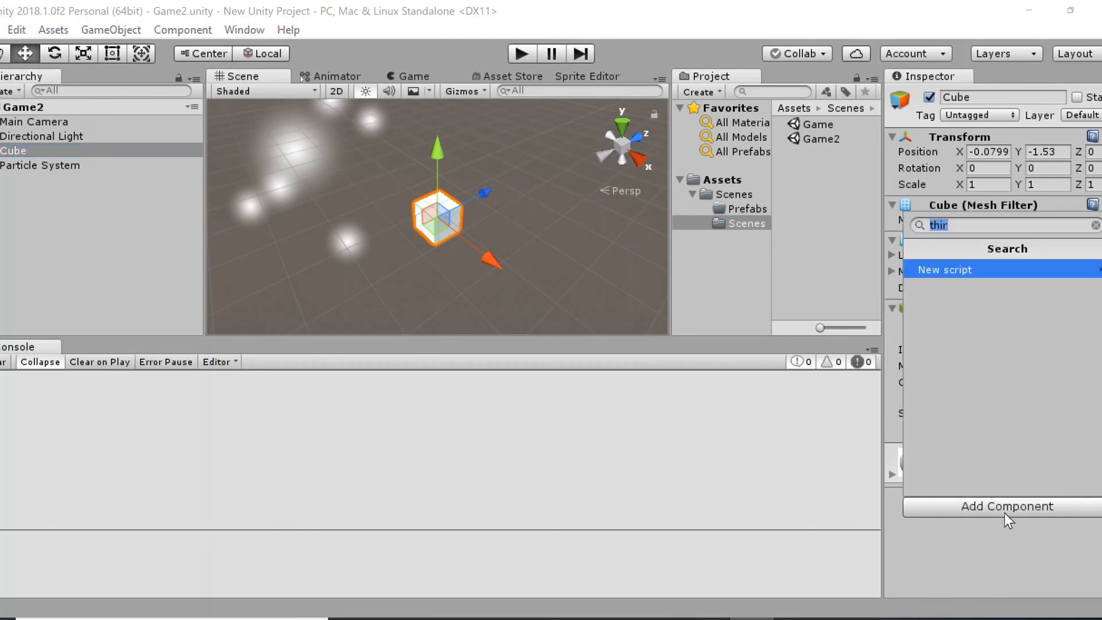
left_click(1033, 274)
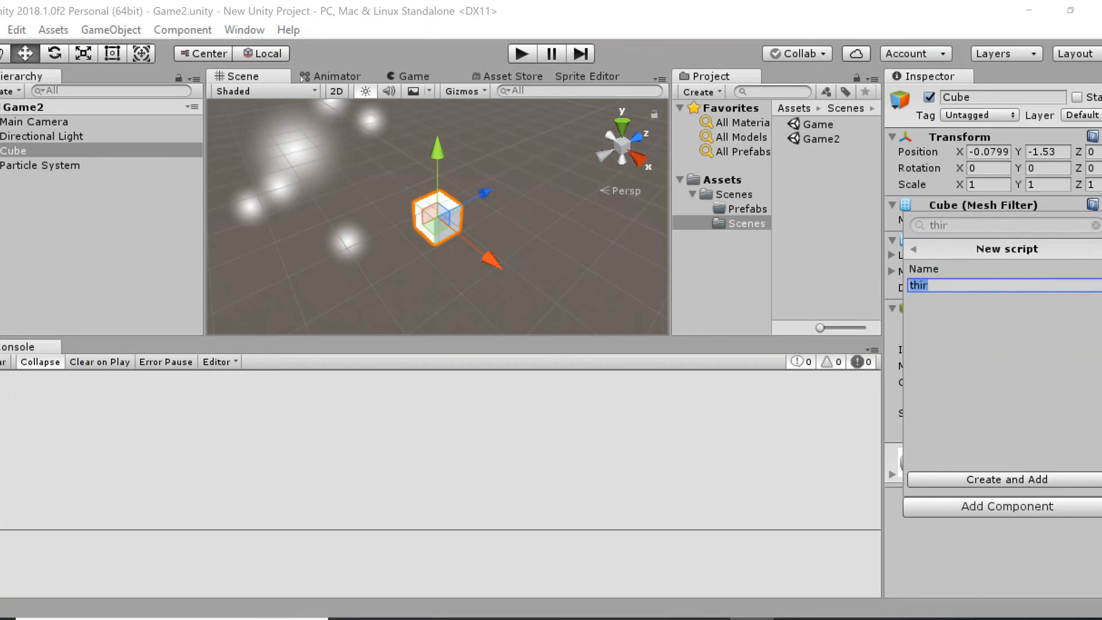
type("playero")
key("BackSpace")
type("controller")
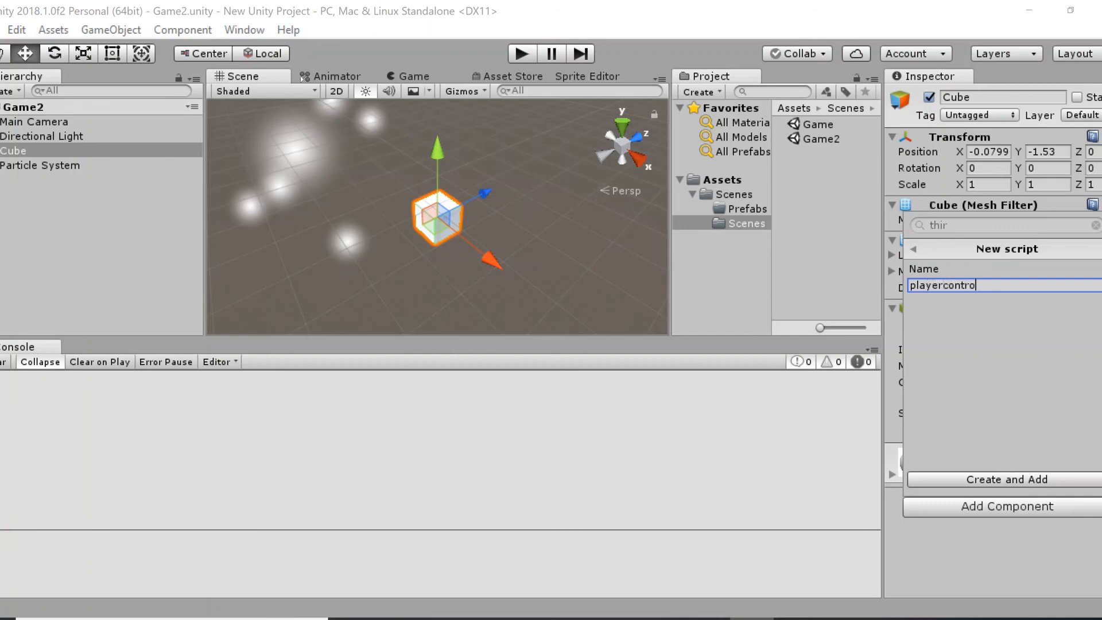